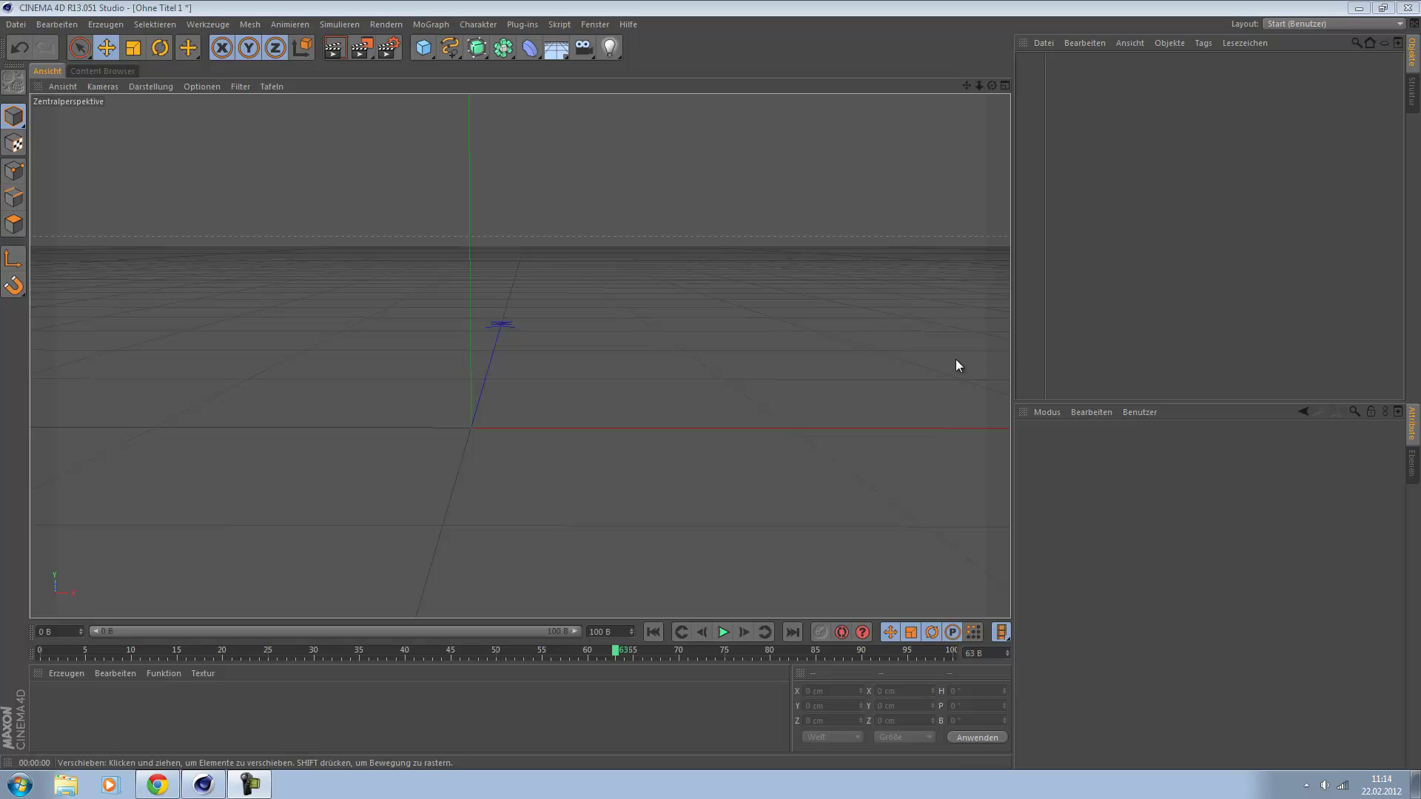
Step: Return the timeline to frame 0 and set the render output to the HDV/HDTV 720 29.97 preset with all frames
{"action": "left_click", "coordinate": [644, 627]}
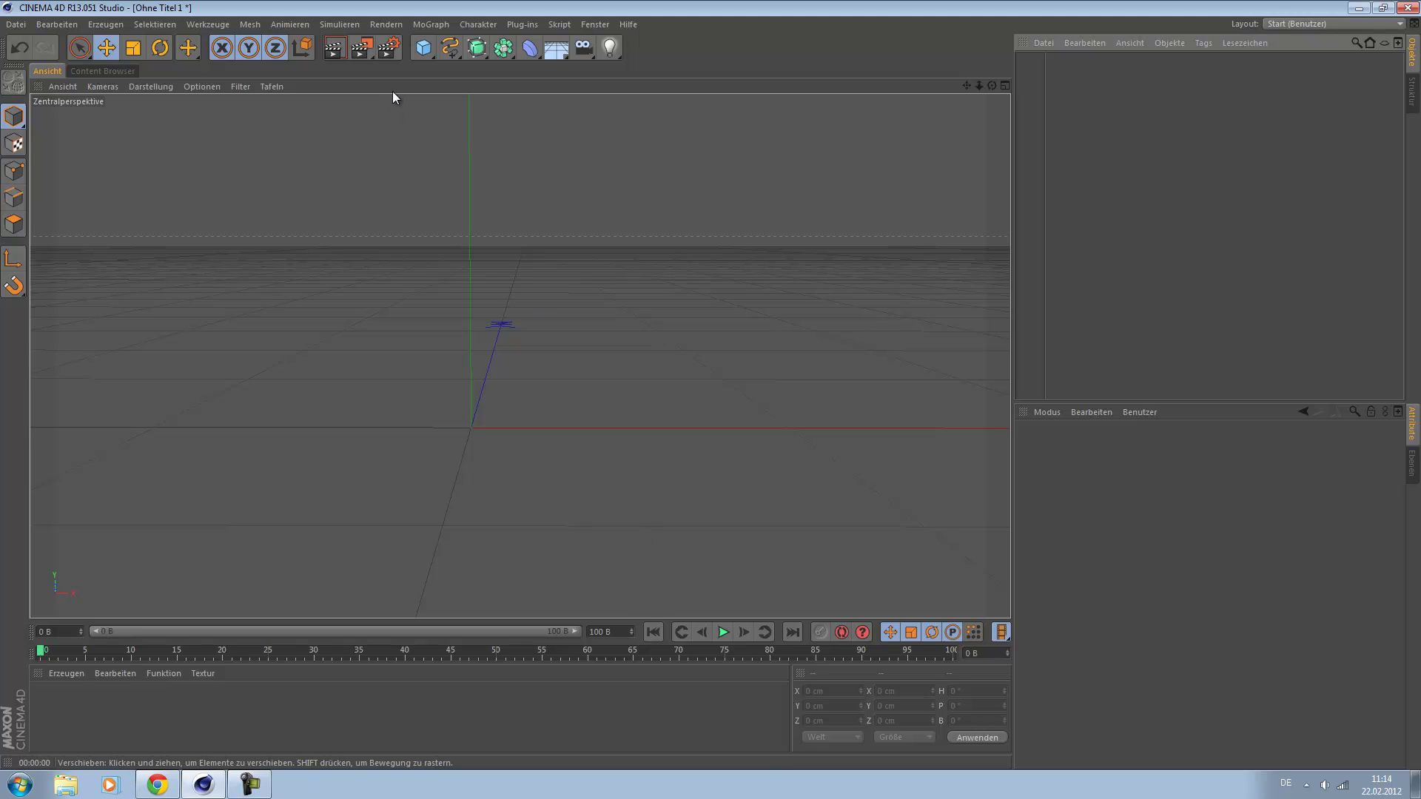
{"action": "left_click", "coordinate": [388, 49]}
{"action": "left_click", "coordinate": [362, 179]}
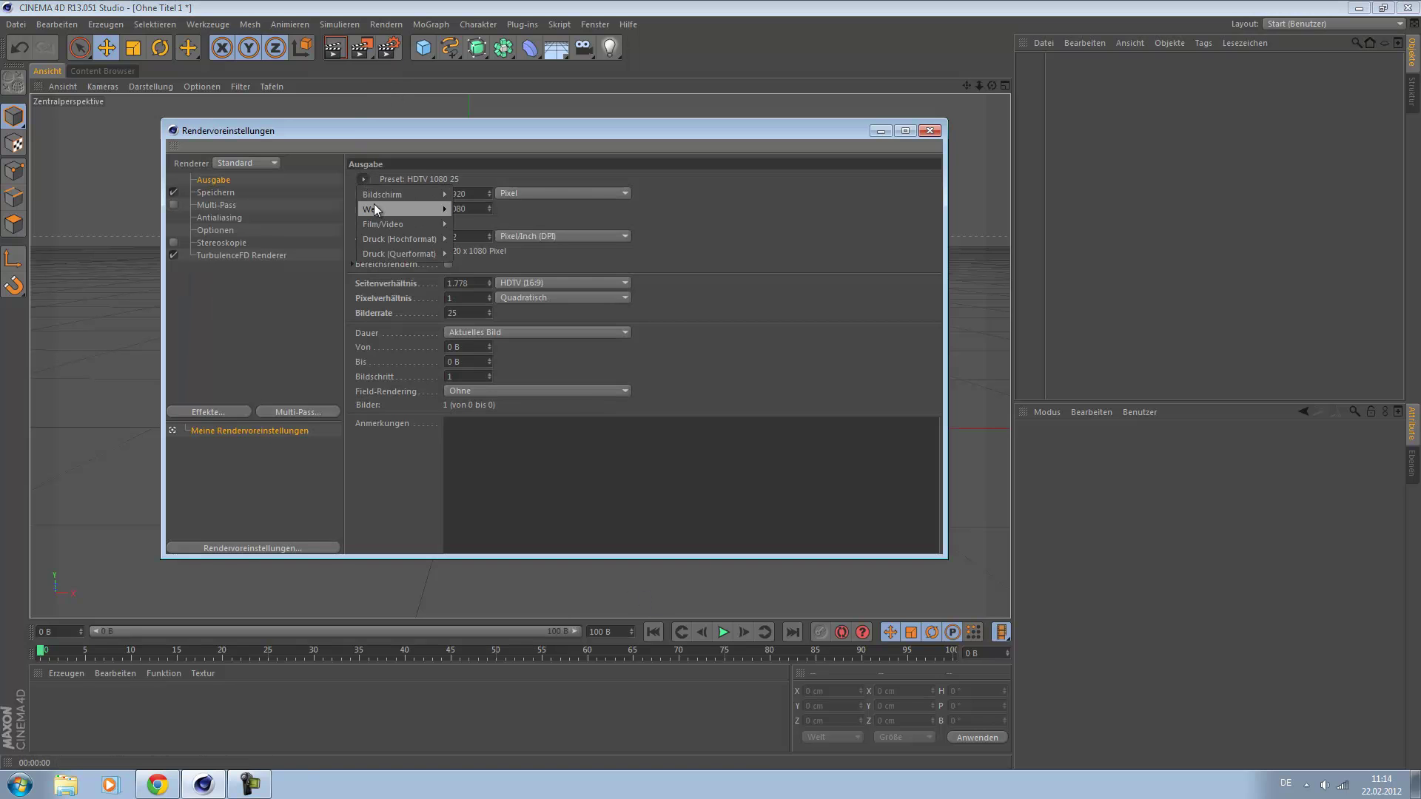
{"action": "mouse_move", "coordinate": [382, 225]}
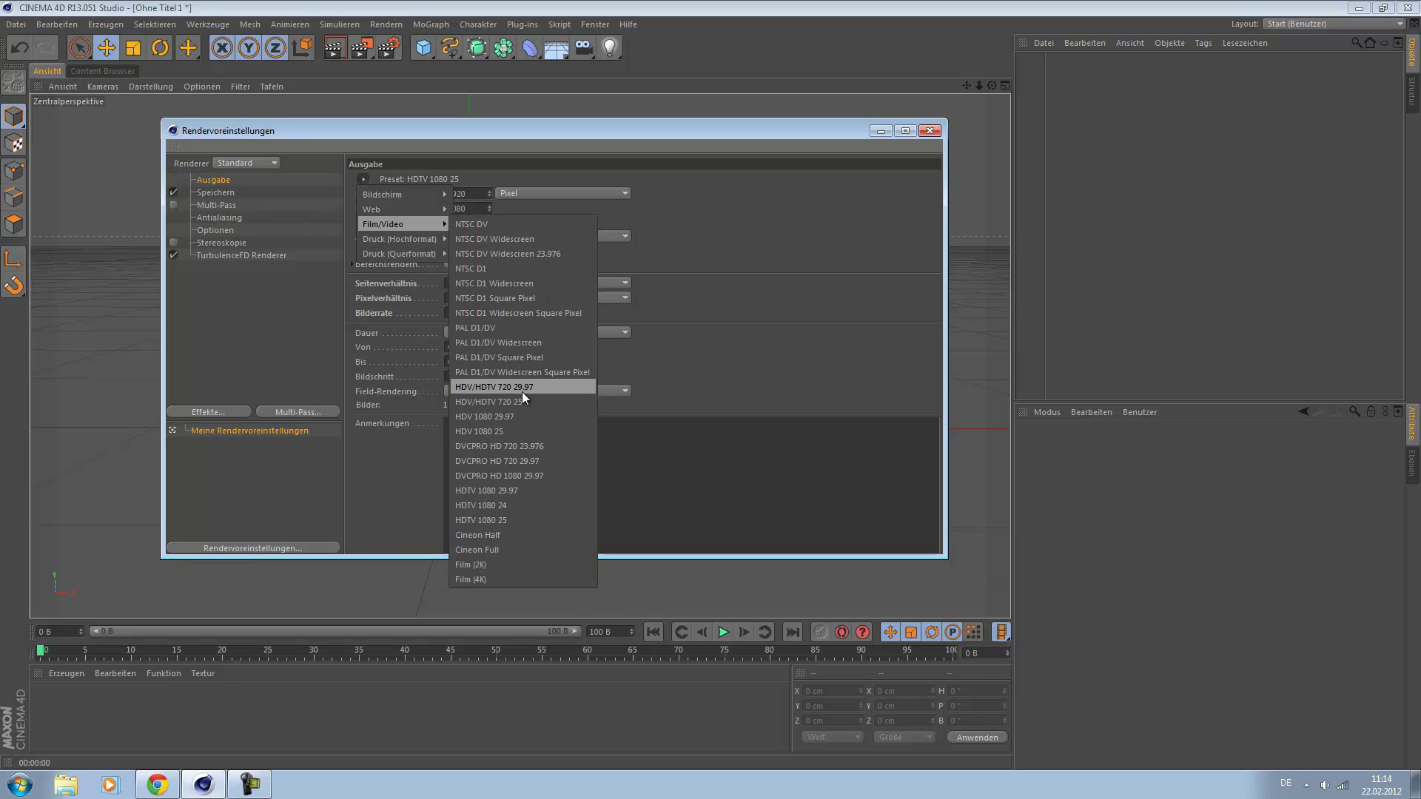
{"action": "left_click", "coordinate": [522, 388]}
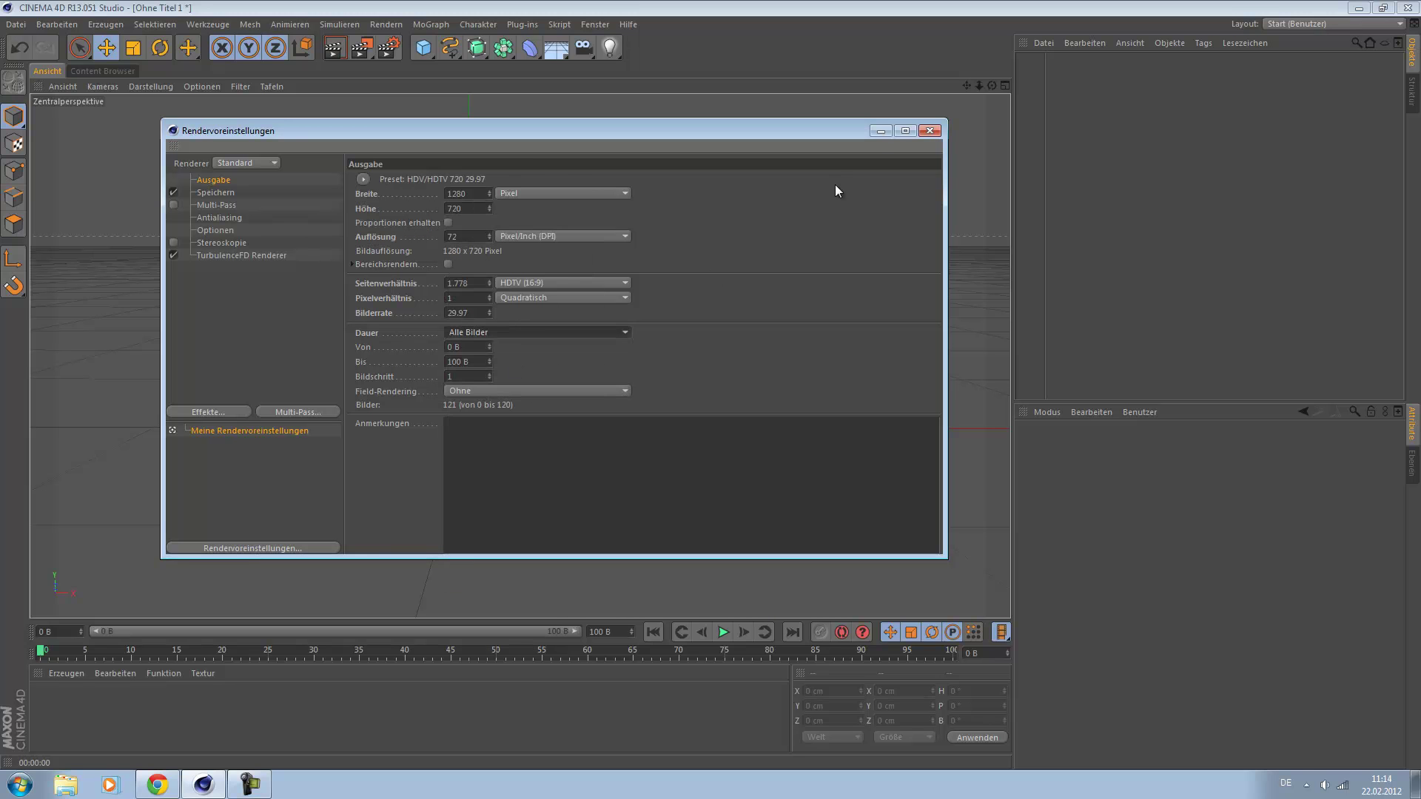
{"action": "left_click", "coordinate": [930, 130]}
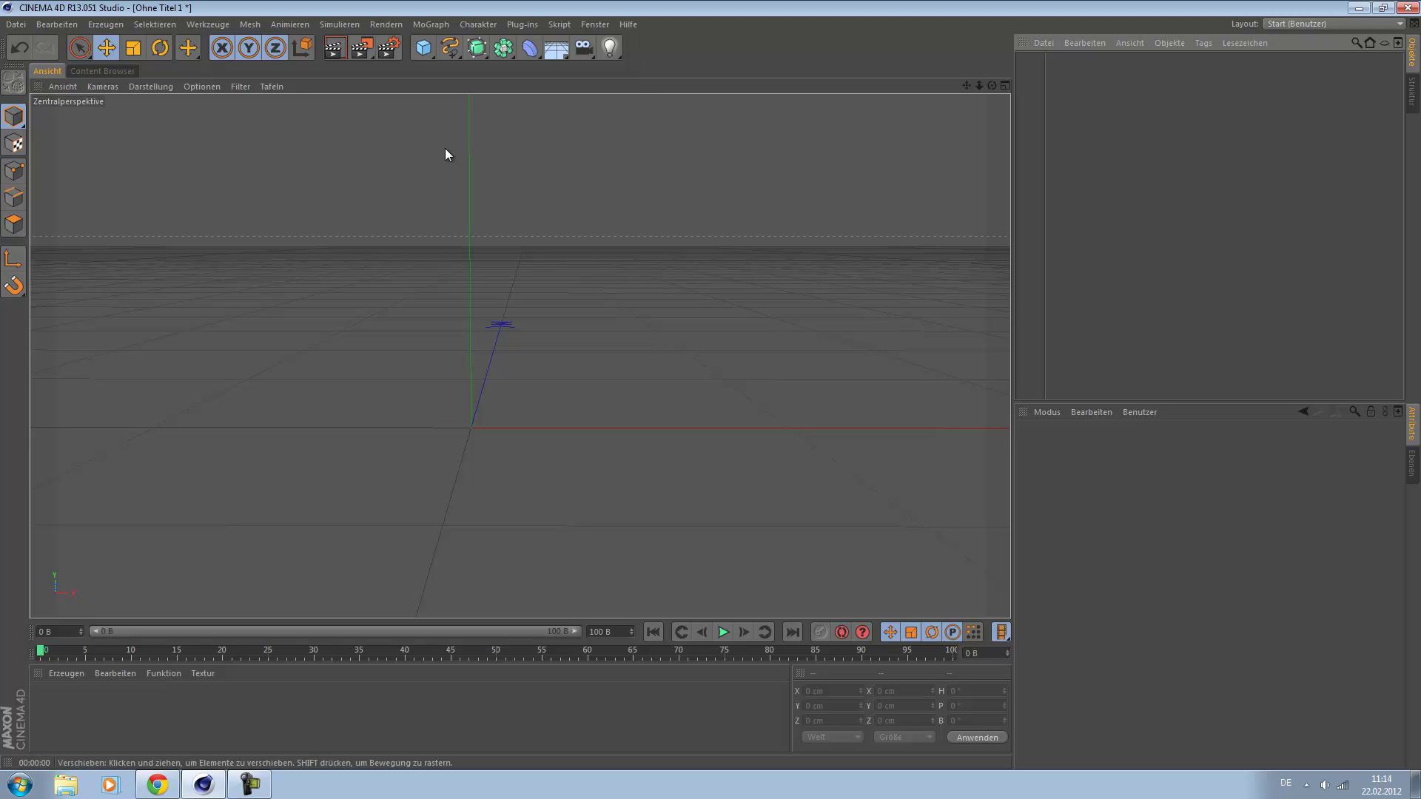
Step: Add a cube at the scene origin and scale it uniformly to about 153 cm per side
{"action": "left_click", "coordinate": [436, 53]}
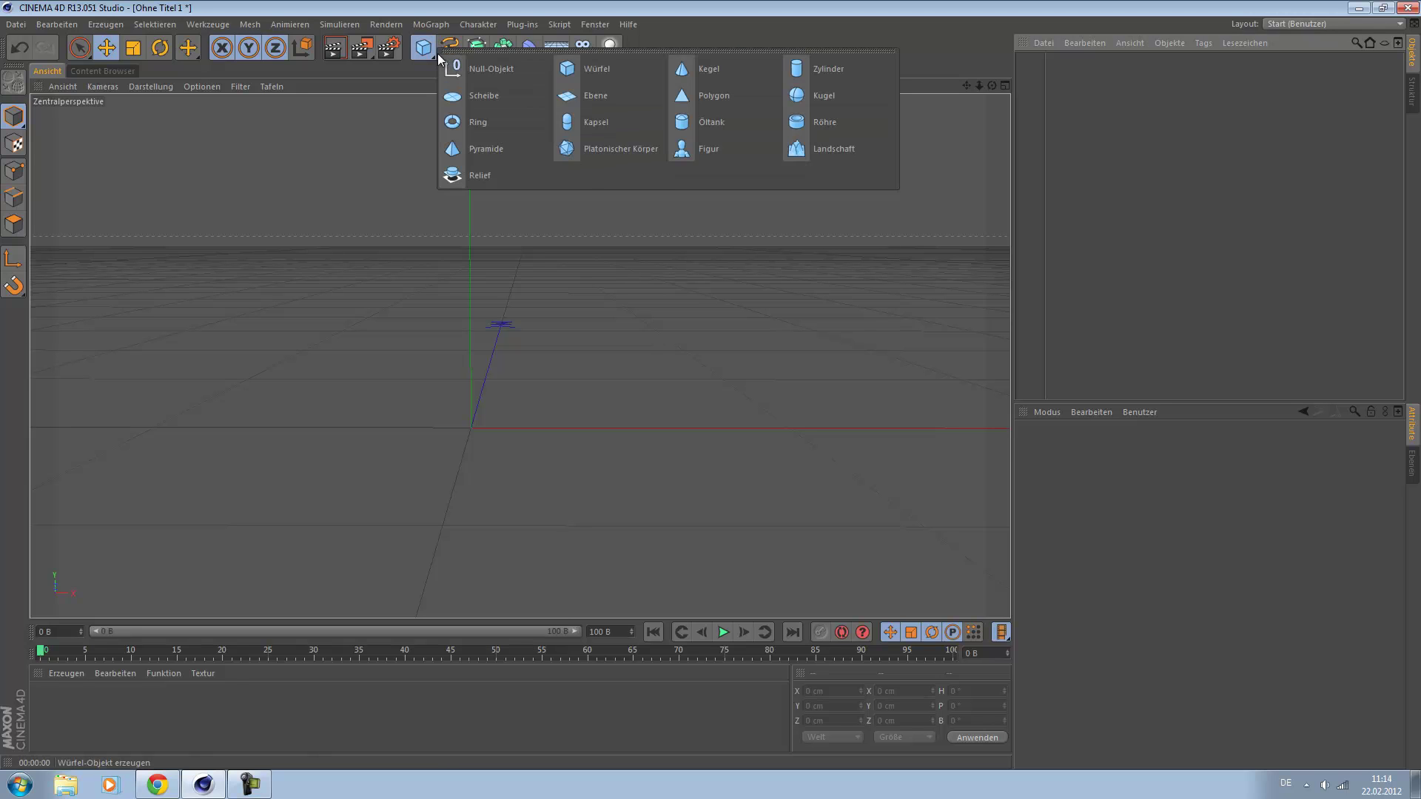
{"action": "left_click", "coordinate": [575, 69]}
{"action": "left_click_drag", "start_coordinate": [521, 307], "coordinate": [635, 424], "text": "alt"}
{"action": "key", "text": "t"}
Step: Set the cube's X, Y and Z segments to 10 each
{"action": "left_click", "coordinate": [1054, 60]}
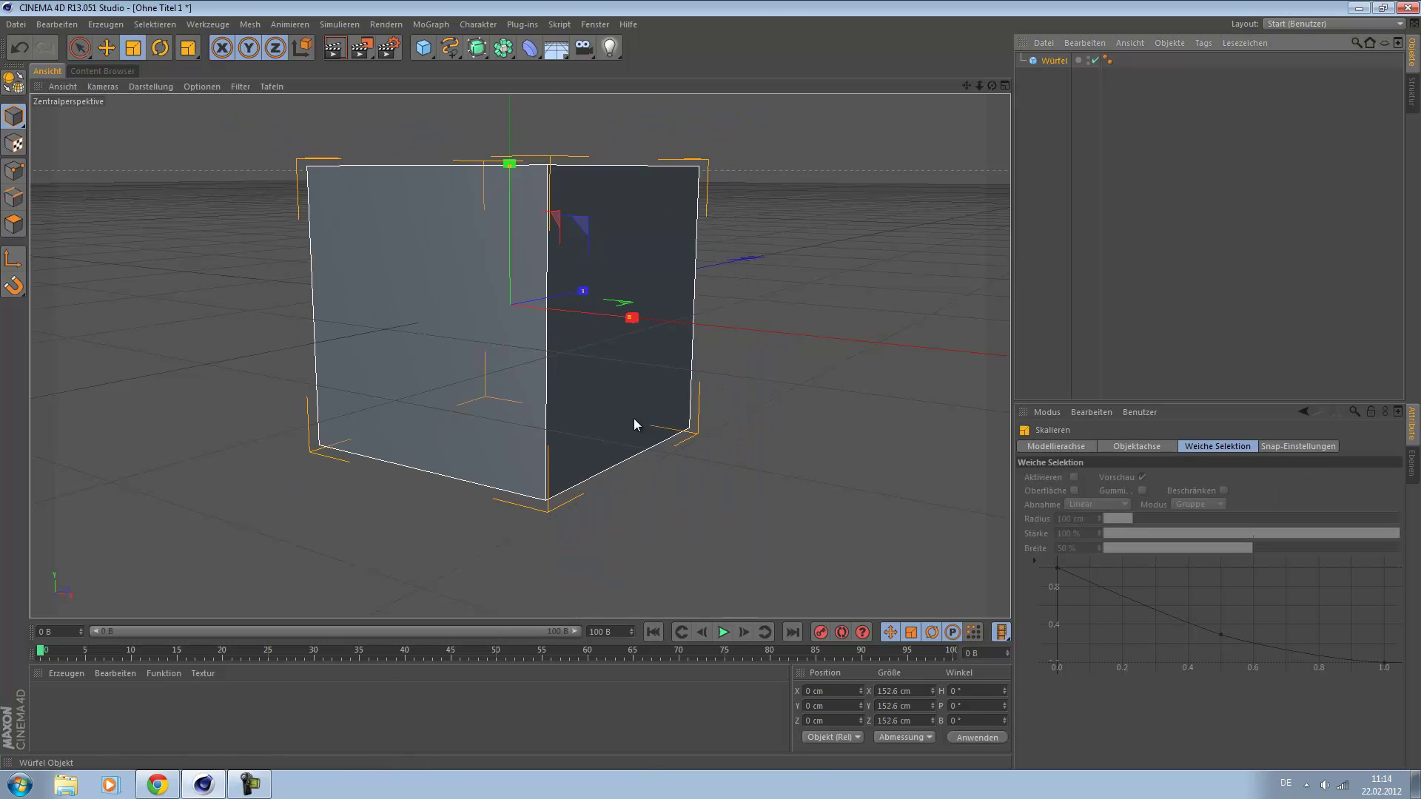
{"action": "left_click", "coordinate": [1186, 478]}
{"action": "type", "text": "0"}
{"action": "key", "text": "Tab"}
{"action": "type", "text": "10"}
{"action": "key", "text": "Return"}
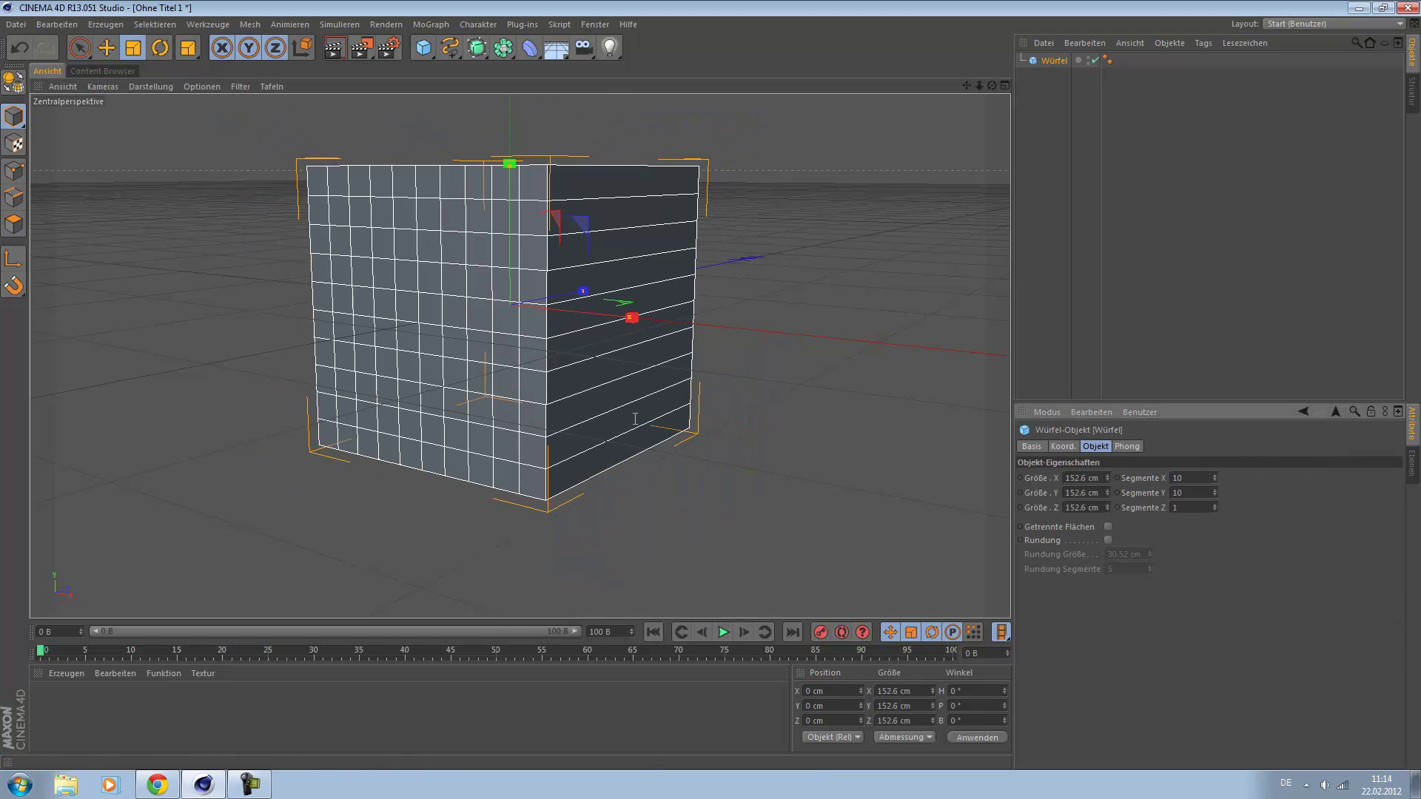
{"action": "key", "text": "Return"}
{"action": "scroll", "coordinate": [717, 365], "scroll_direction": "up", "scroll_amount": 2}
{"action": "scroll", "coordinate": [656, 339], "scroll_direction": "down", "scroll_amount": 2}
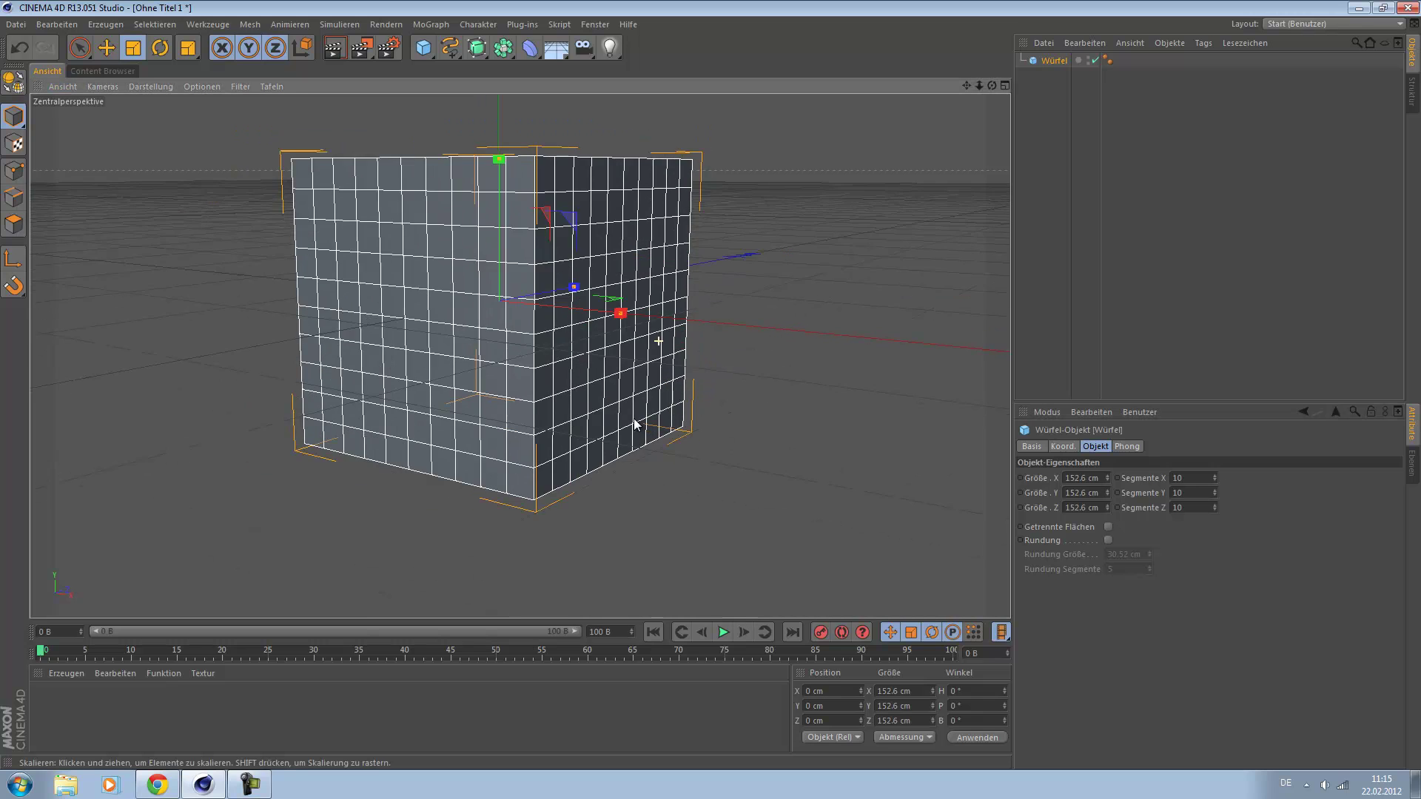
Step: Open the NitroBlast Main plug-in for the segmented cube
{"action": "left_click_drag", "start_coordinate": [602, 326], "coordinate": [710, 329], "text": "alt"}
{"action": "left_click_drag", "start_coordinate": [634, 424], "coordinate": [635, 425], "text": "alt"}
{"action": "scroll", "coordinate": [634, 422], "scroll_direction": "down", "scroll_amount": 2}
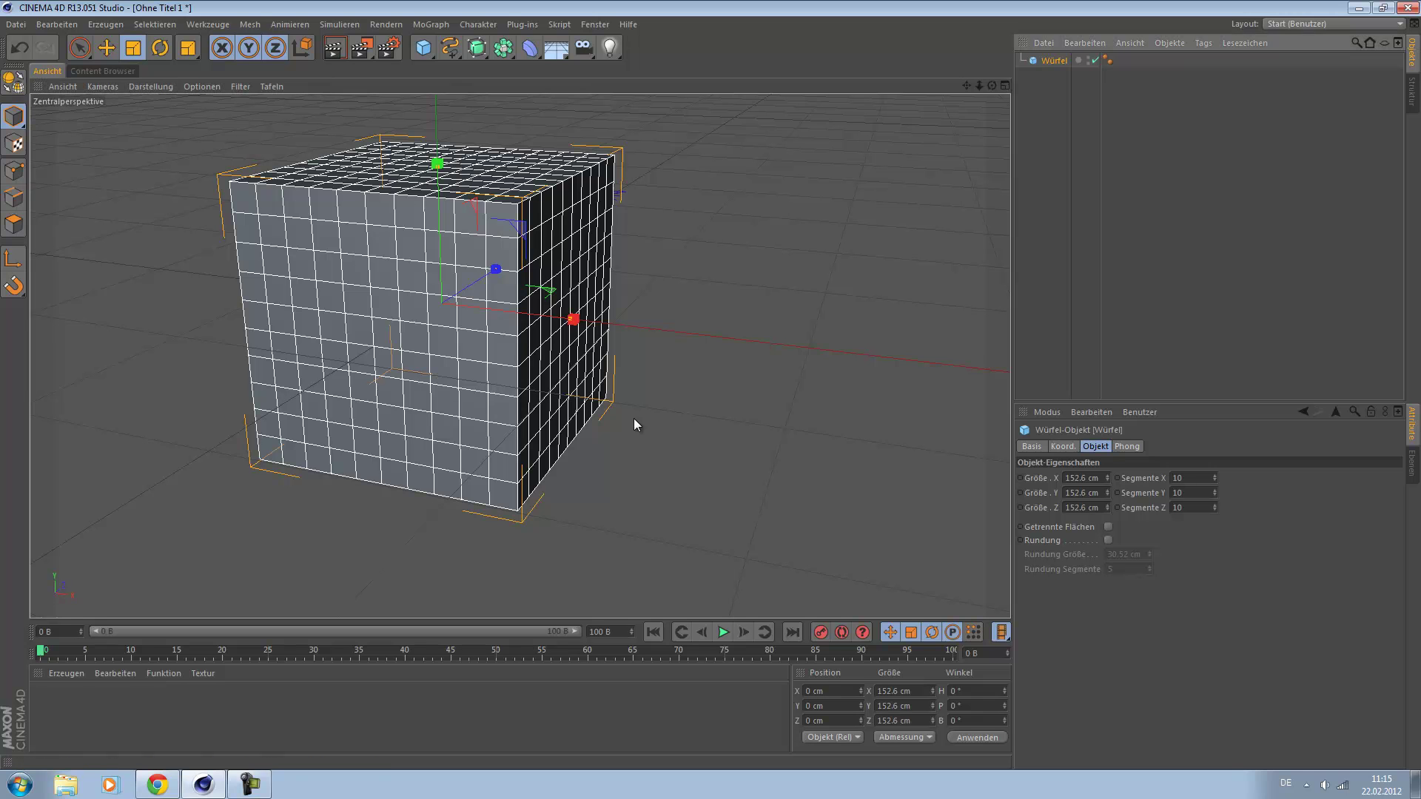
{"action": "key", "text": "alt+p"}
{"action": "key", "text": "Down"}
{"action": "key", "text": "Down"}
{"action": "key", "text": "Down"}
{"action": "key", "text": "Down"}
{"action": "key", "text": "Down"}
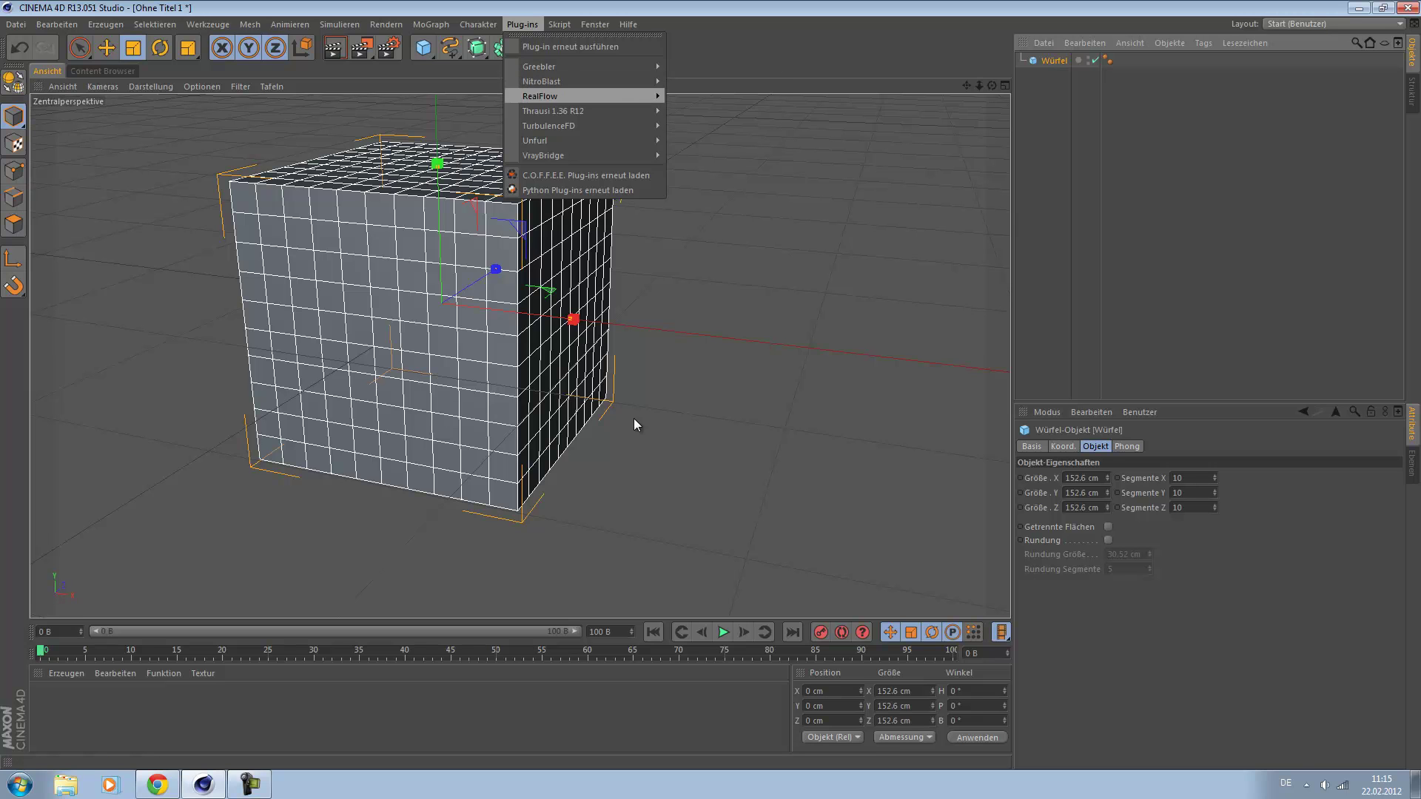
{"action": "key", "text": "Up"}
{"action": "key", "text": "Up"}
{"action": "key", "text": "Up"}
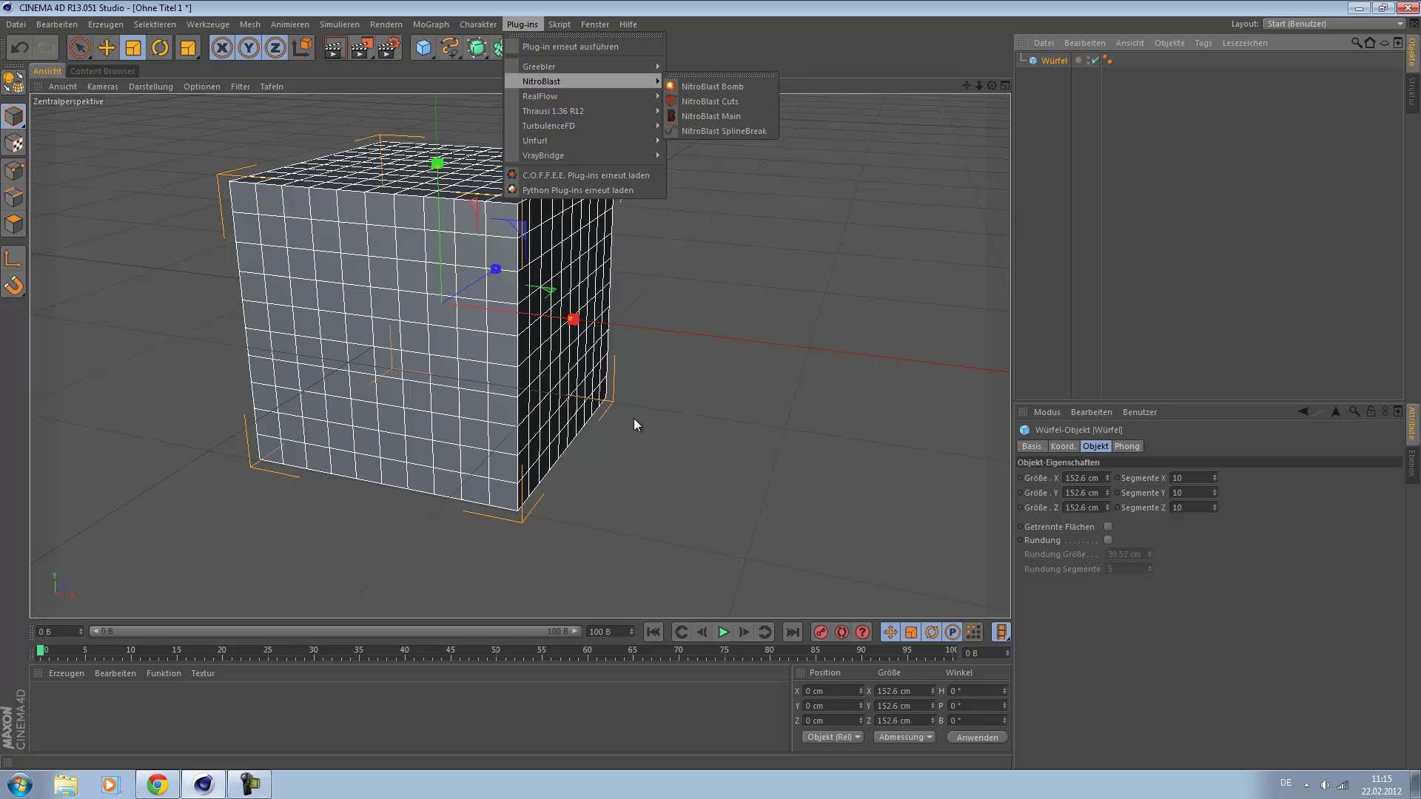
{"action": "key", "text": "Right"}
{"action": "key", "text": "Down"}
{"action": "key", "text": "Down"}
{"action": "key", "text": "Return"}
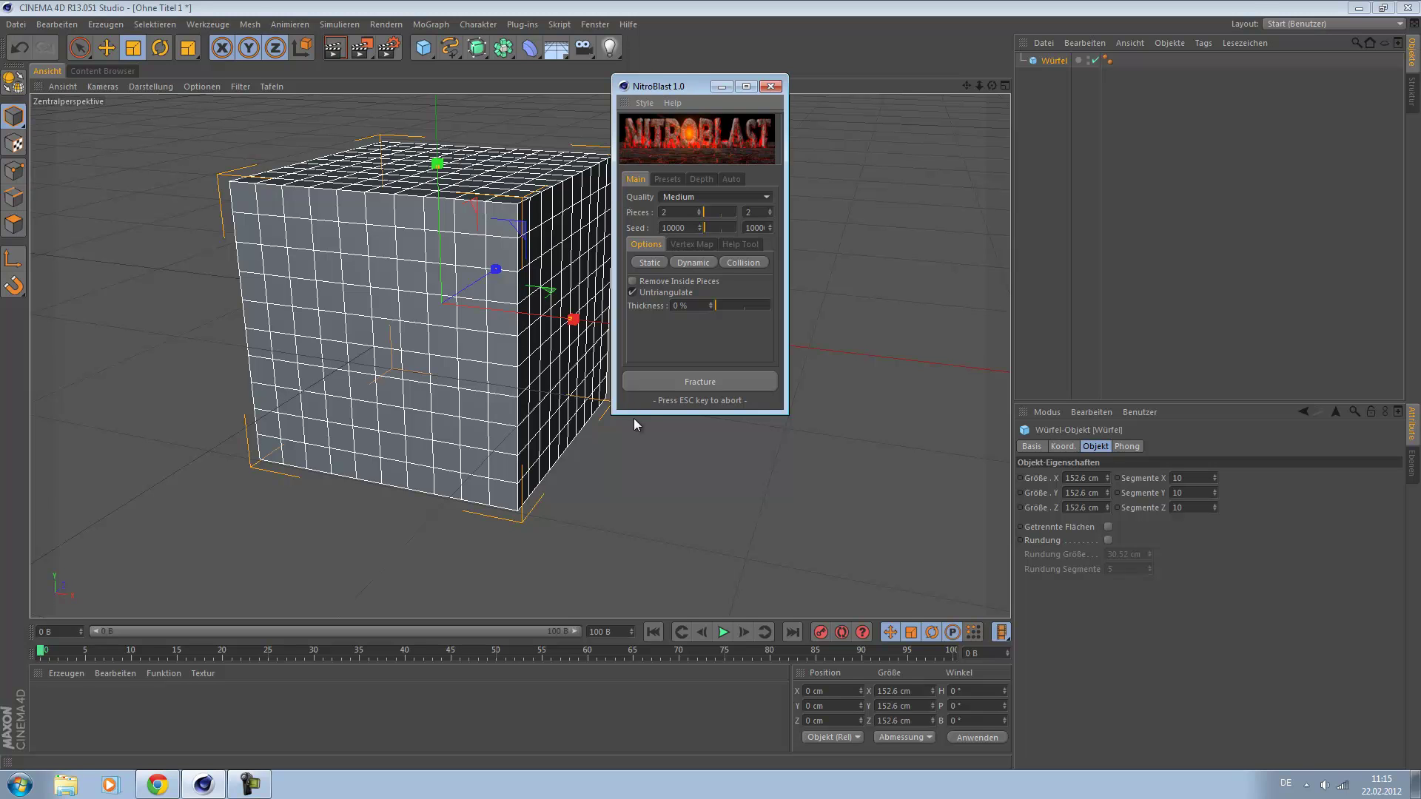
Step: Set the NitroBlast pieces to 1000 and fracture the cube
{"action": "key", "text": "Up"}
{"action": "key", "text": "Up"}
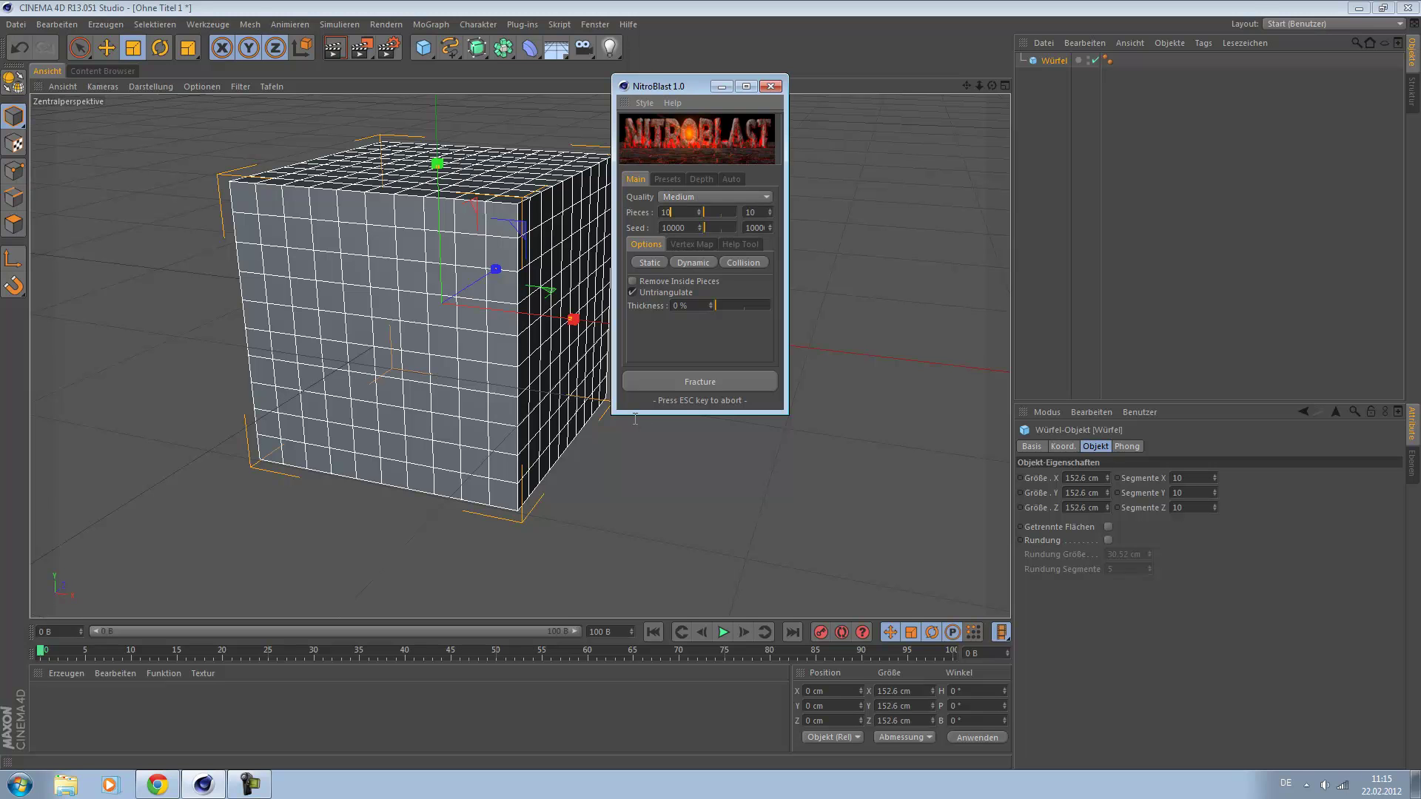
{"action": "type", "text": "00"}
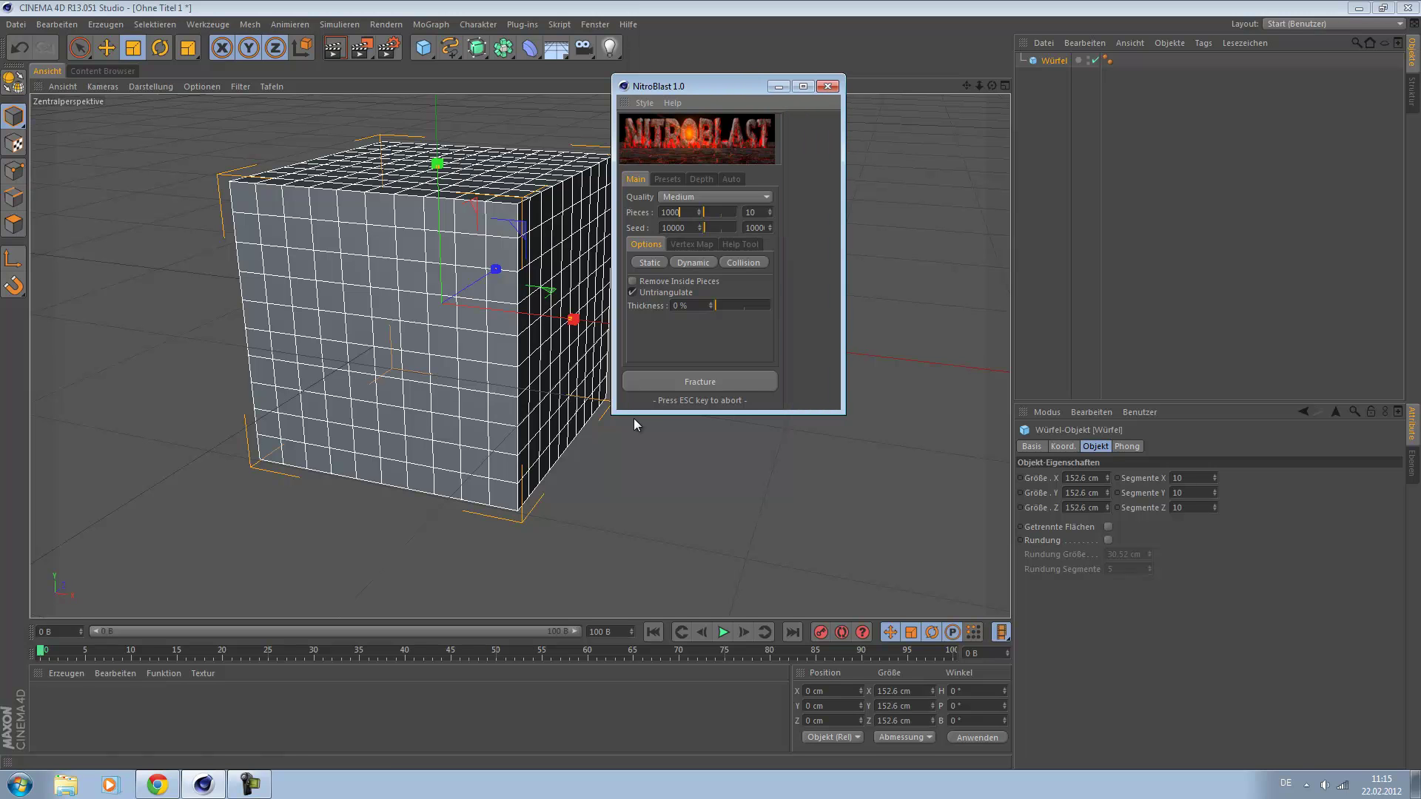
{"action": "key", "text": "Return"}
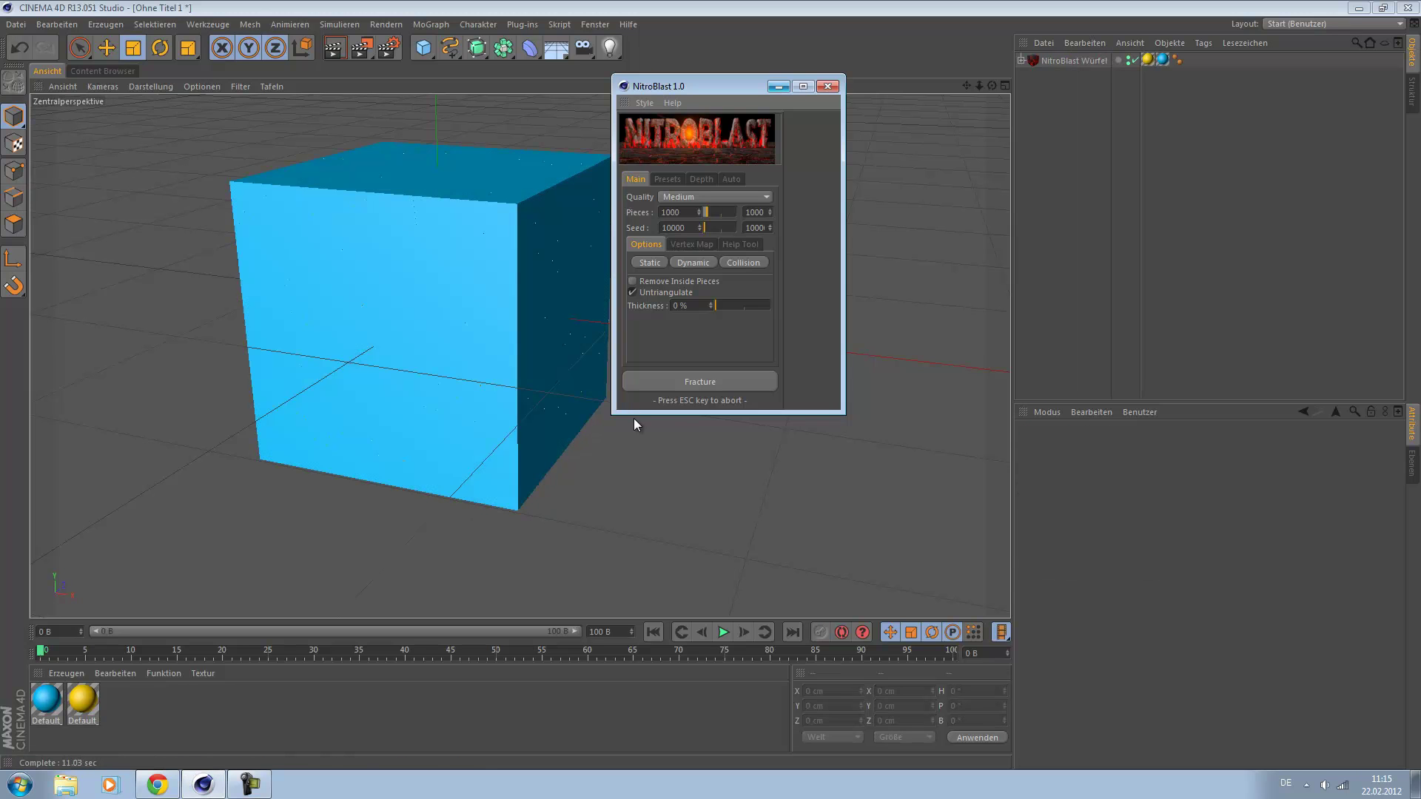
Step: Examine the fractured cube and the Main Pieces and NitroBlast Object groups in its hierarchy
{"action": "scroll", "coordinate": [633, 426], "scroll_direction": "down", "scroll_amount": 2}
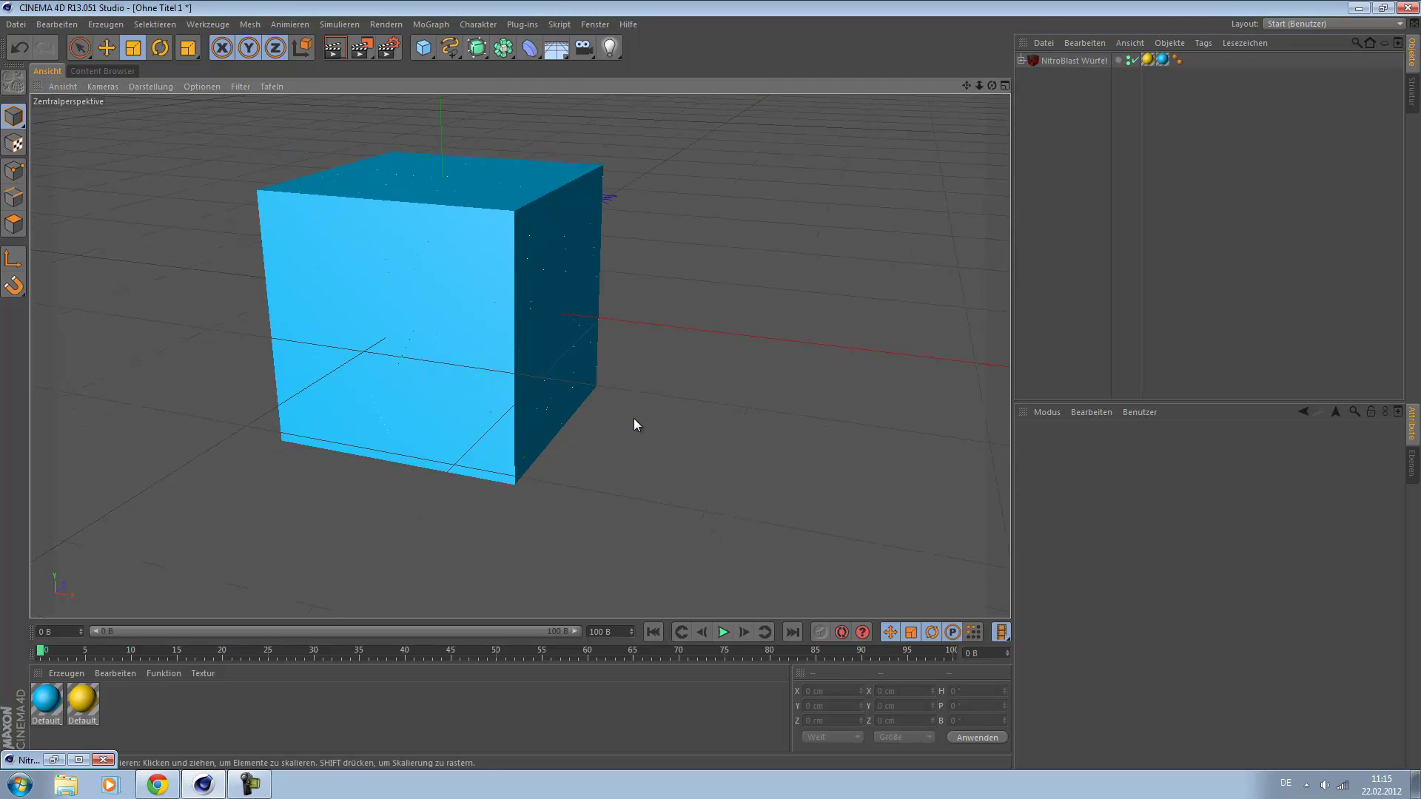
{"action": "left_click_drag", "start_coordinate": [634, 419], "coordinate": [635, 420], "text": "alt"}
{"action": "left_click", "coordinate": [1021, 60]}
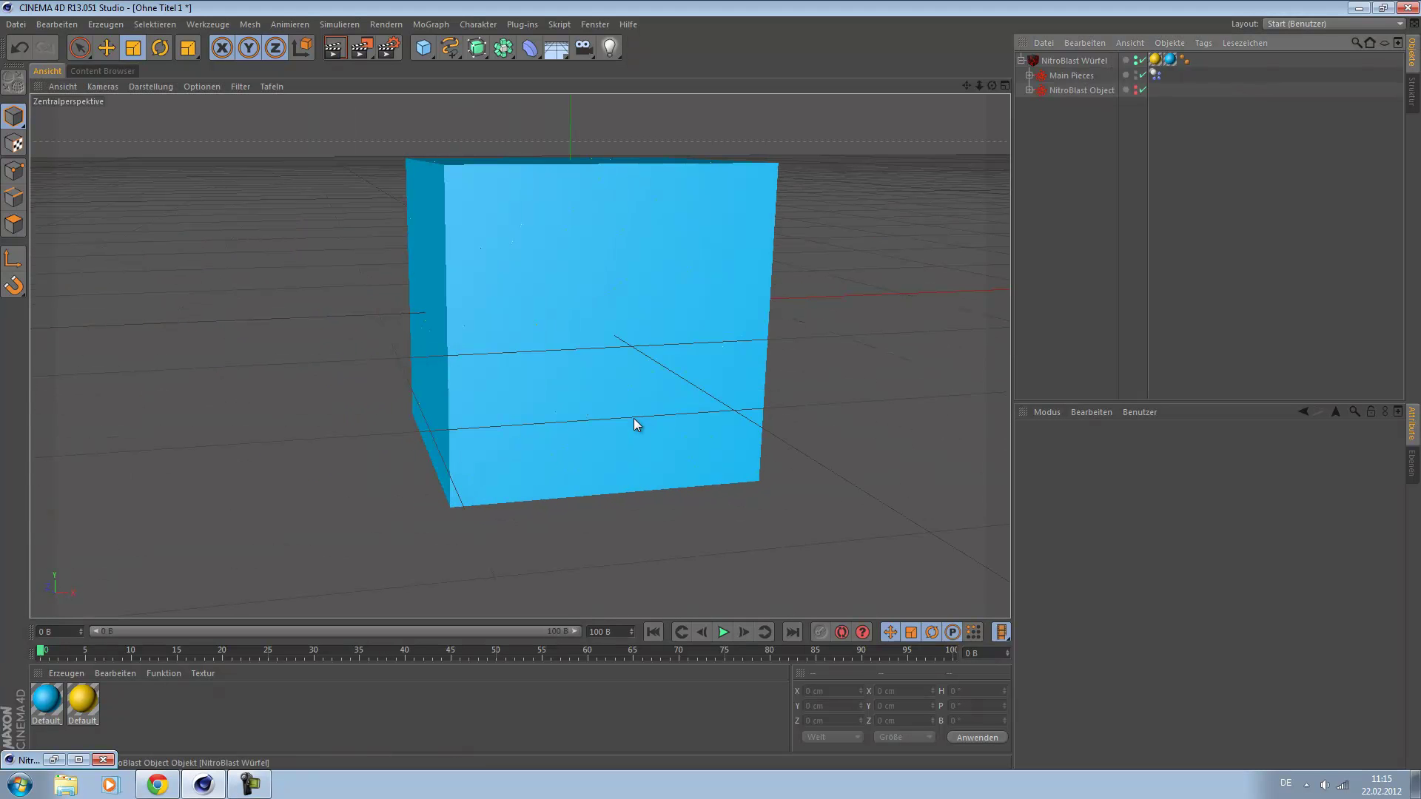
{"action": "left_click", "coordinate": [1029, 90]}
{"action": "left_click", "coordinate": [1029, 90]}
{"action": "left_click", "coordinate": [1029, 75]}
{"action": "left_click", "coordinate": [1030, 76]}
{"action": "left_click", "coordinate": [1029, 75]}
{"action": "left_click", "coordinate": [556, 48]}
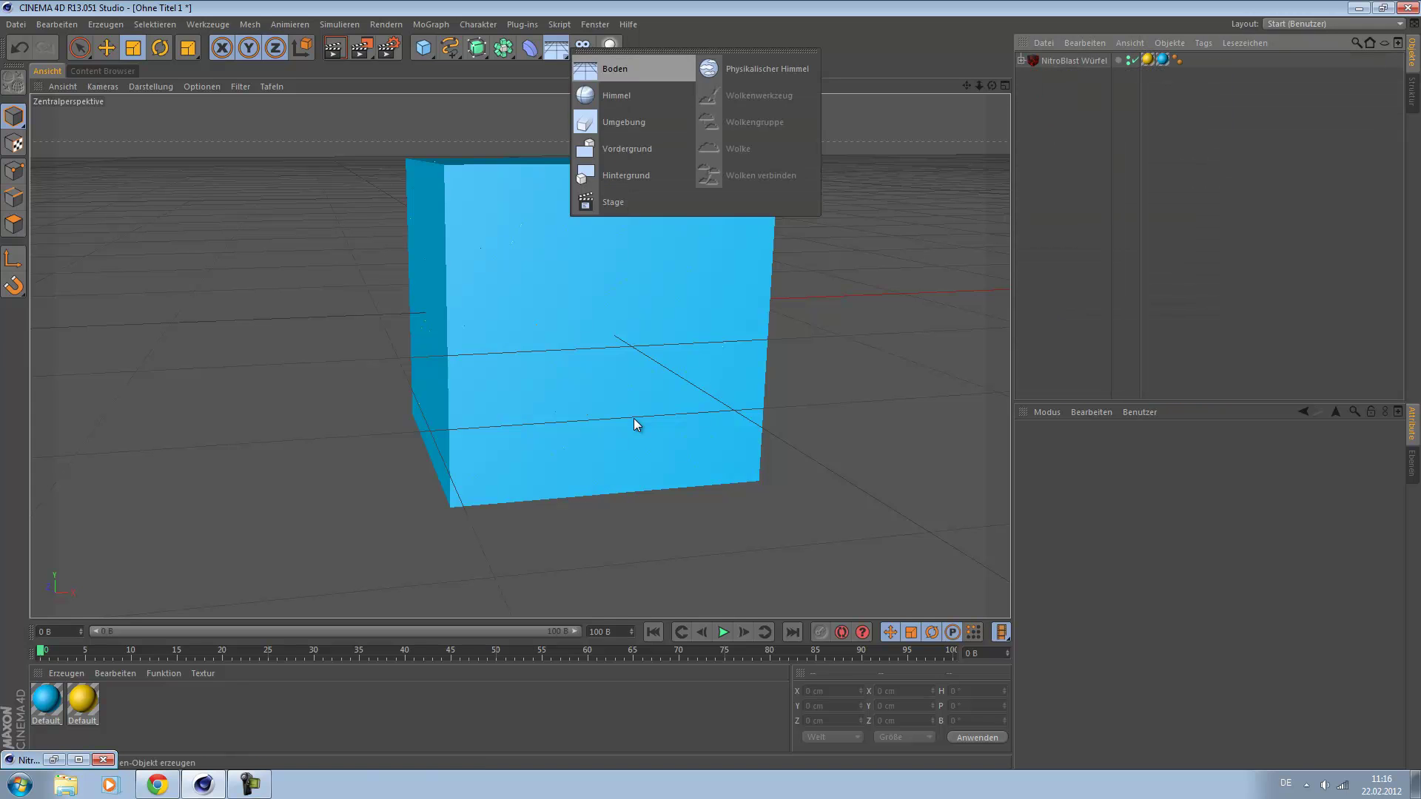
{"action": "left_click", "coordinate": [615, 69]}
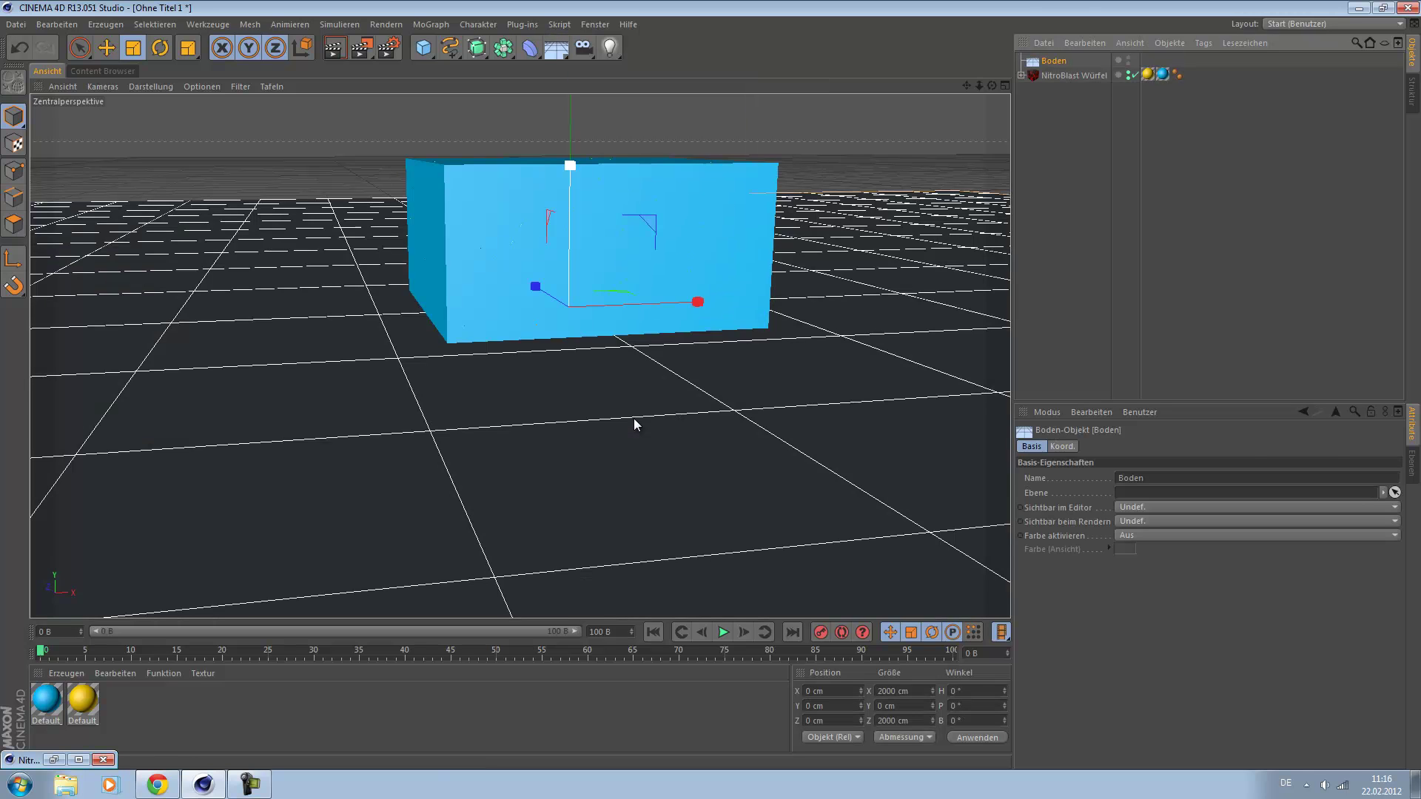
{"action": "left_click", "coordinate": [107, 48]}
{"action": "key", "text": "Delete"}
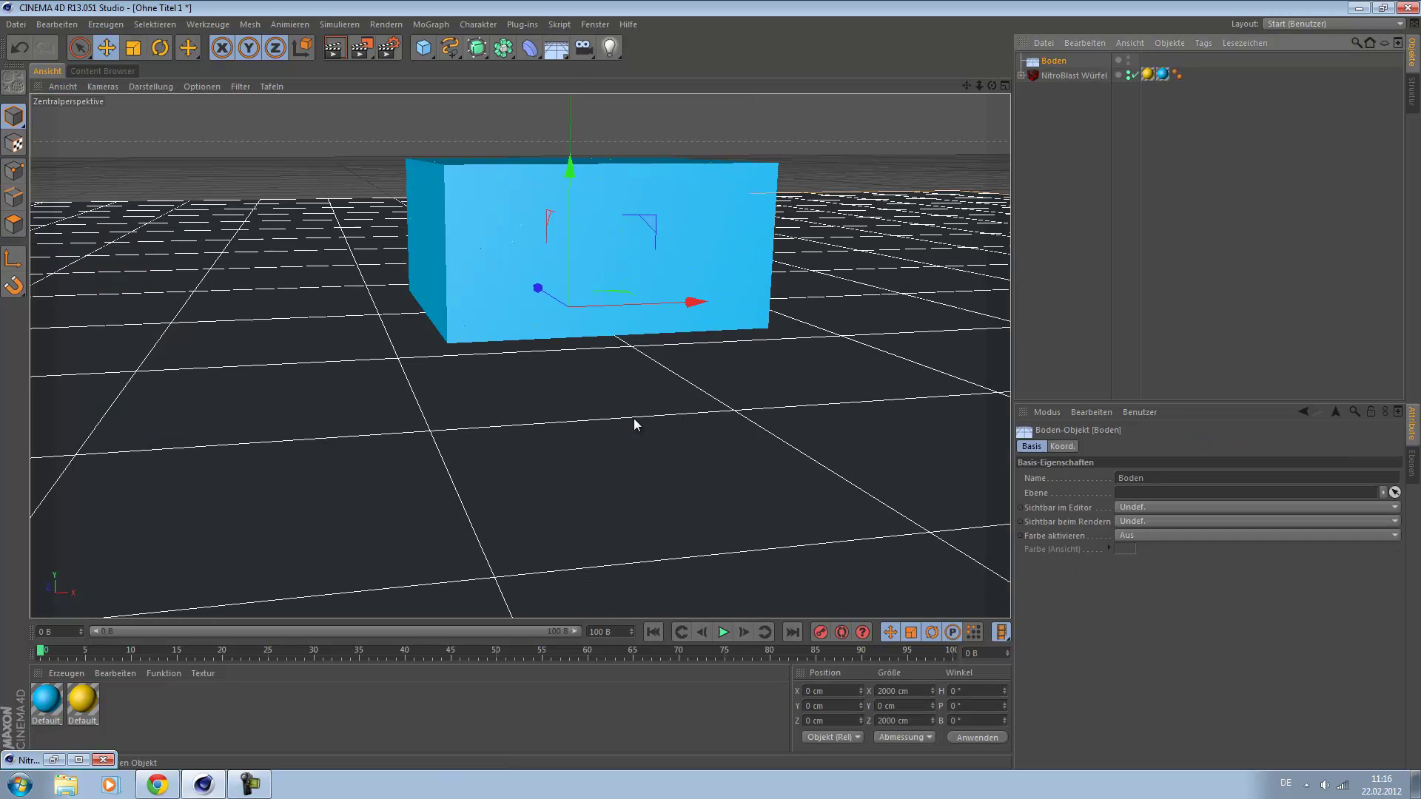
Step: Add a disc, lower it beneath the fractured cube to Y about -120 cm, and scale it to about 1140 cm across
{"action": "left_click", "coordinate": [423, 48]}
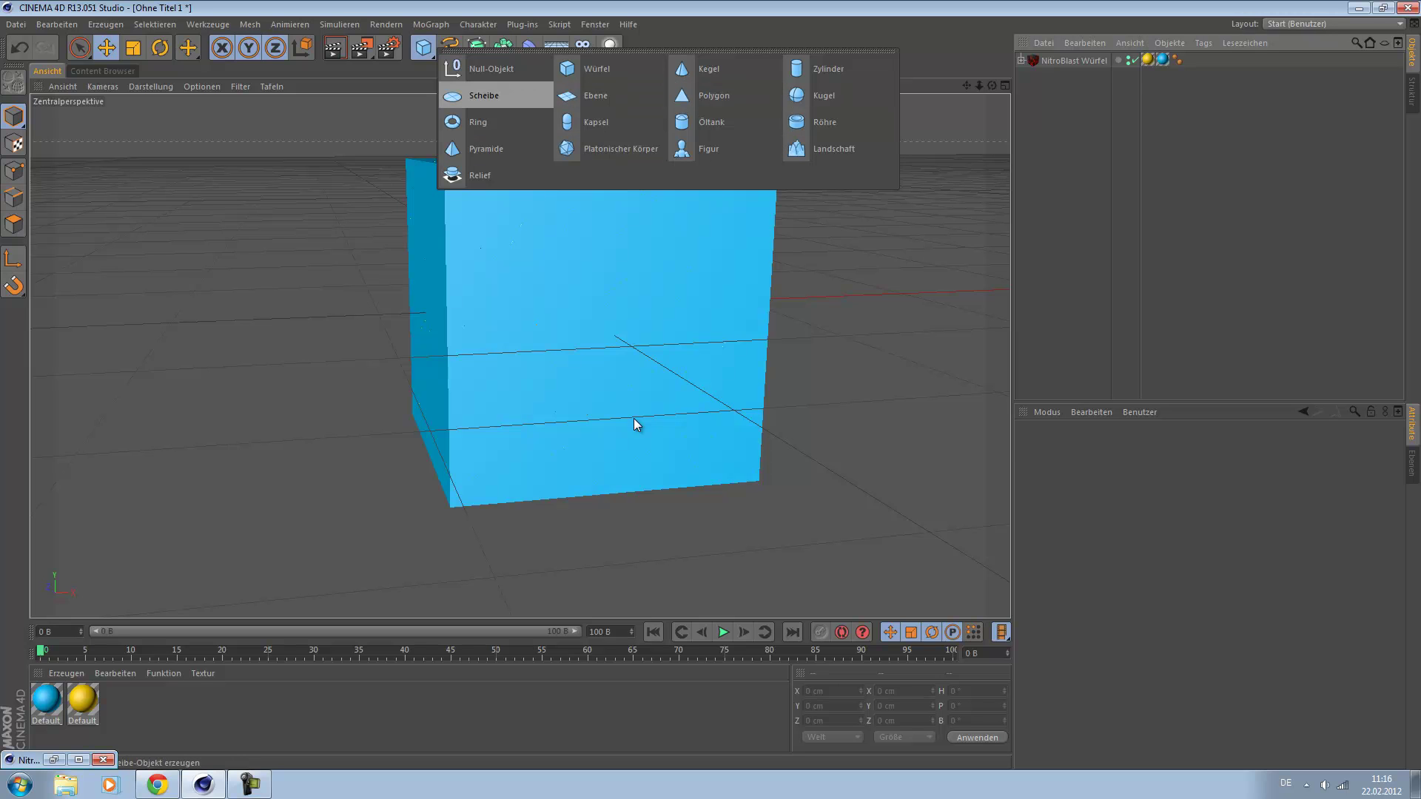
{"action": "left_click", "coordinate": [484, 96]}
{"action": "left_click_drag", "start_coordinate": [570, 168], "coordinate": [568, 389]}
{"action": "key", "text": "t"}
{"action": "left_click_drag", "start_coordinate": [635, 425], "coordinate": [433, 329]}
Step: Assign a Kollisionsobjekt simulation tag to the disc
{"action": "scroll", "coordinate": [635, 424], "scroll_direction": "down", "scroll_amount": 4}
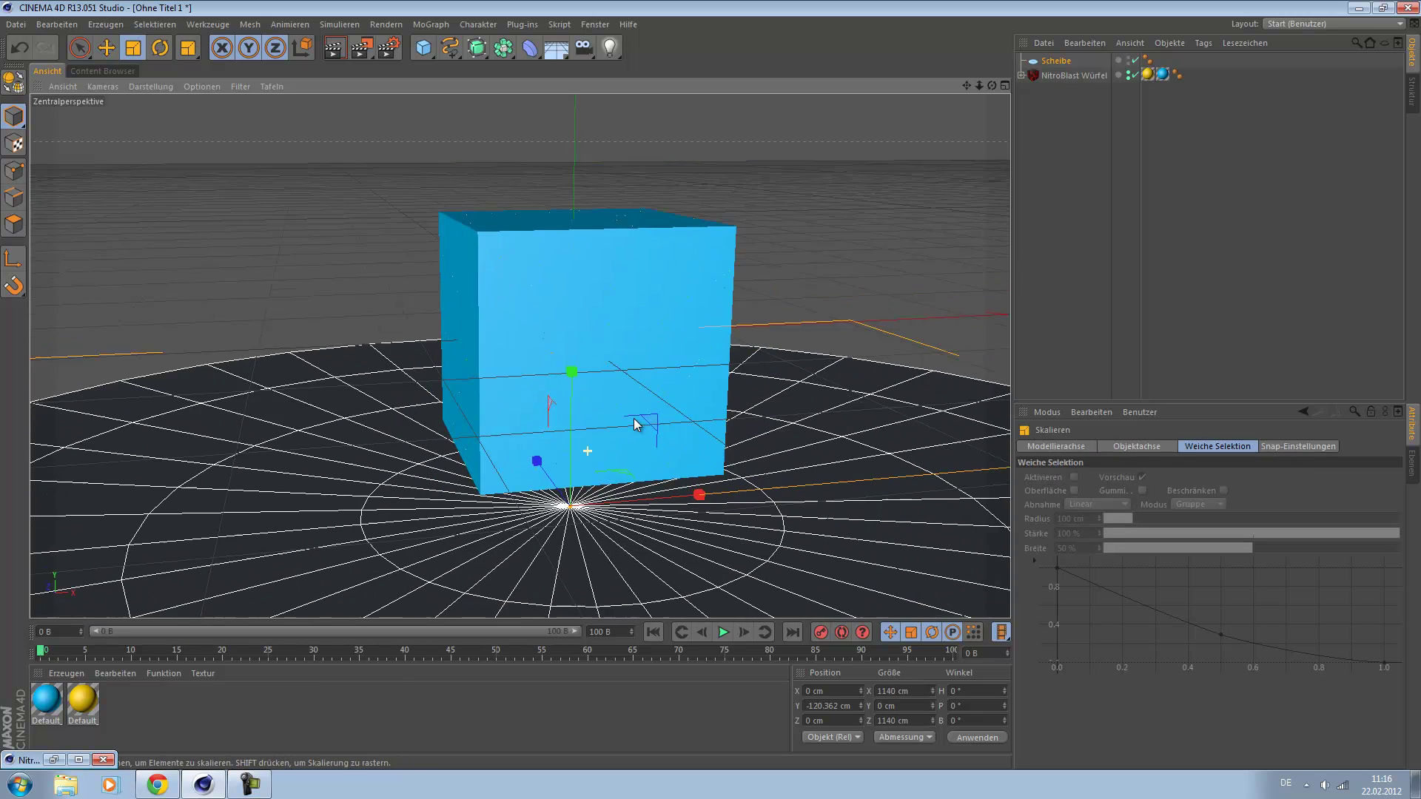
{"action": "middle_click_drag", "start_coordinate": [587, 451], "coordinate": [519, 315], "text": "alt"}
{"action": "scroll", "coordinate": [587, 451], "scroll_direction": "down", "scroll_amount": 4}
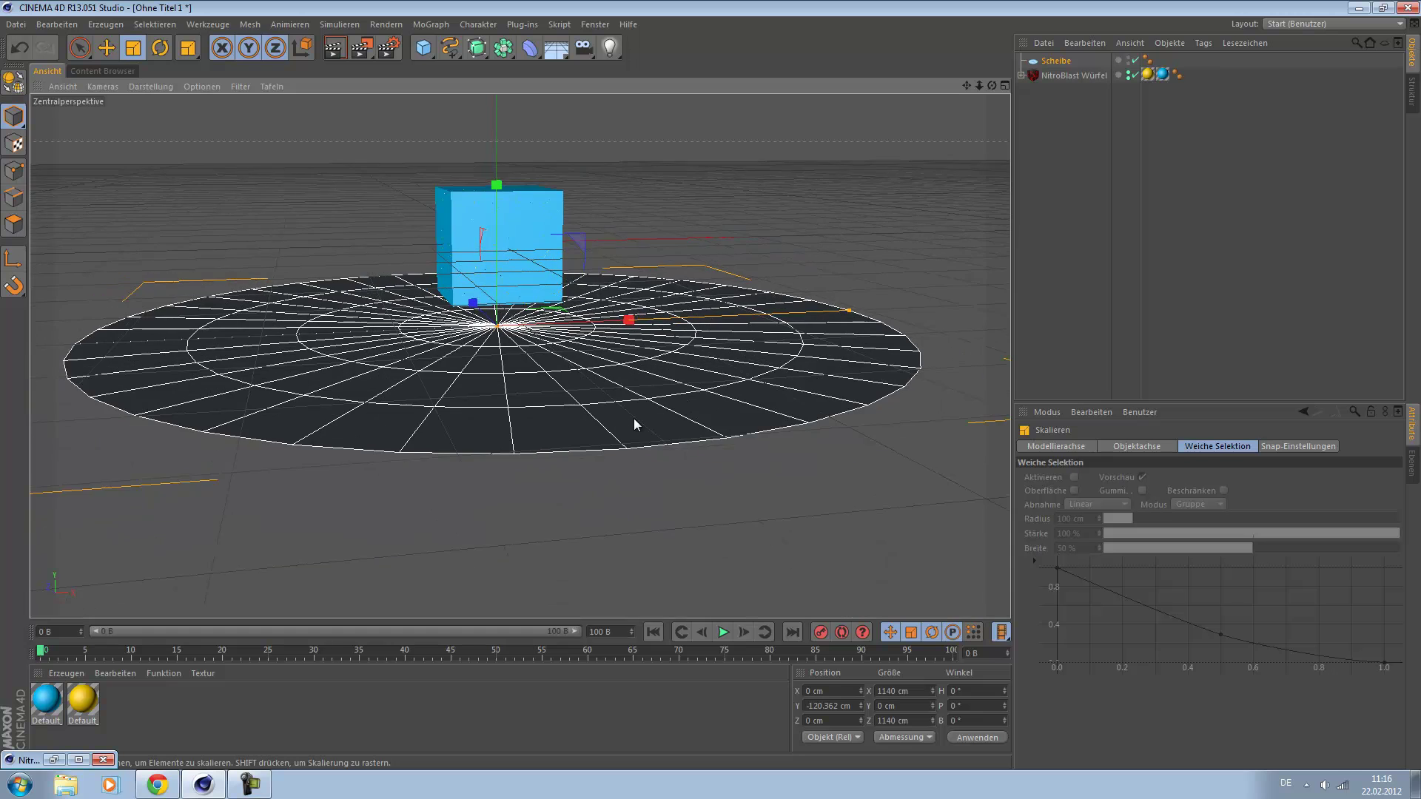
{"action": "left_click_drag", "start_coordinate": [572, 449], "coordinate": [481, 482], "text": "alt"}
{"action": "middle_click_drag", "start_coordinate": [635, 424], "coordinate": [635, 424], "text": "alt"}
{"action": "key", "text": "e"}
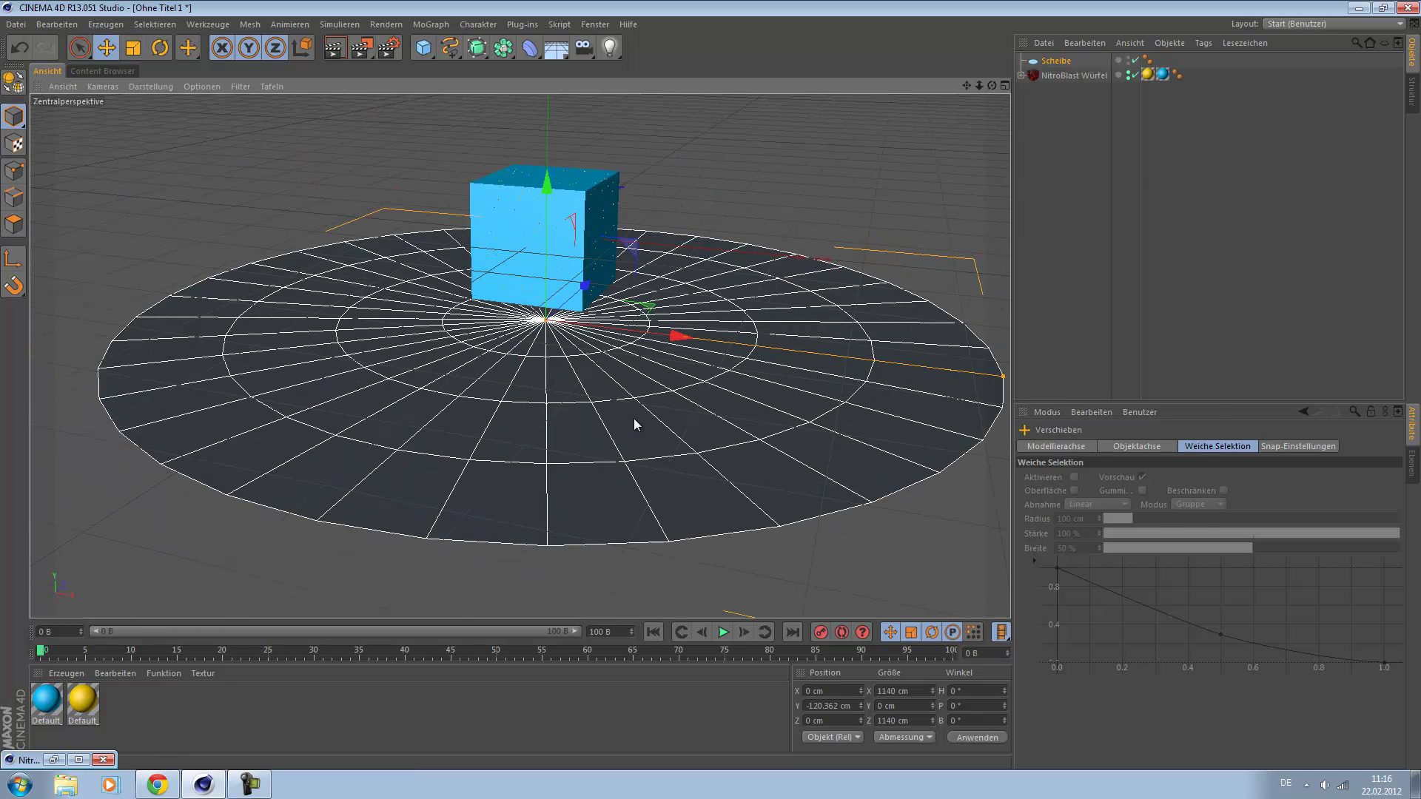
{"action": "right_click", "coordinate": [1051, 61]}
{"action": "mouse_move", "coordinate": [1101, 173]}
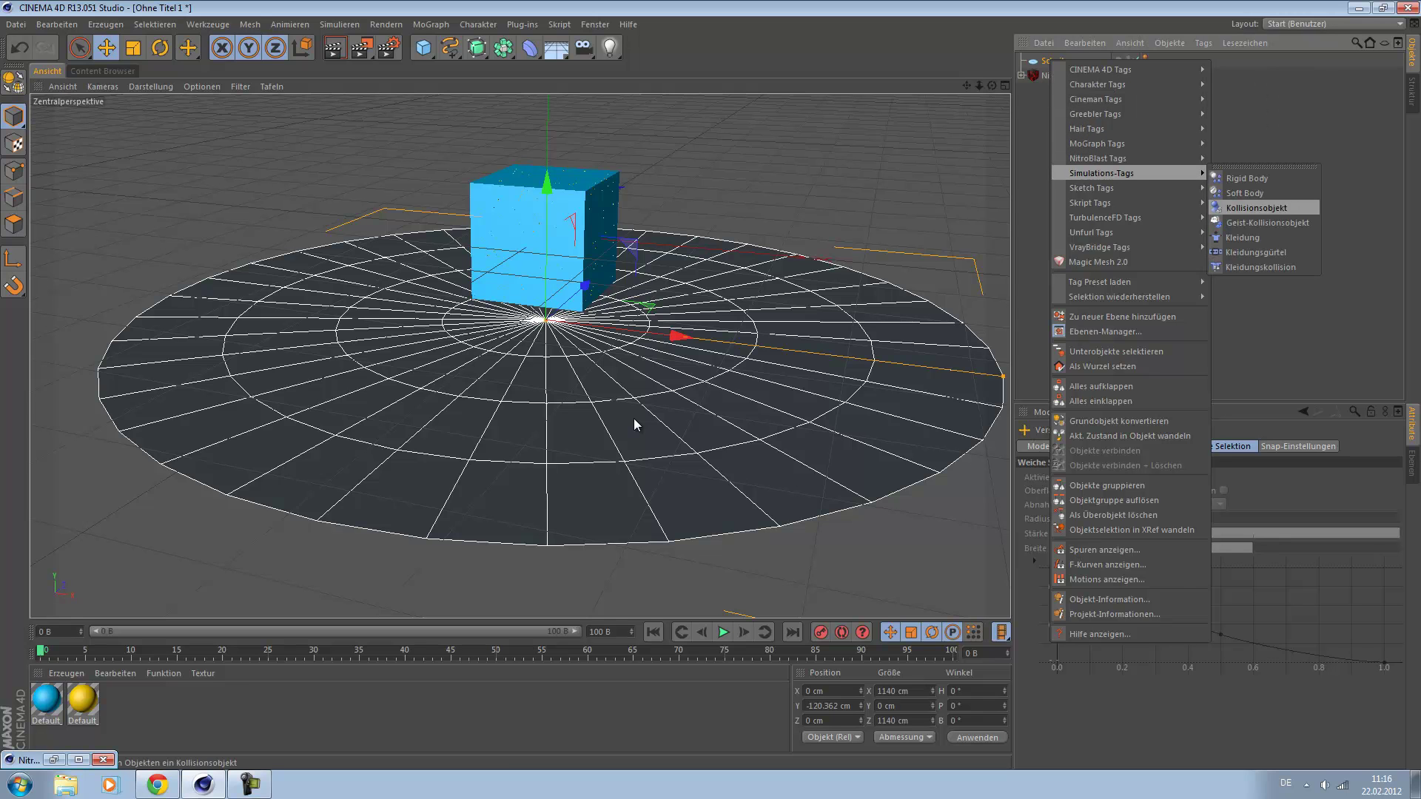
{"action": "left_click", "coordinate": [1256, 207]}
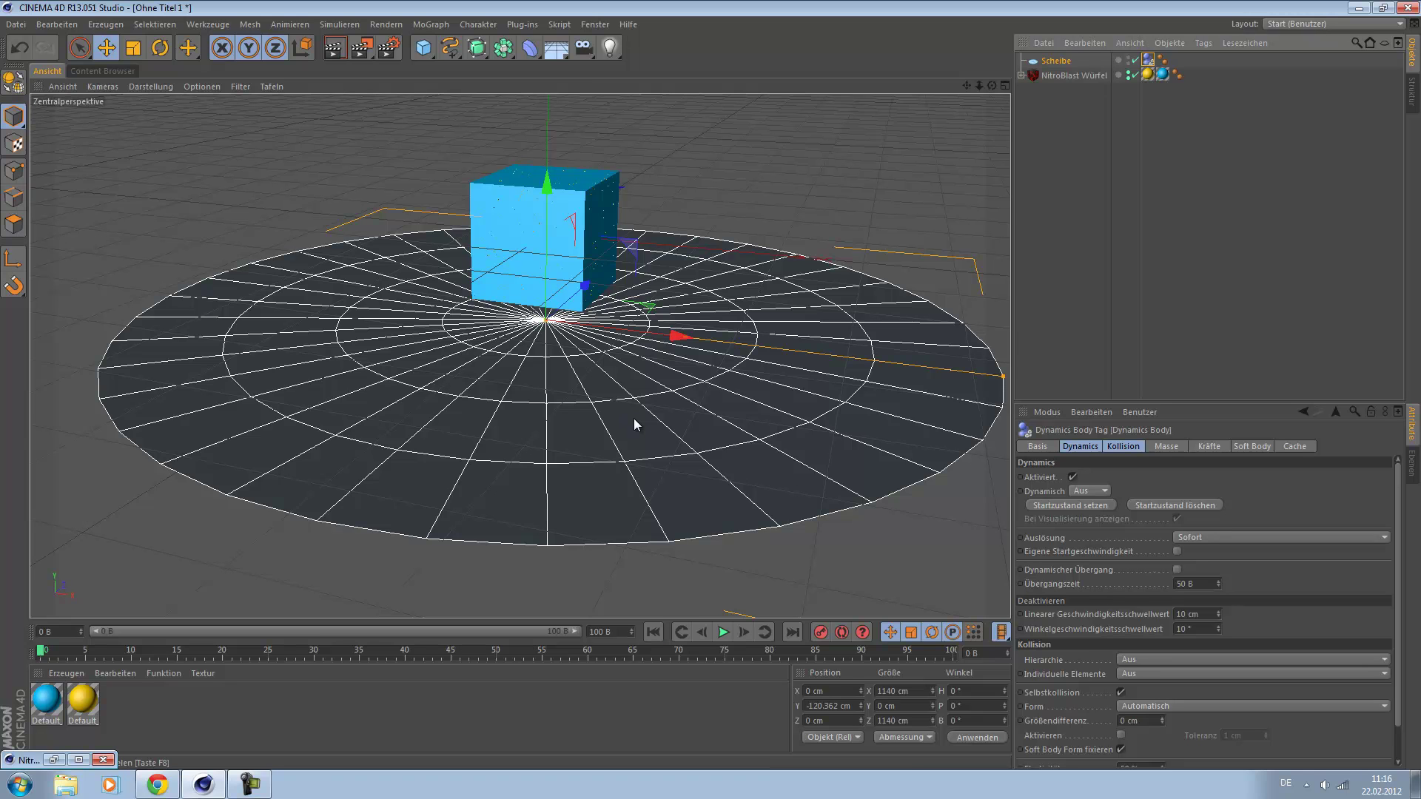
Step: Start and stop the simulation playback briefly, and return to the first frame
{"action": "key", "text": "F8"}
{"action": "key", "text": "F8"}
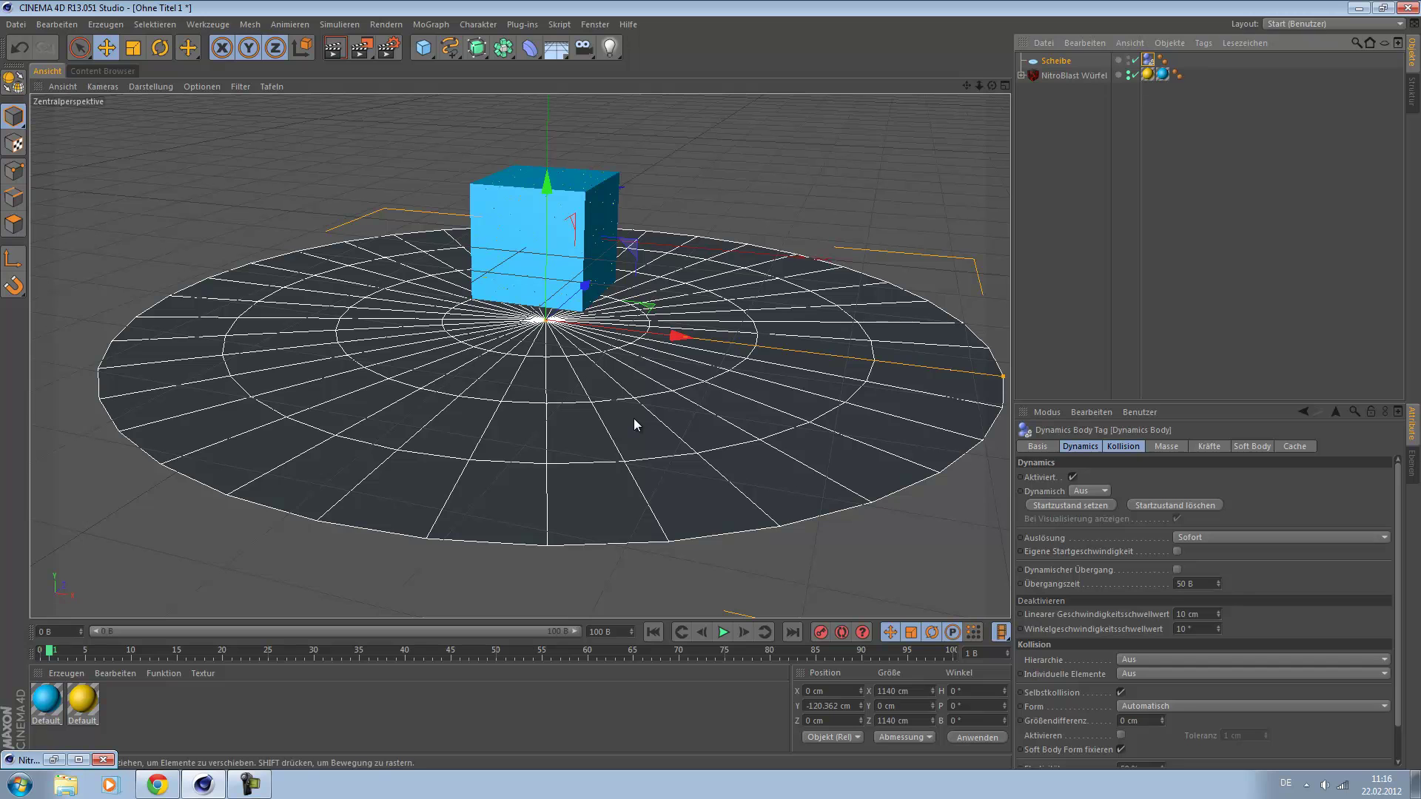
{"action": "key", "text": "shift+f"}
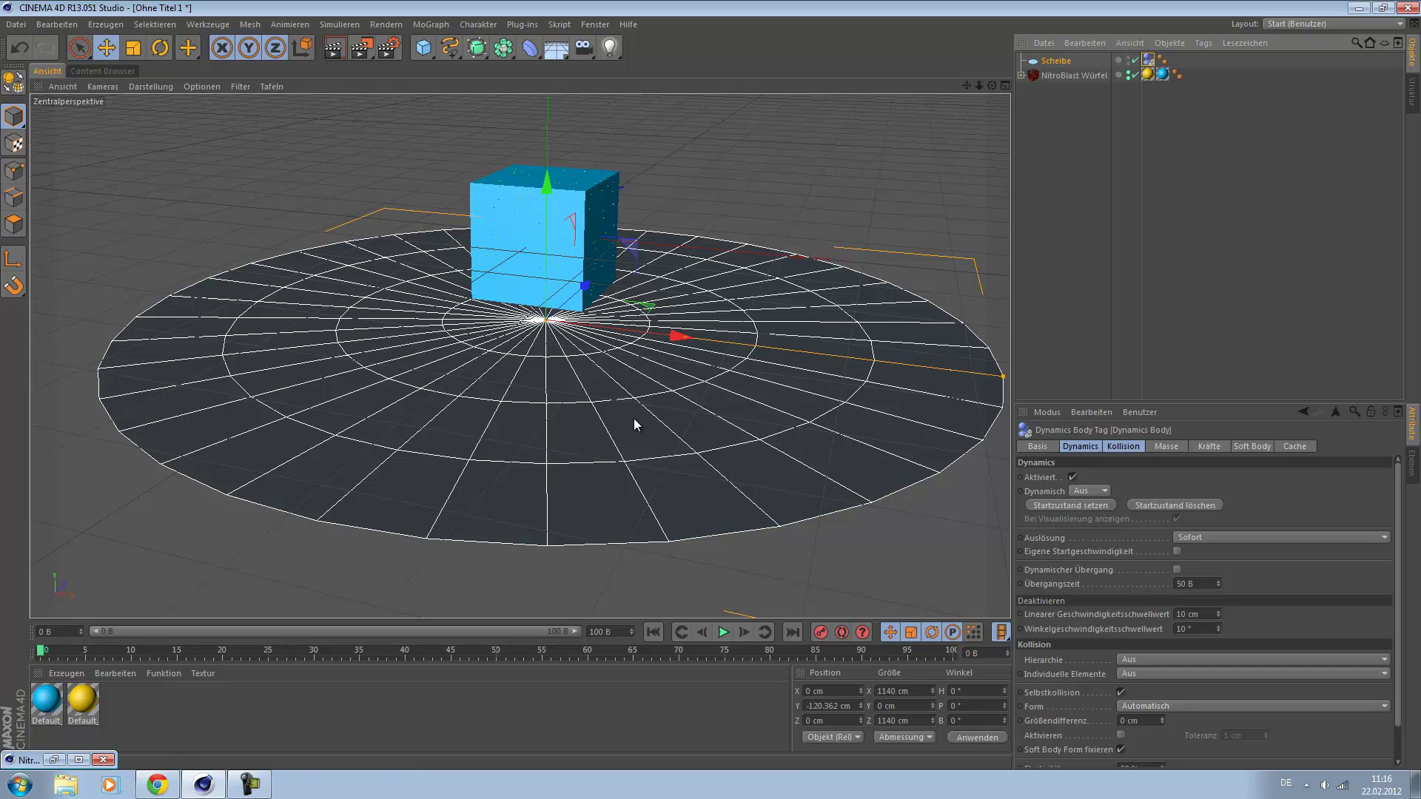
{"action": "right_click", "coordinate": [1054, 62]}
{"action": "mouse_move", "coordinate": [1140, 176]}
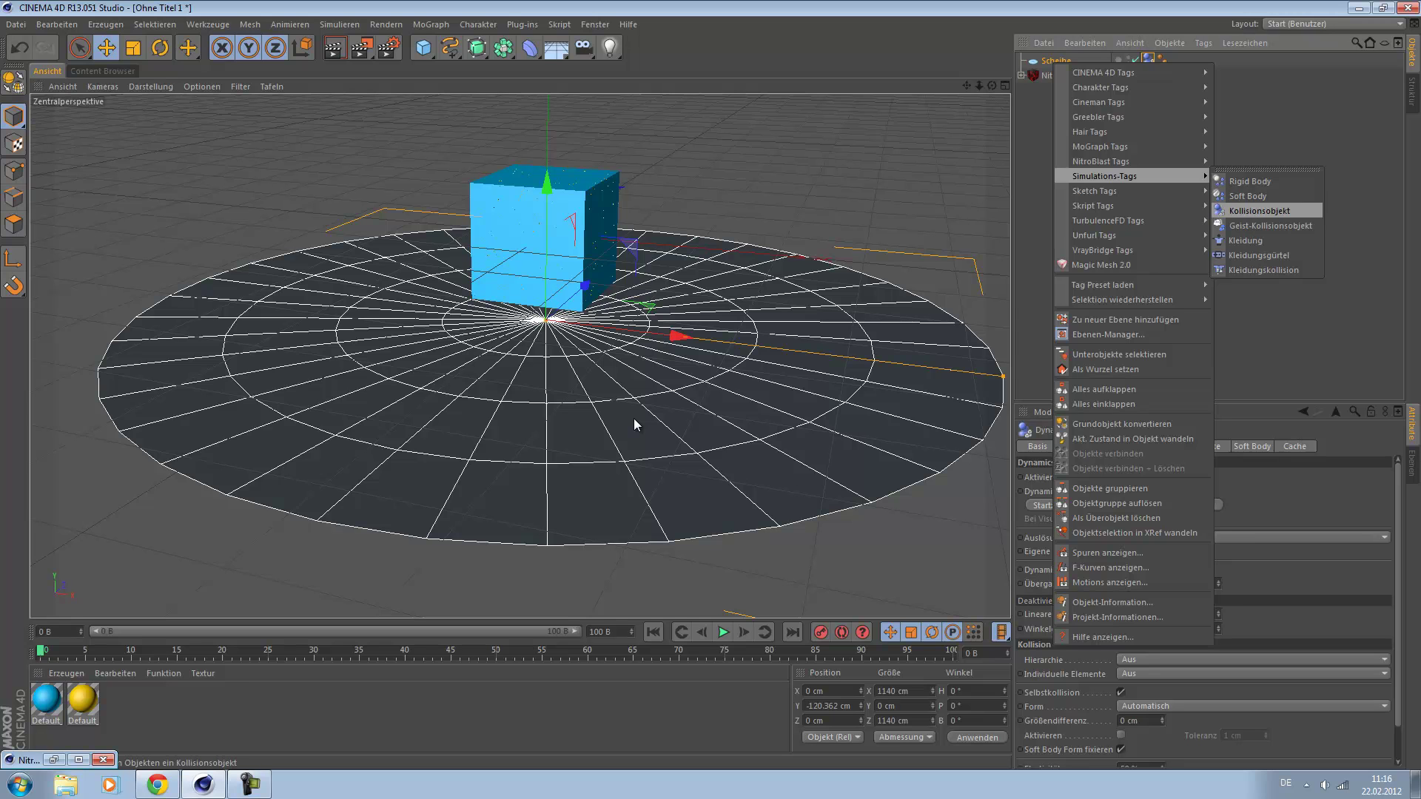
{"action": "key", "text": "Escape"}
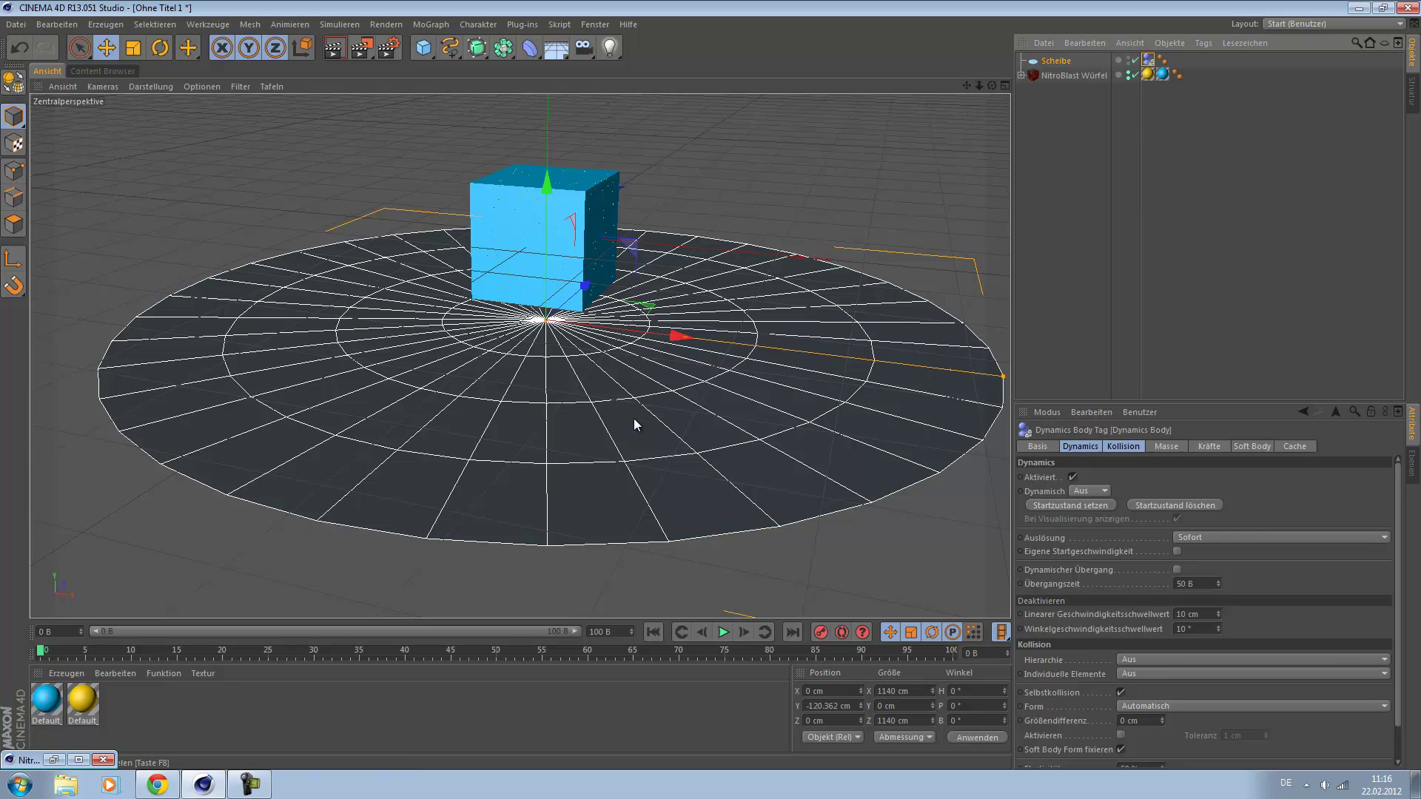
Step: Play the dynamics simulation past frame 20 to watch the cube collapse onto the disc, and rewind to the start
{"action": "key", "text": "F8"}
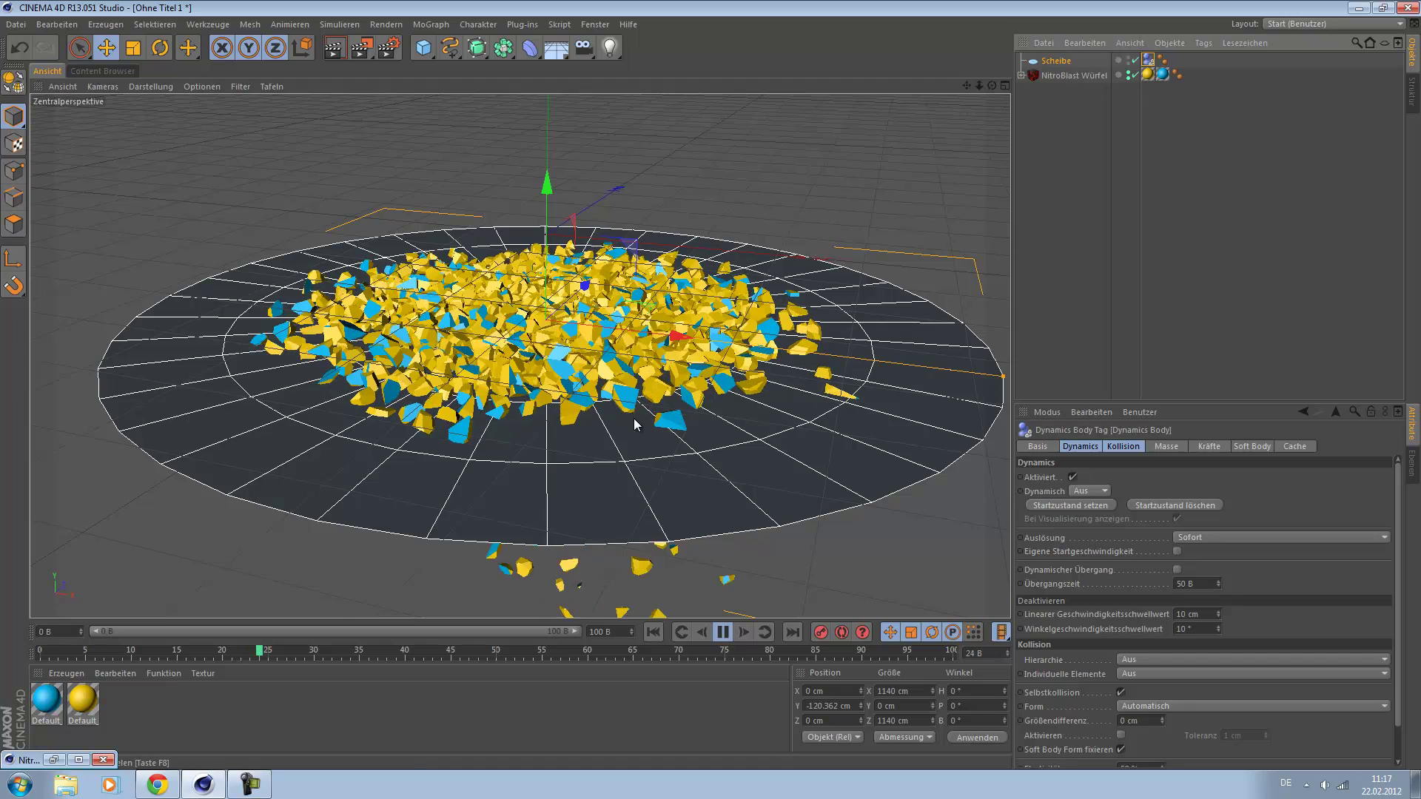
{"action": "key", "text": "F8"}
{"action": "mouse_move", "coordinate": [634, 420]}
{"action": "left_mouse_down", "text": "alt"}
{"action": "mouse_move", "coordinate": [637, 406]}
{"action": "mouse_move", "coordinate": [634, 423]}
{"action": "left_mouse_up", "text": "alt"}
{"action": "key", "text": "shift+f"}
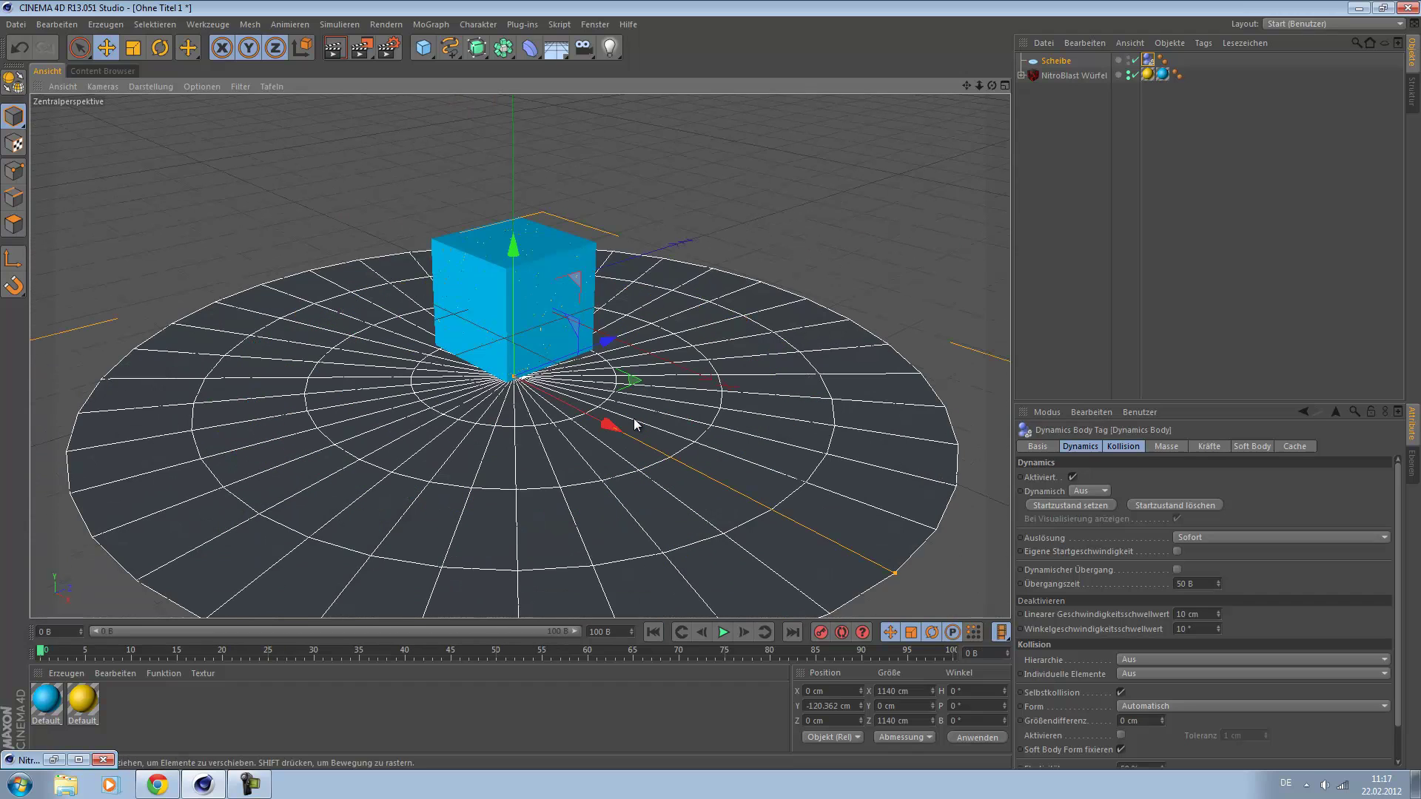
Step: Raise the fractured NitroBlast cube above the disc to Y about 53 cm
{"action": "left_click", "coordinate": [1073, 75]}
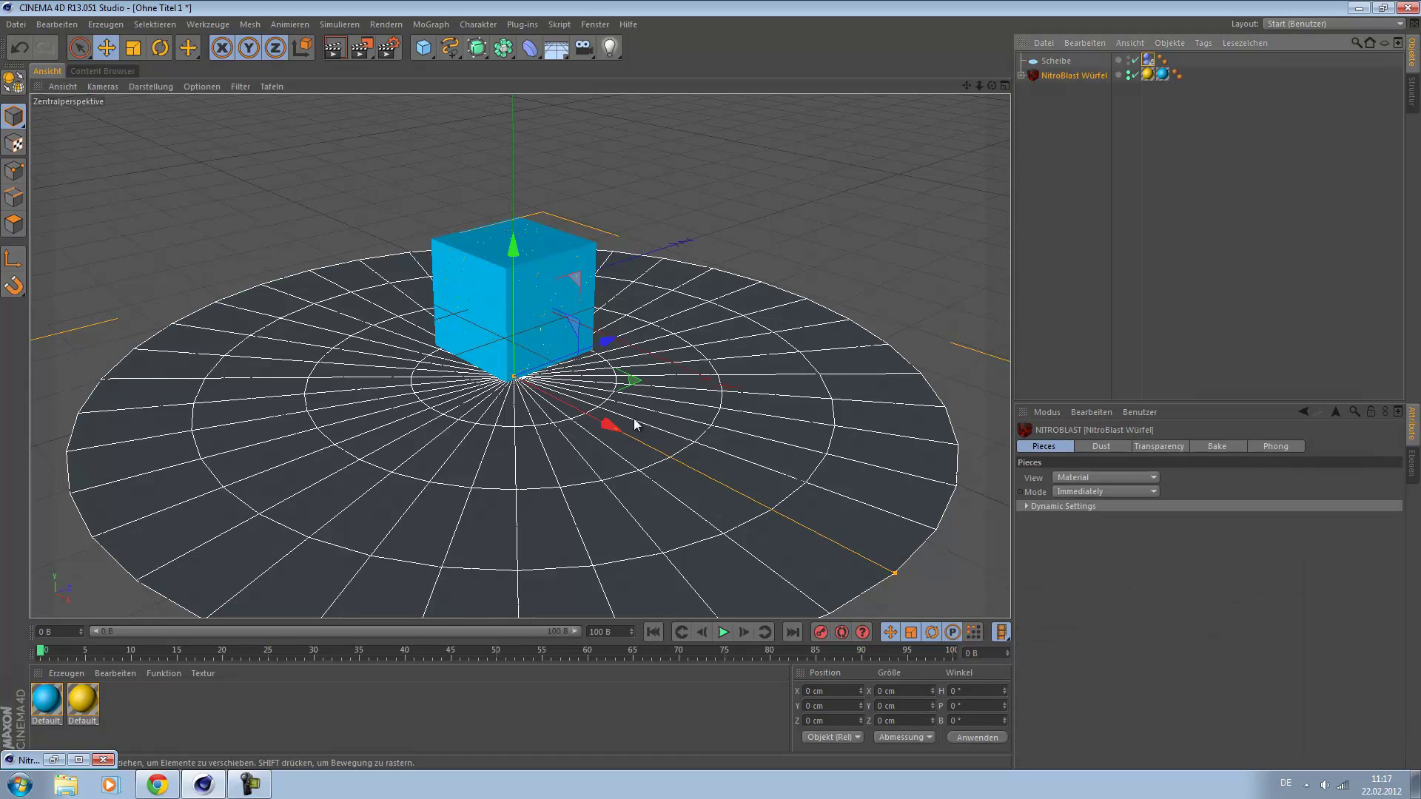
{"action": "left_click_drag", "start_coordinate": [634, 424], "coordinate": [634, 425]}
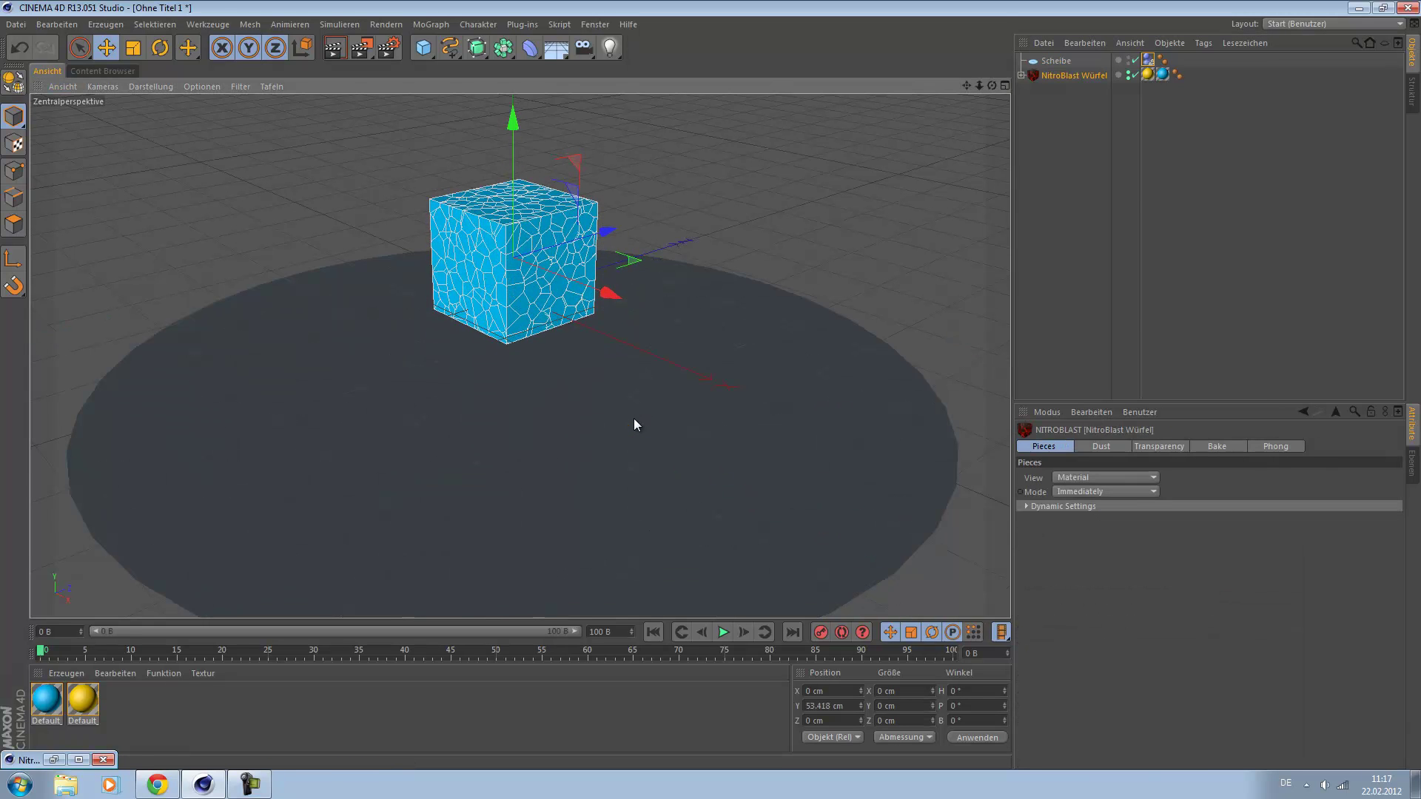
Step: Scale the disc up uniformly to a diameter of about 1744 cm
{"action": "left_click", "coordinate": [635, 424]}
{"action": "key", "text": "r"}
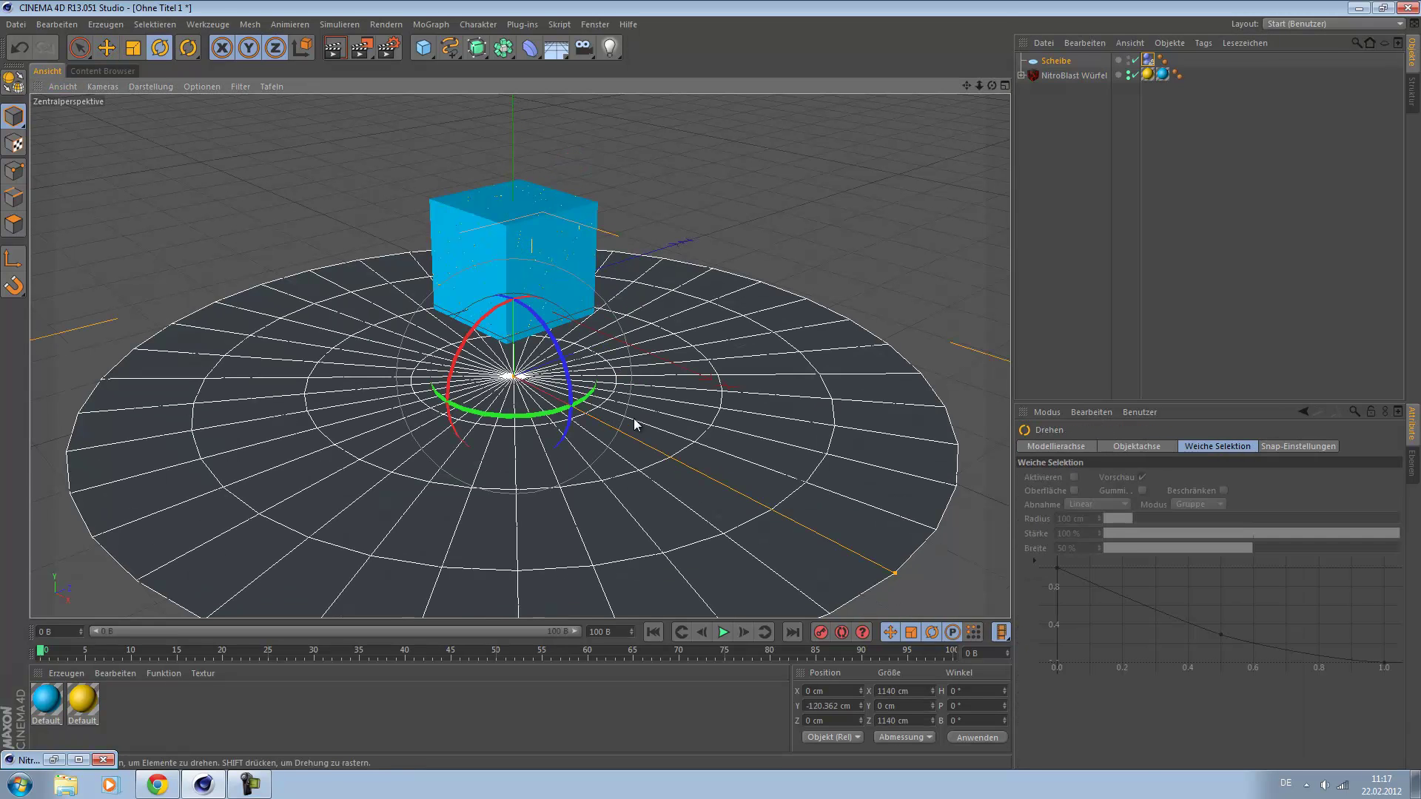
{"action": "key", "text": "t"}
{"action": "left_click_drag", "start_coordinate": [634, 425], "coordinate": [634, 424]}
{"action": "scroll", "coordinate": [634, 425], "scroll_direction": "down", "scroll_amount": 3}
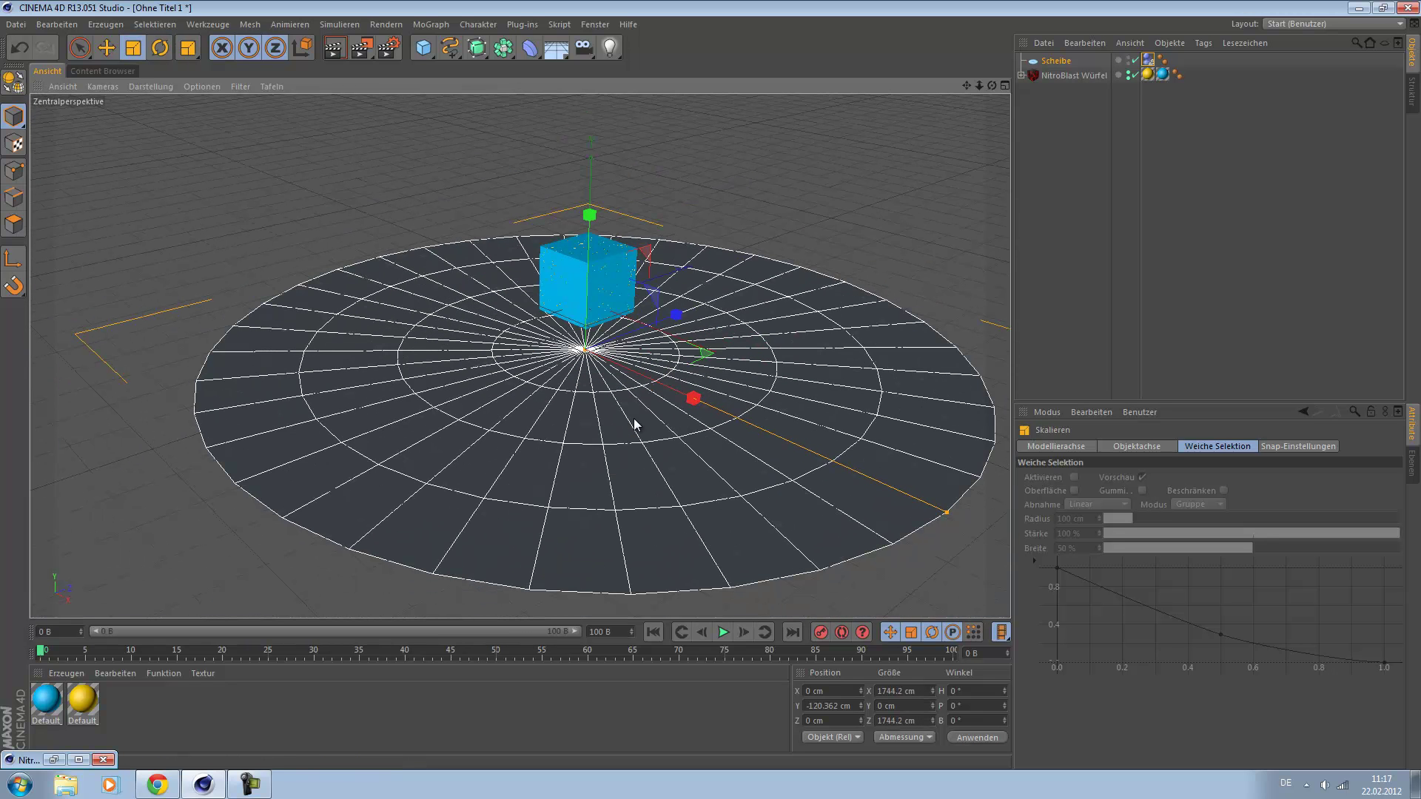
Step: Recolour the Default_OUT material to a neutral grey with RGB 171, 171, 171
{"action": "left_click", "coordinate": [46, 699]}
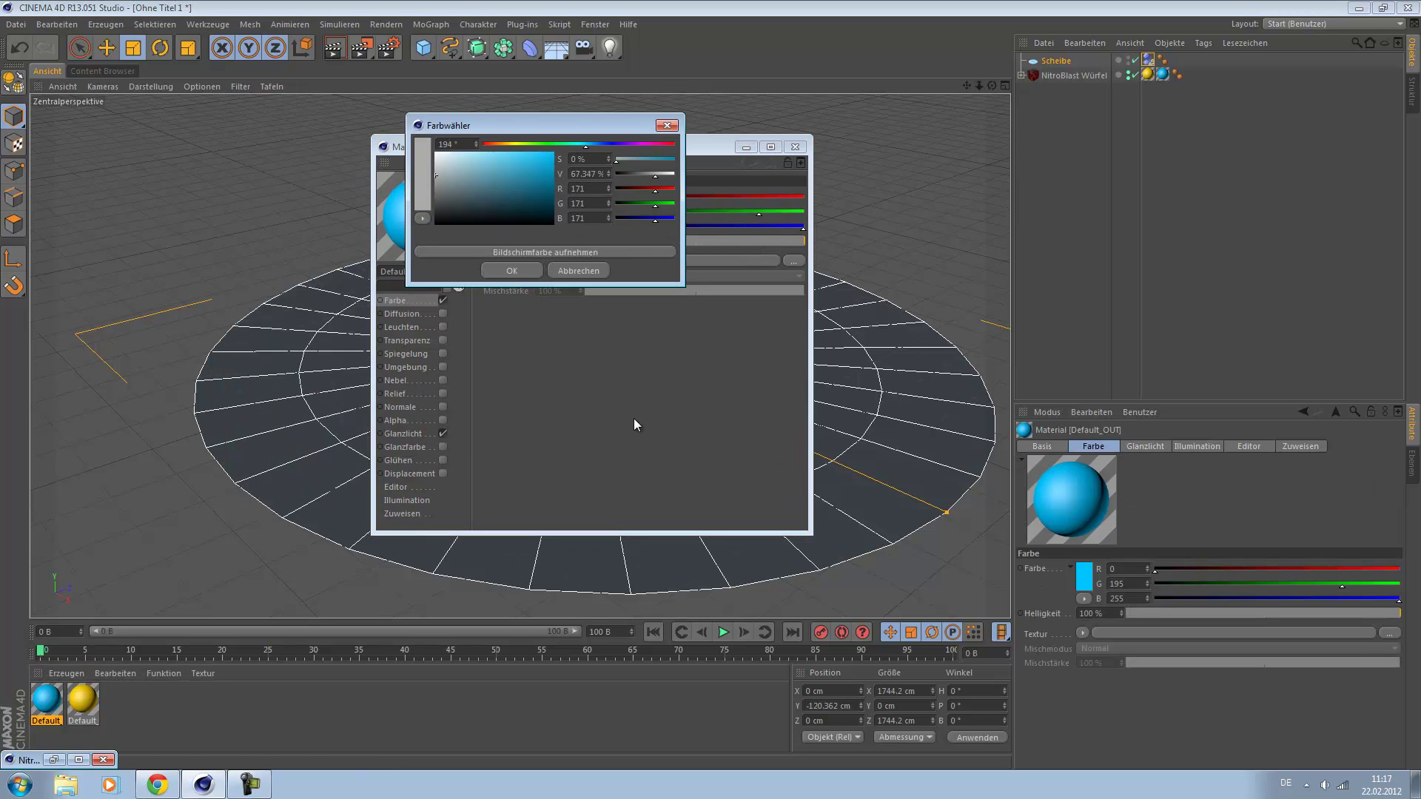
{"action": "left_click_drag", "start_coordinate": [435, 173], "coordinate": [435, 175]}
{"action": "left_click", "coordinate": [512, 270]}
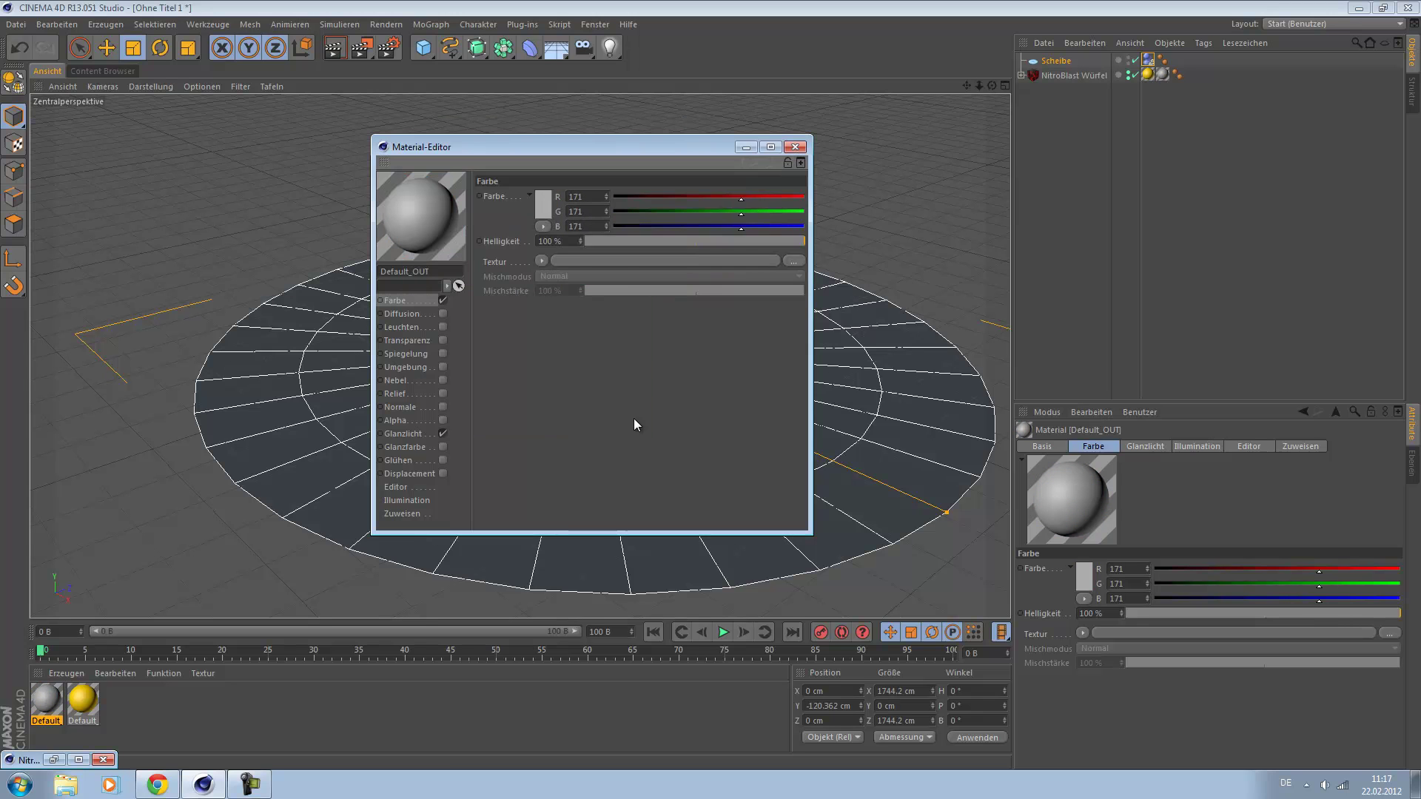
{"action": "left_click", "coordinate": [404, 433]}
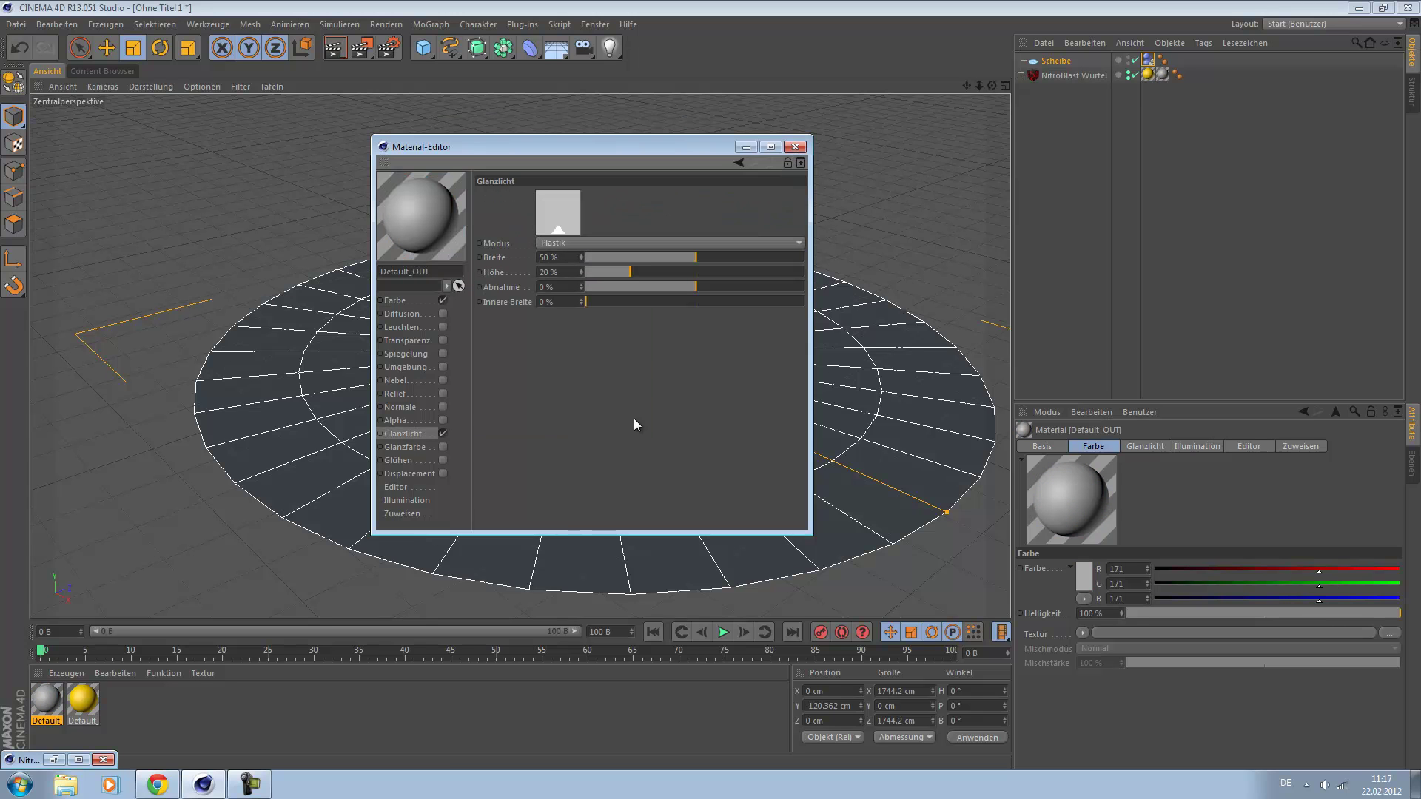
{"action": "left_click", "coordinate": [795, 147]}
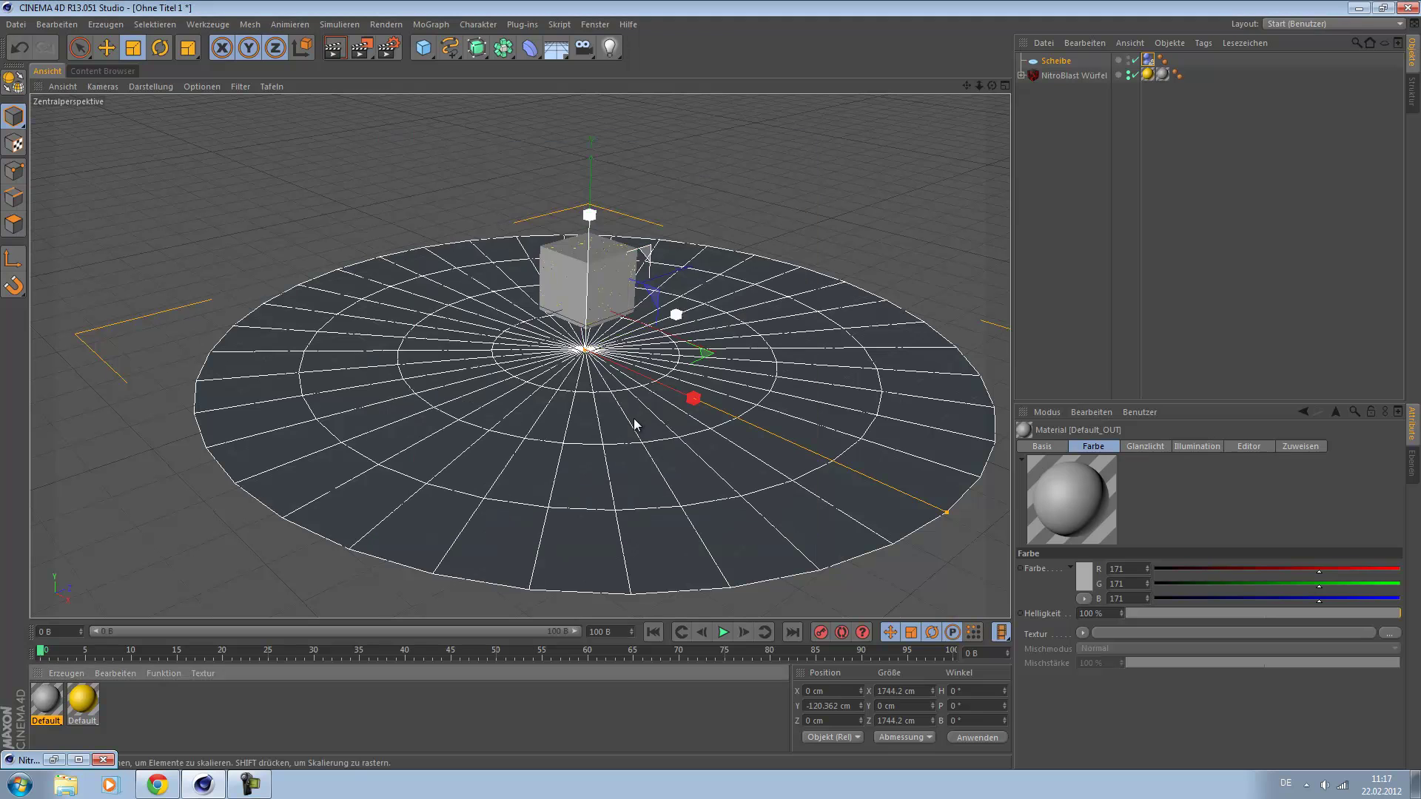
Step: Recolour the yellow Default_IN material to a light neutral grey with RGB 189, 189, 189
{"action": "double_click", "coordinate": [82, 699]}
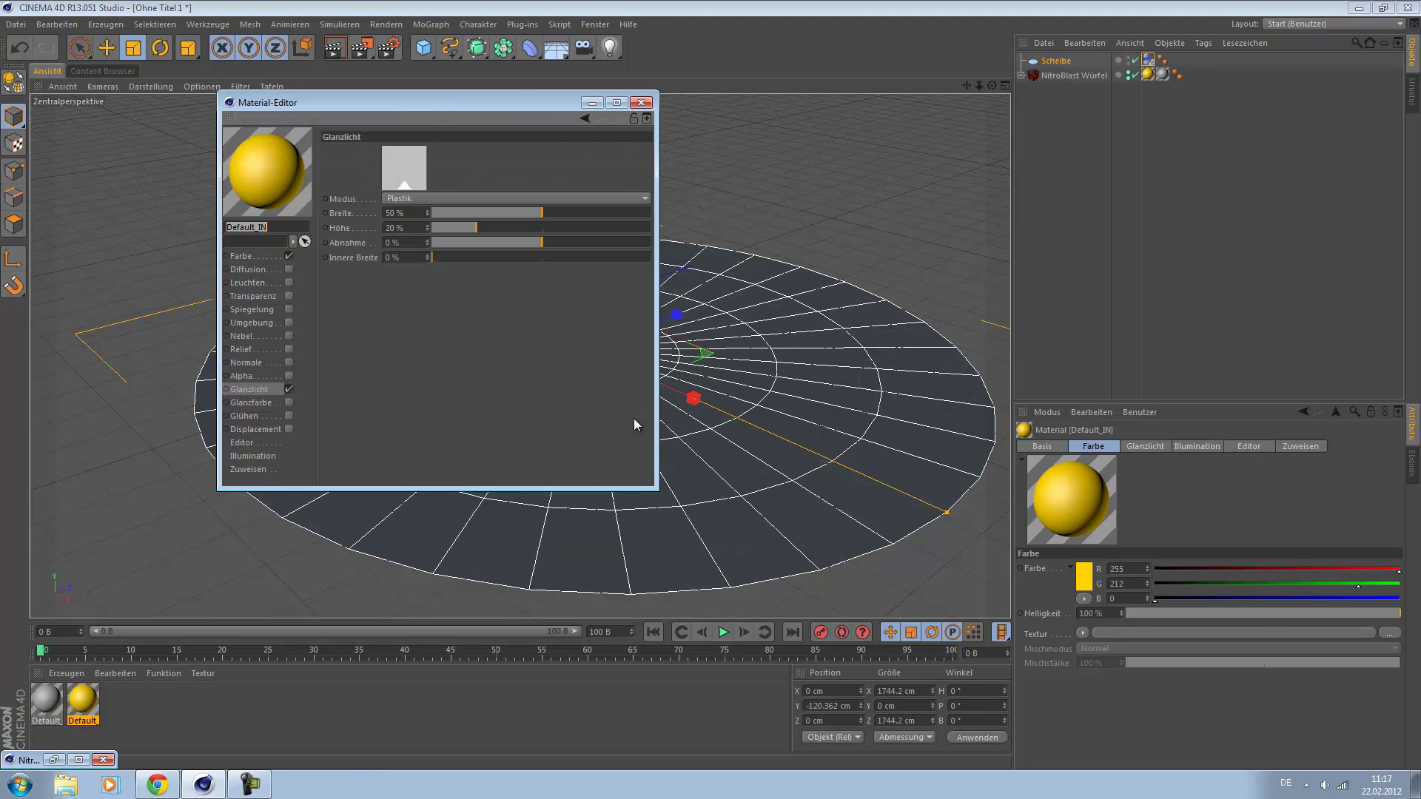
{"action": "left_click", "coordinate": [242, 256]}
{"action": "left_click", "coordinate": [389, 161]}
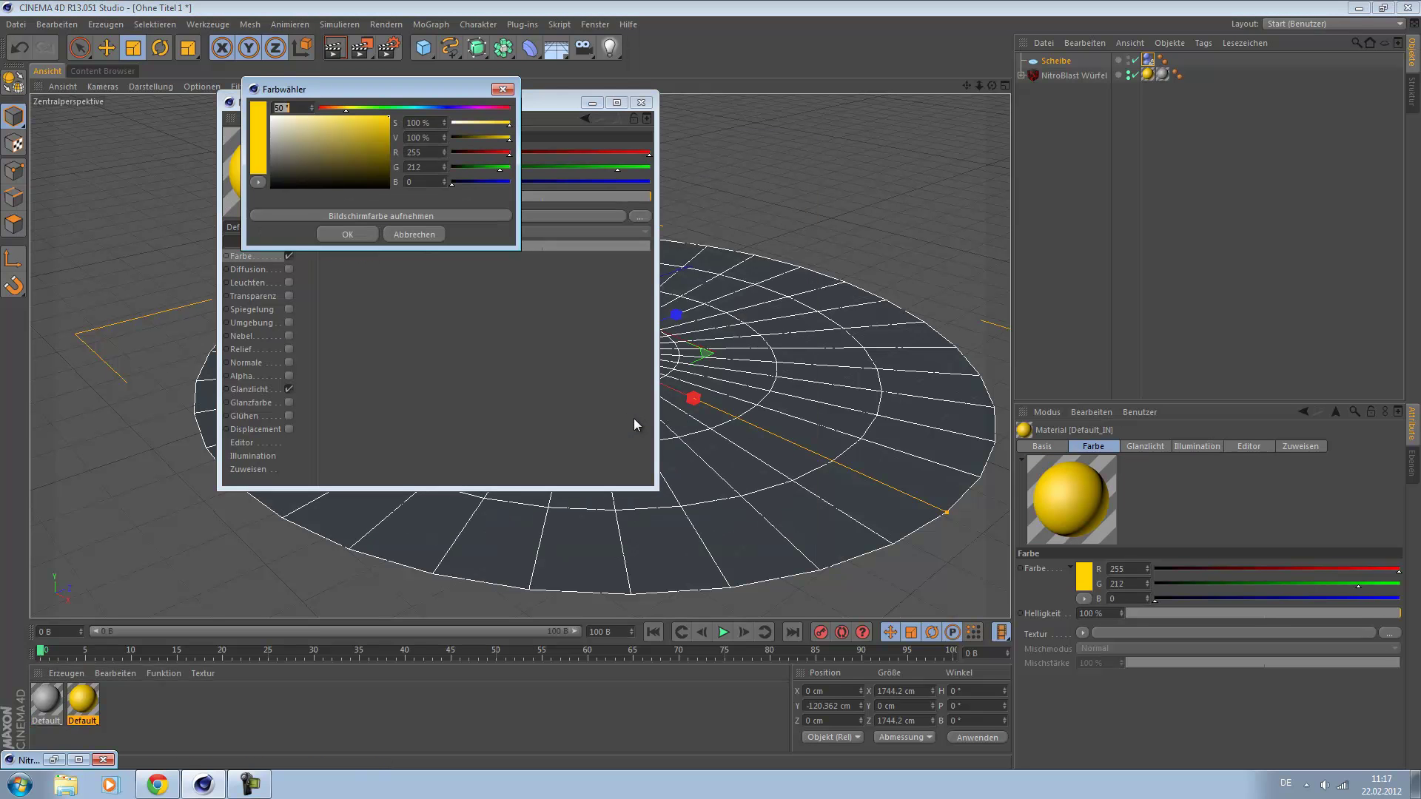
{"action": "left_click", "coordinate": [380, 217]}
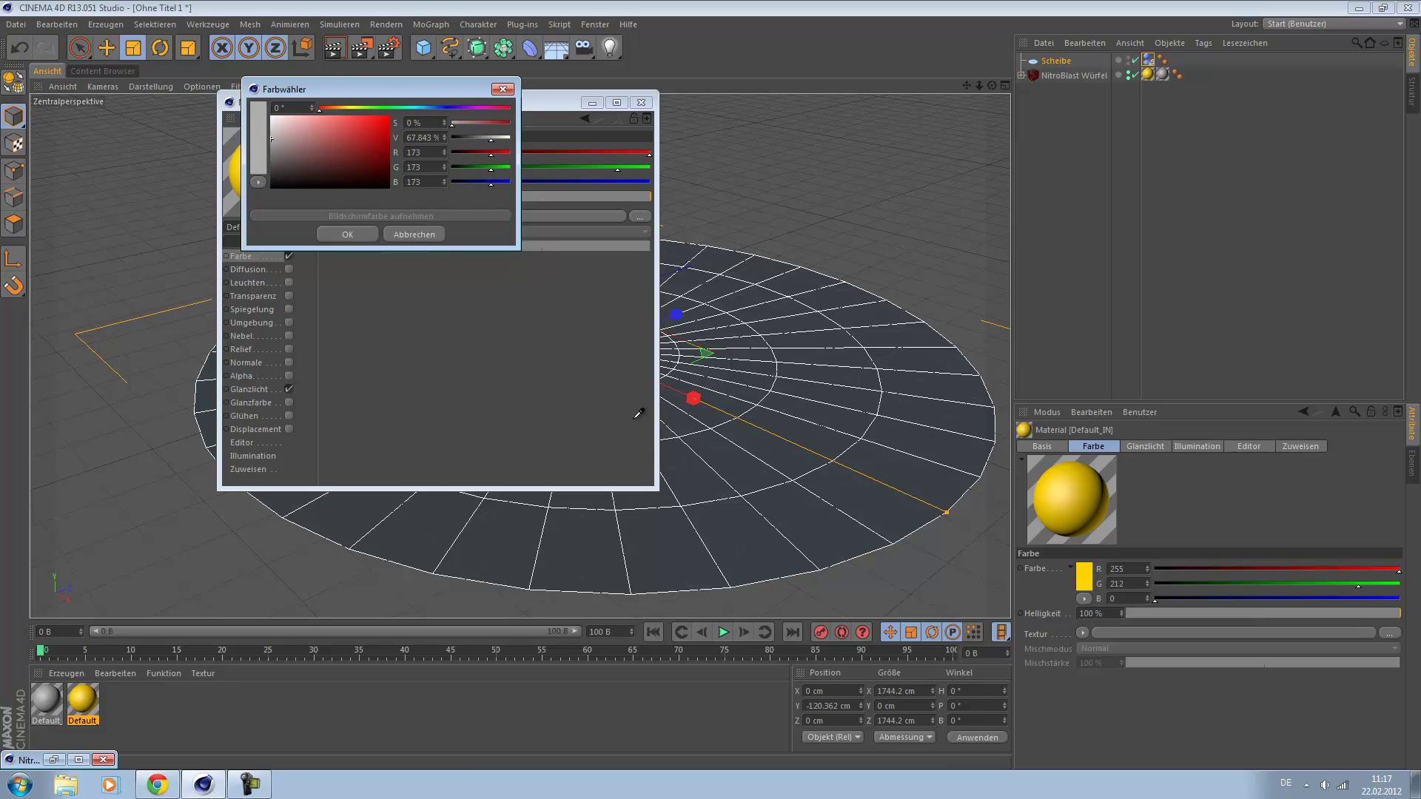
{"action": "left_click", "coordinate": [635, 424]}
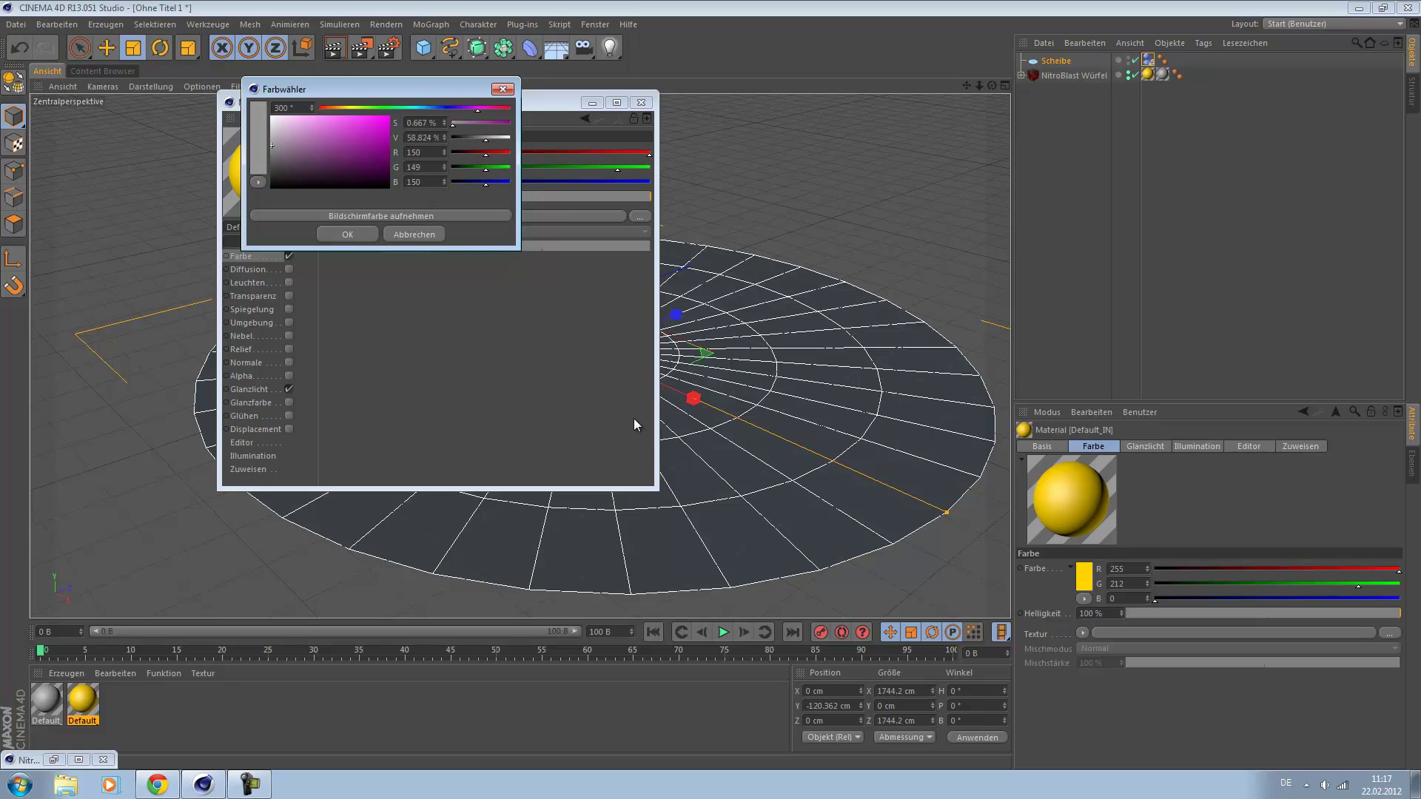
{"action": "key", "text": "Return"}
{"action": "left_click", "coordinate": [389, 160]}
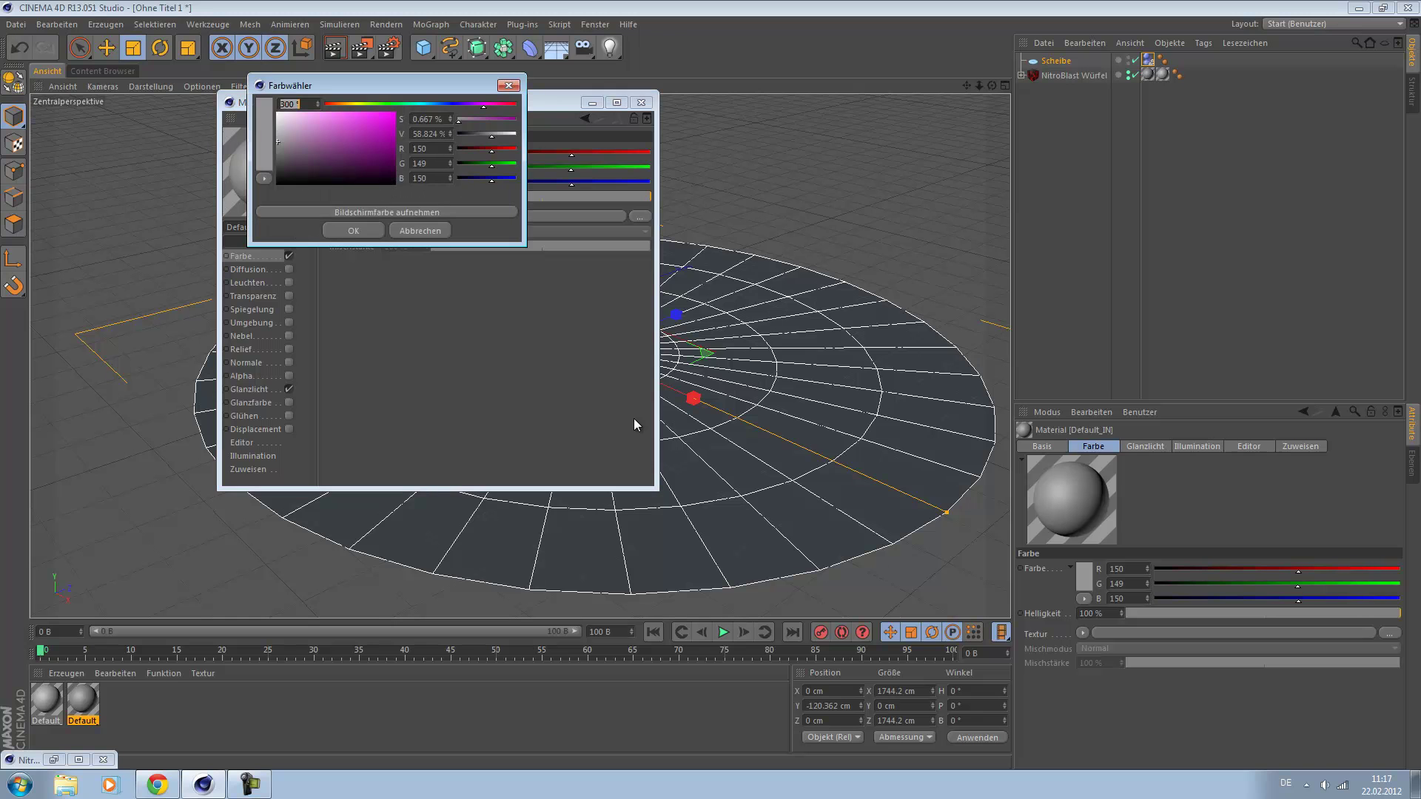
{"action": "left_click_drag", "start_coordinate": [278, 141], "coordinate": [277, 131]}
{"action": "left_click", "coordinate": [354, 231]}
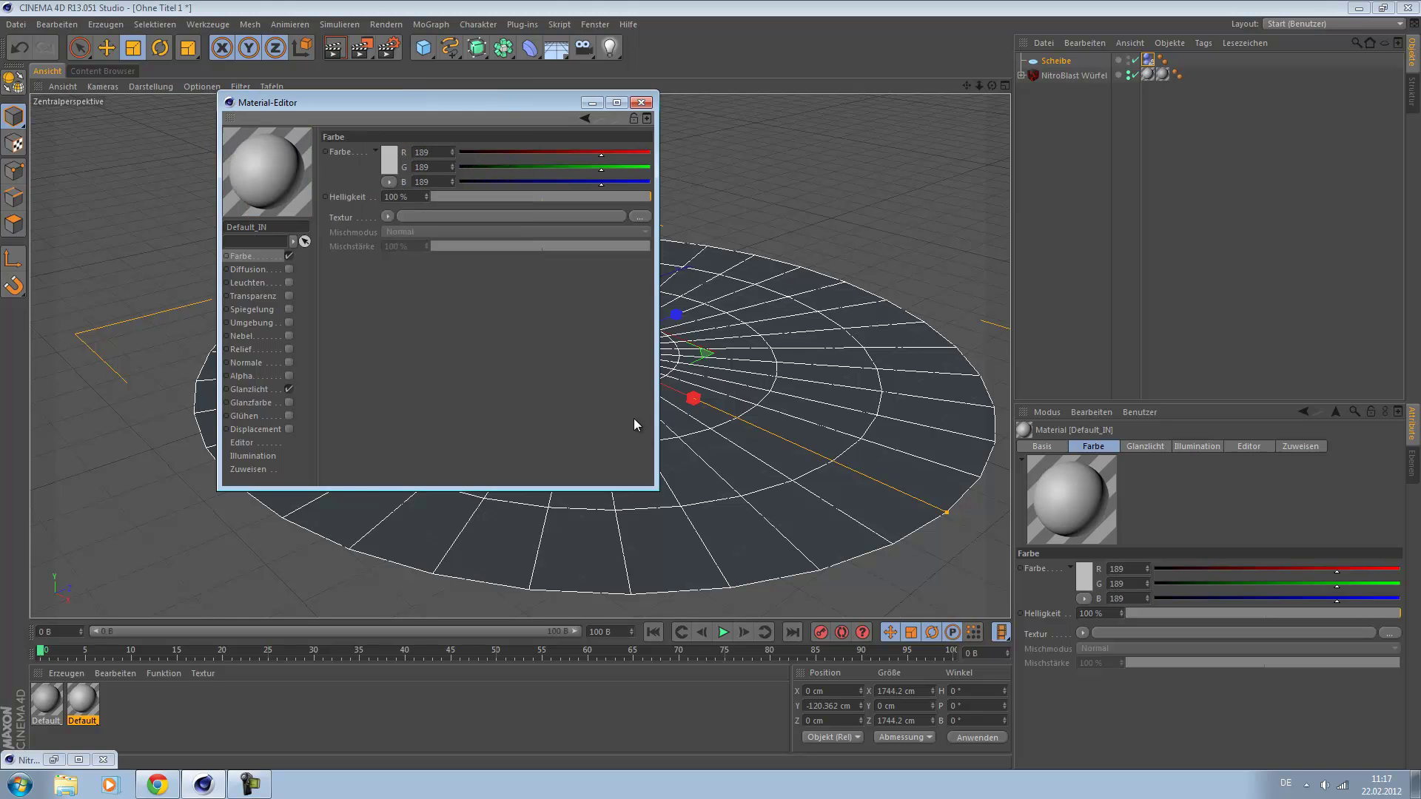
{"action": "left_click", "coordinate": [641, 102]}
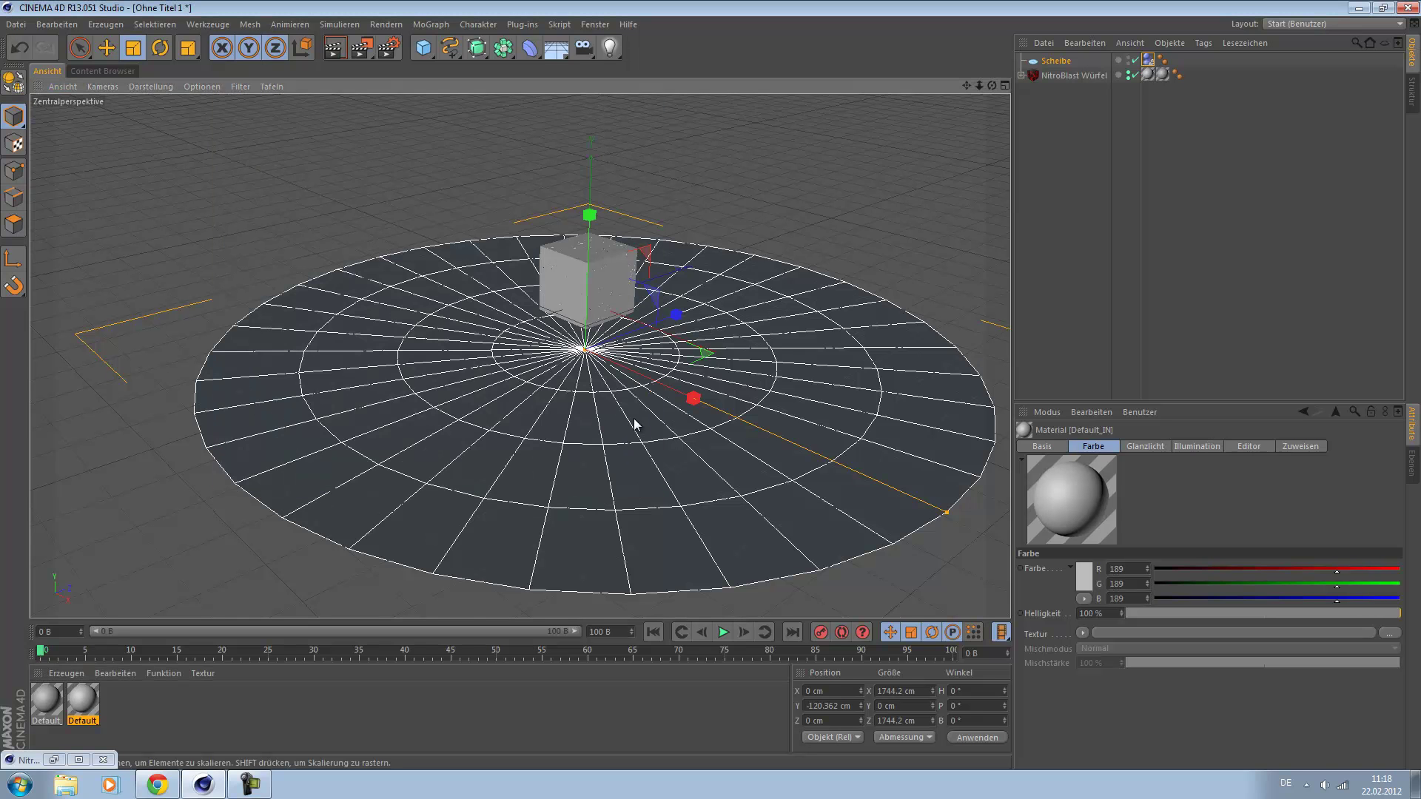
Step: Create a new pure white material with RGB 255, 255, 255 and its Glanzlicht channel disabled
{"action": "scroll", "coordinate": [635, 424], "scroll_direction": "up", "scroll_amount": 3}
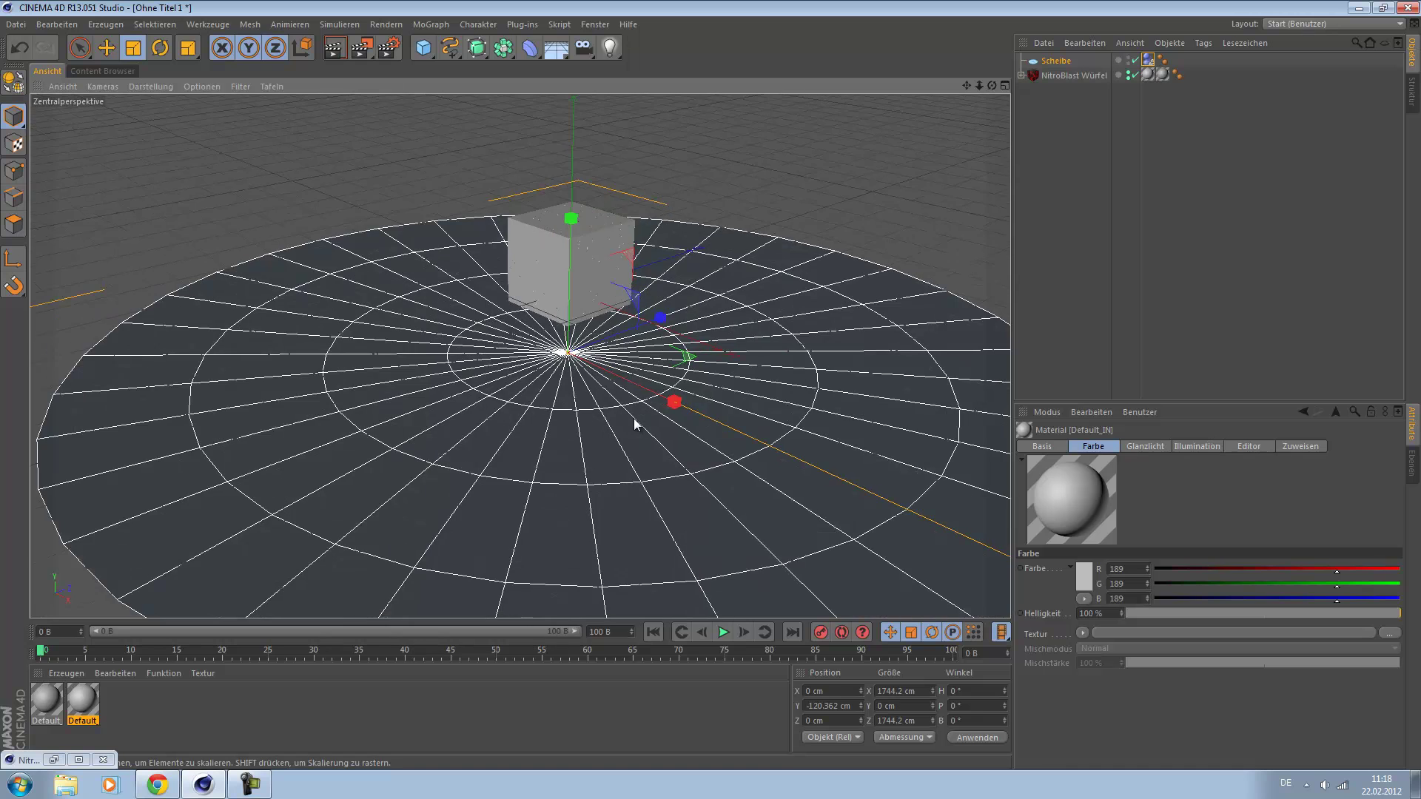
{"action": "scroll", "coordinate": [634, 424], "scroll_direction": "down", "scroll_amount": 5}
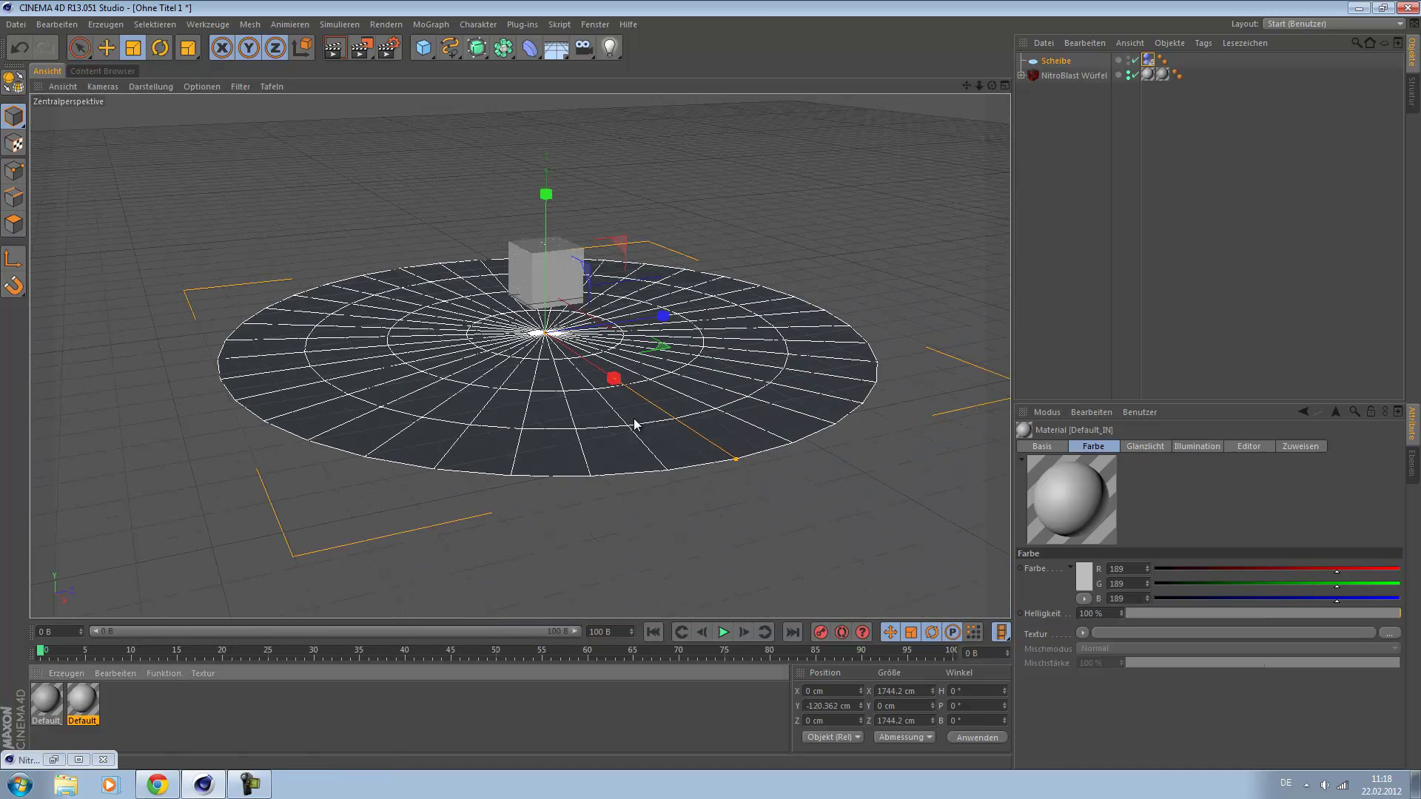
{"action": "key", "text": "ctrl+n"}
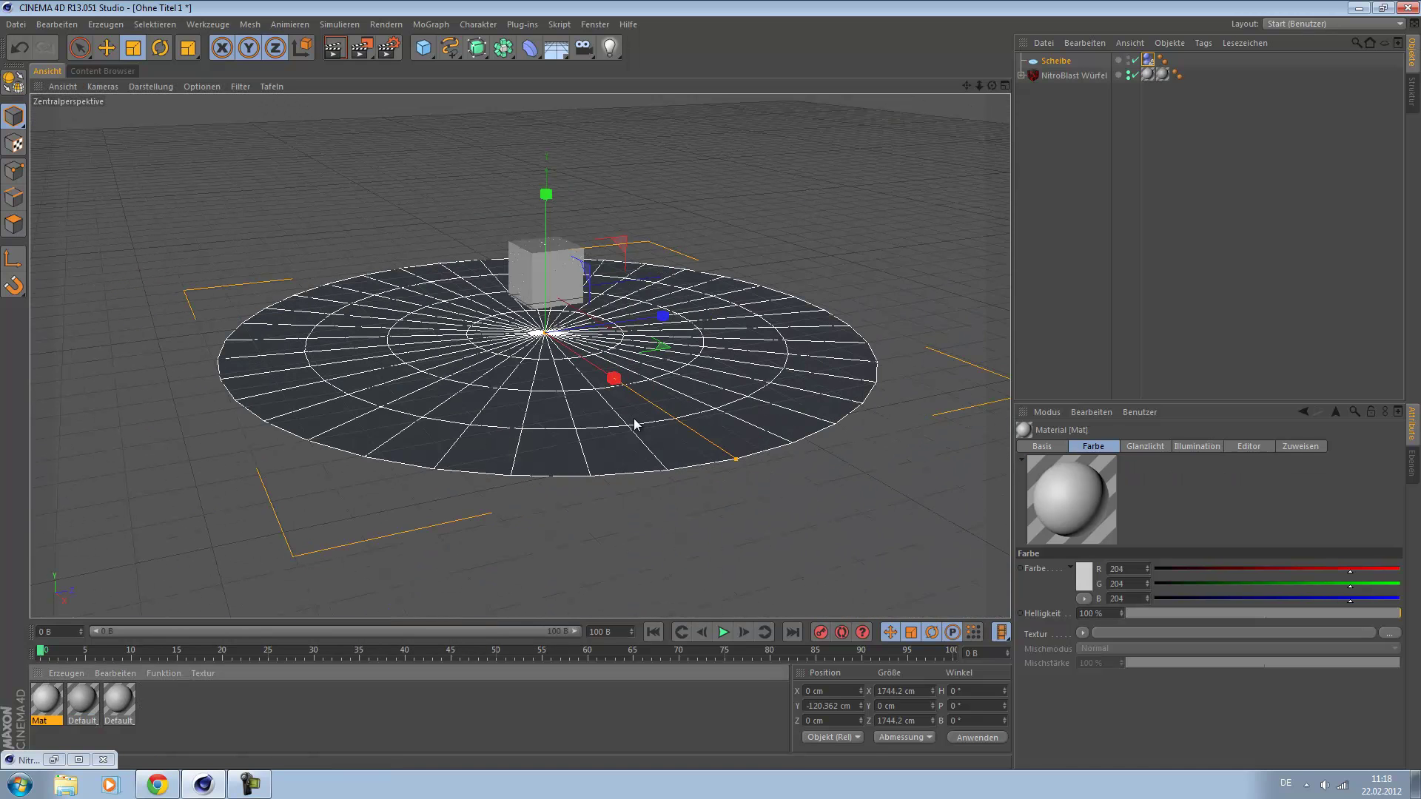
{"action": "key", "text": "Return"}
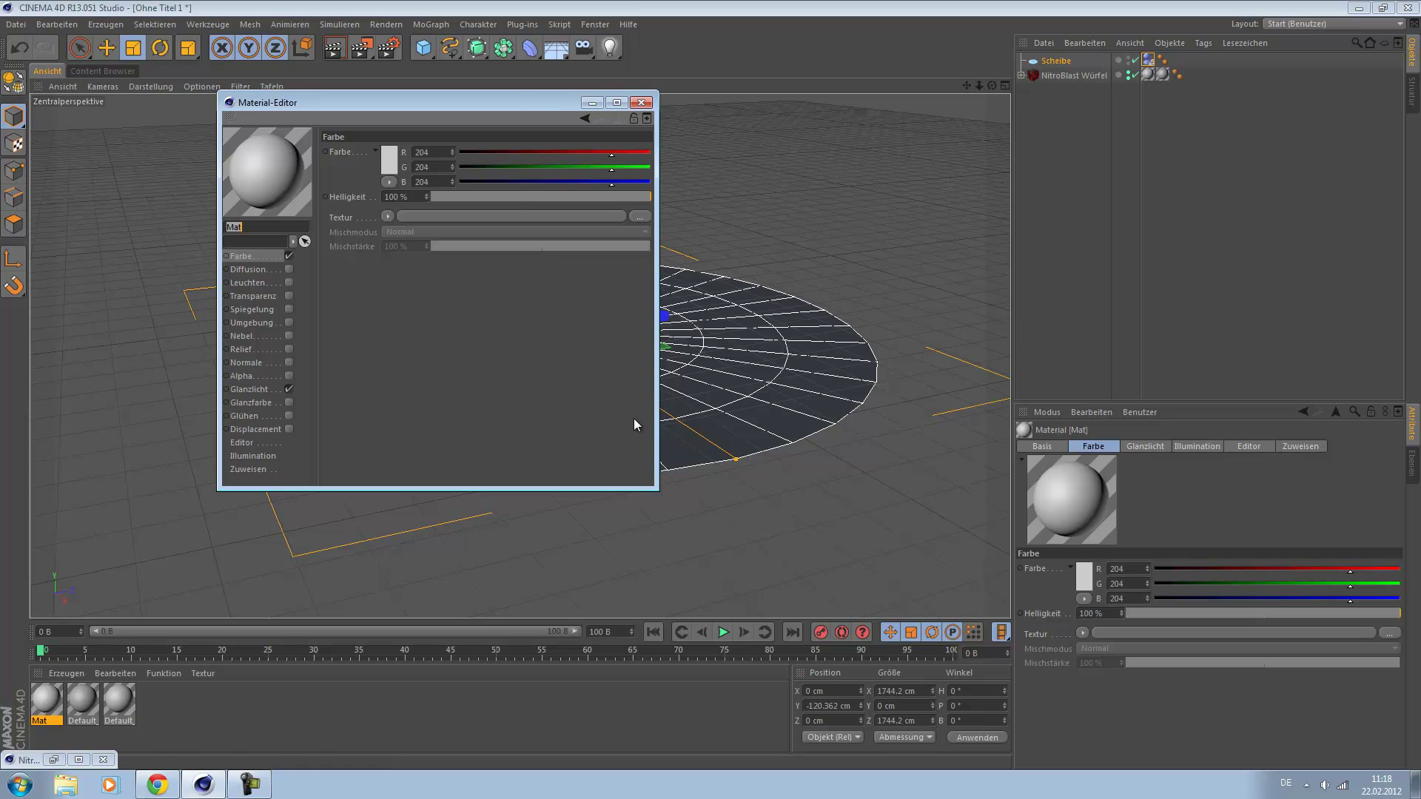
{"action": "left_click", "coordinate": [634, 425]}
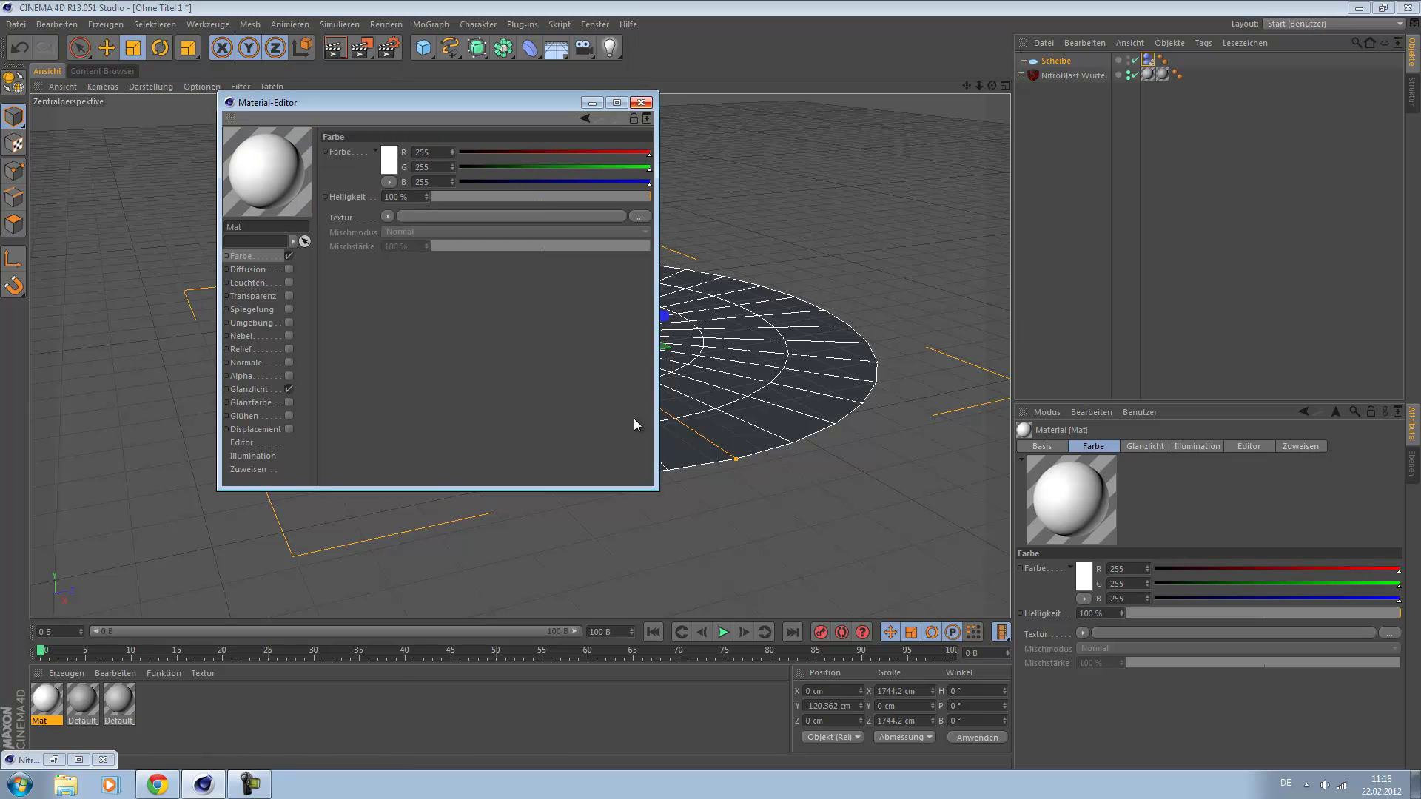
{"action": "key", "text": "Escape"}
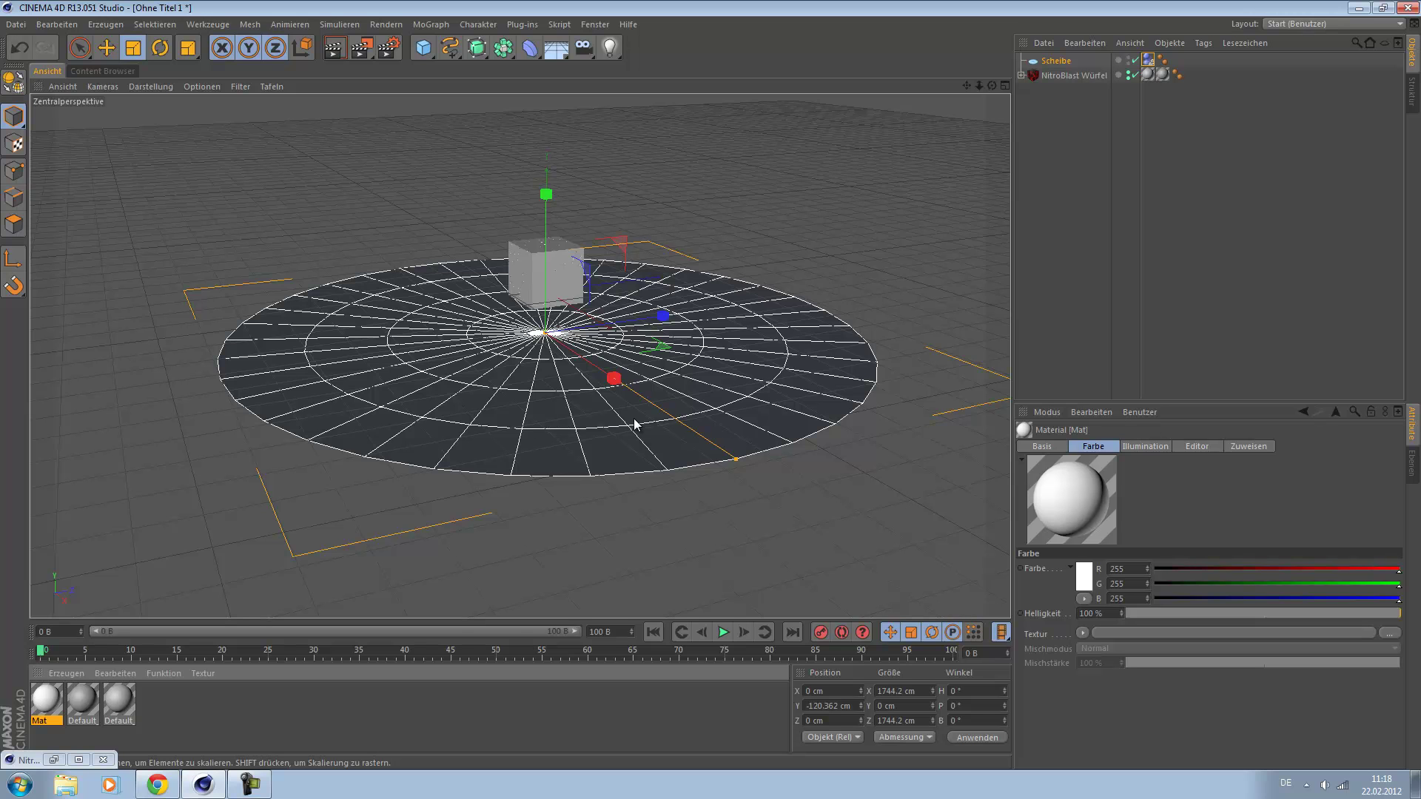
Step: Apply the white material Mat to the disc and deselect all objects
{"action": "scroll", "coordinate": [635, 424], "scroll_direction": "up", "scroll_amount": 3}
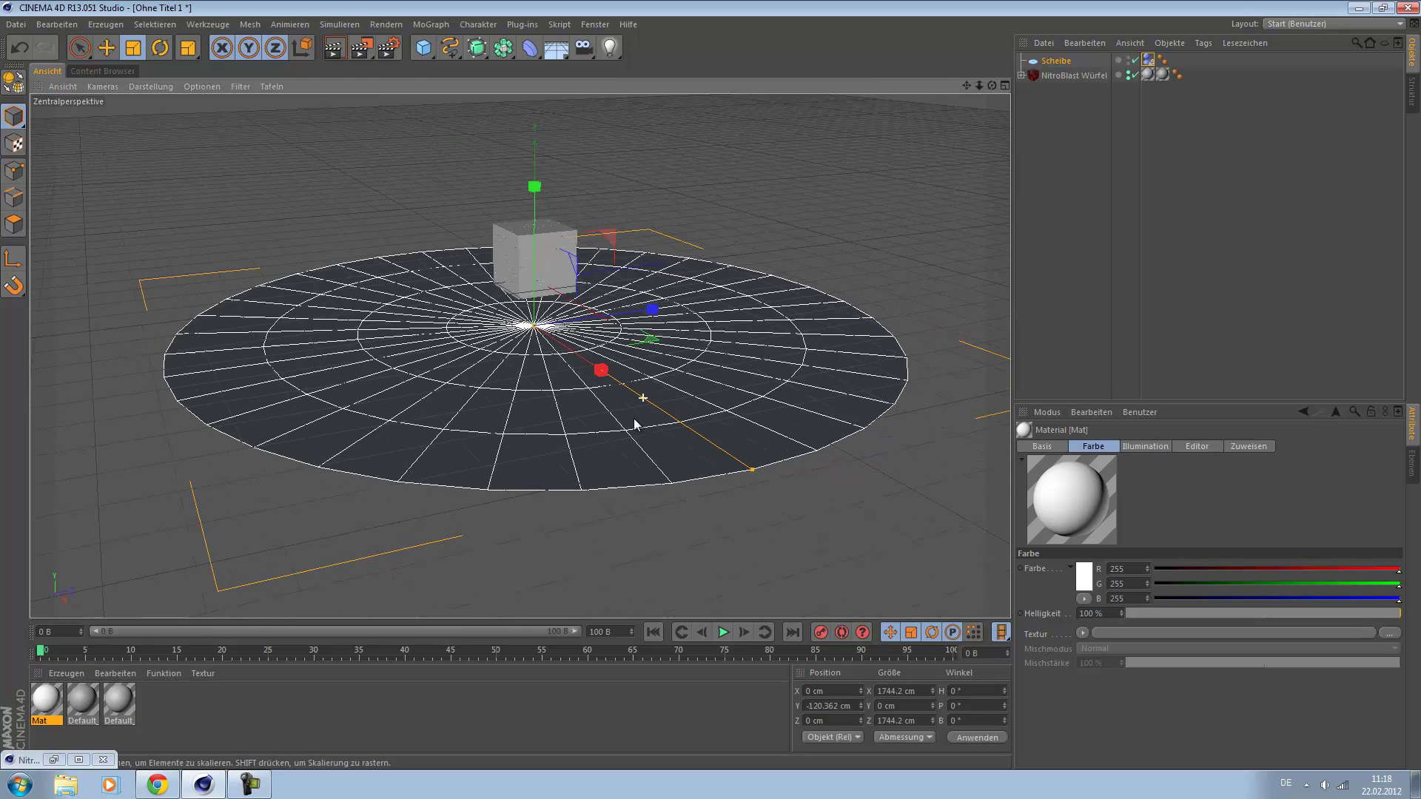
{"action": "left_click_drag", "start_coordinate": [47, 699], "coordinate": [635, 424]}
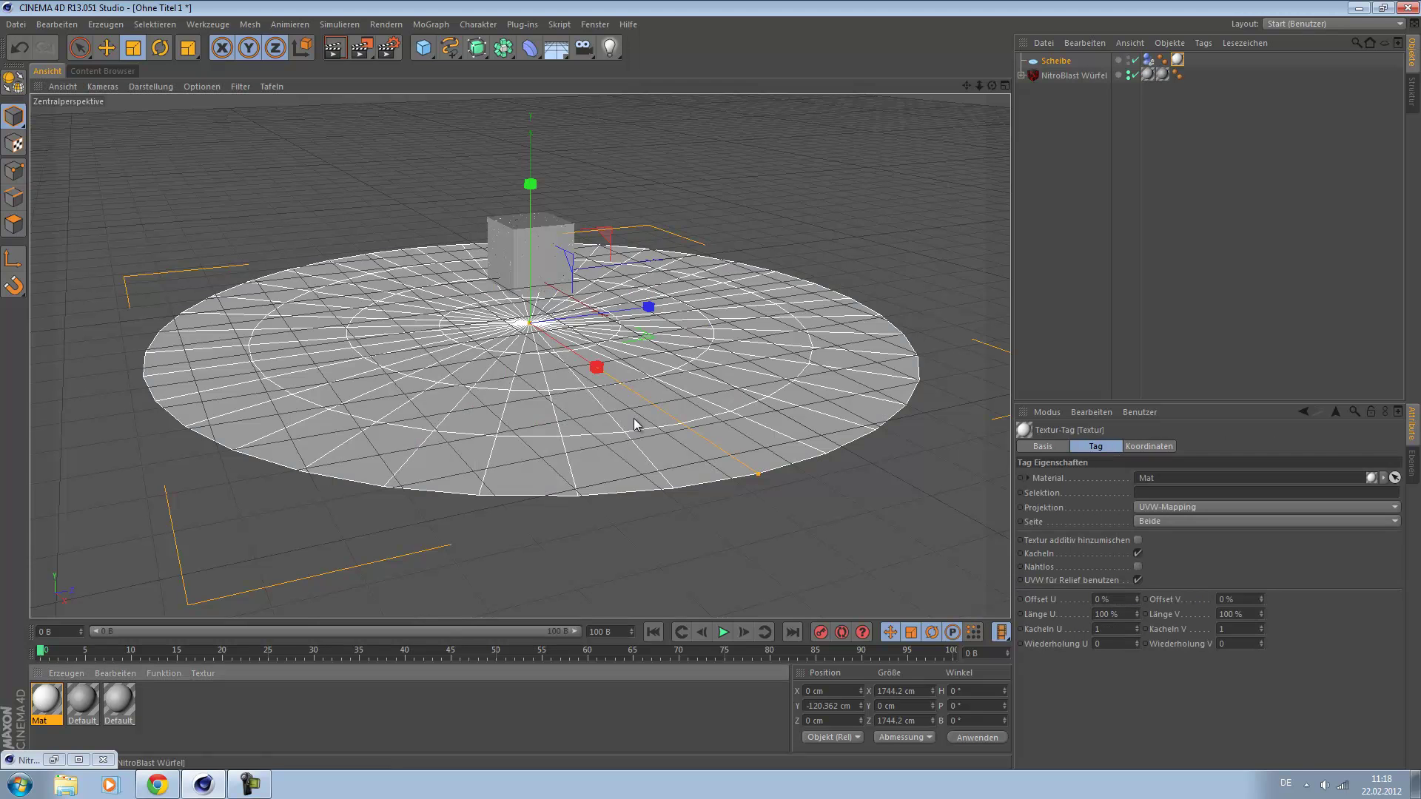
{"action": "scroll", "coordinate": [635, 425], "scroll_direction": "up", "scroll_amount": 2}
{"action": "key", "text": "ctrl+shift+a"}
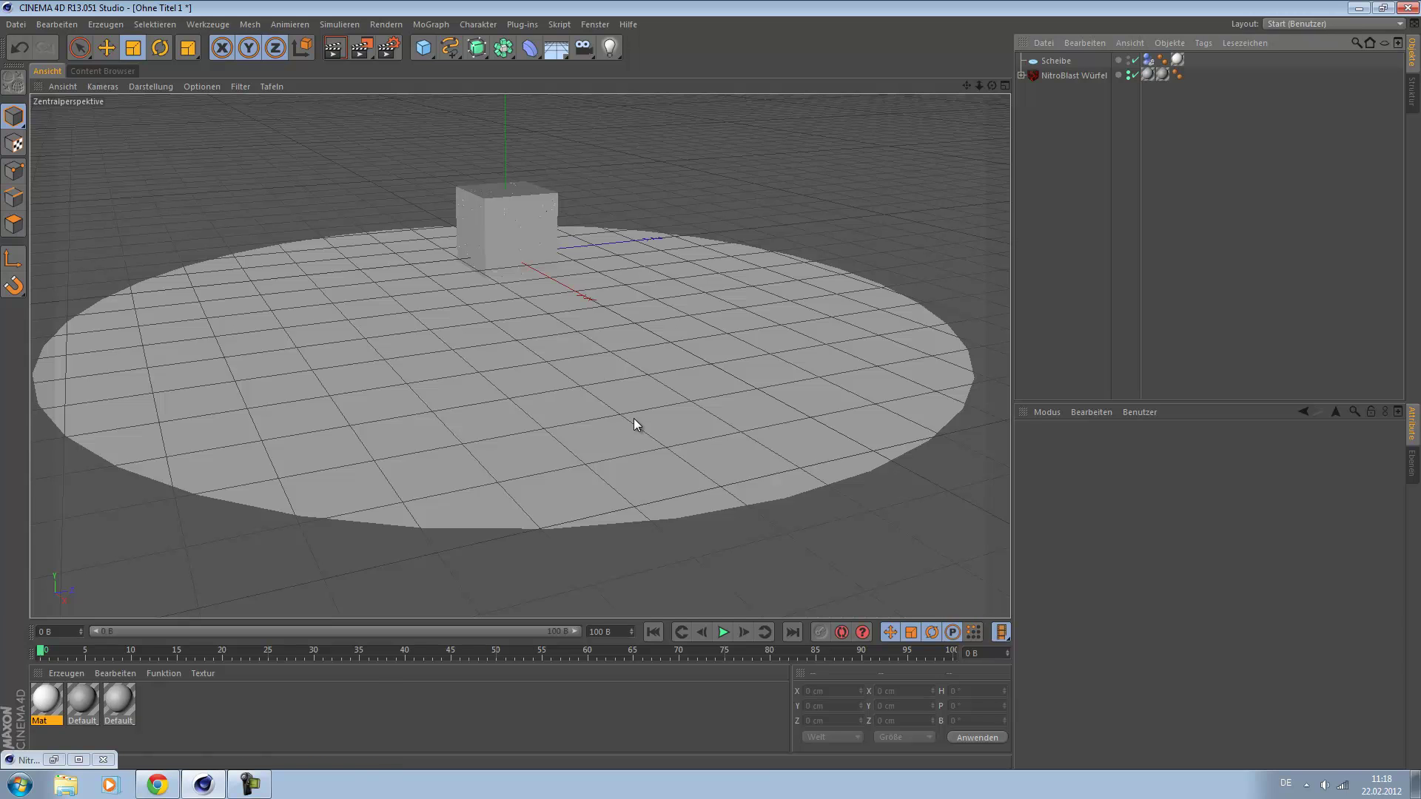
Step: Darken the Default_OUT material's colour to RGB 101, 101, 101
{"action": "double_click", "coordinate": [83, 700]}
{"action": "left_click", "coordinate": [251, 256]}
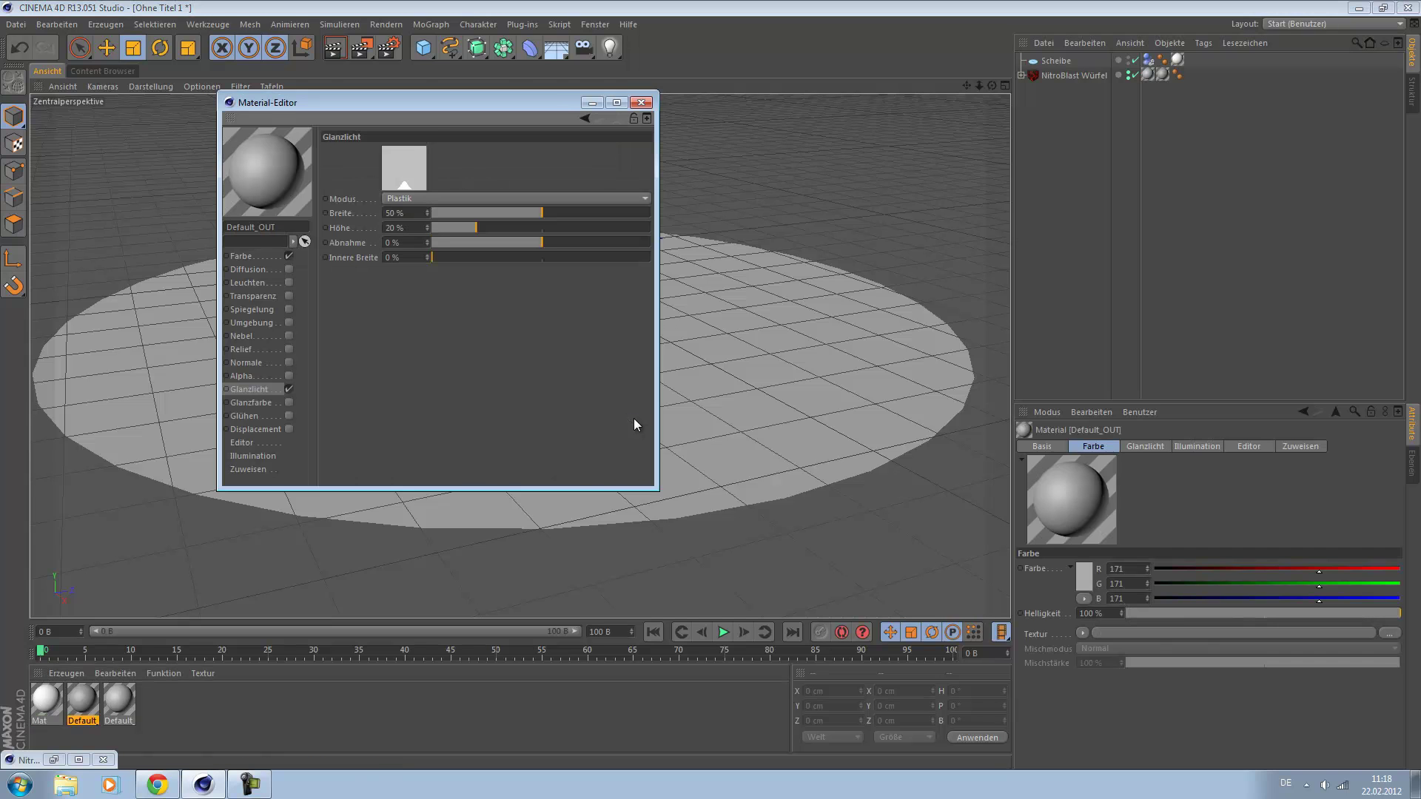
{"action": "left_click", "coordinate": [389, 160]}
{"action": "left_click_drag", "start_coordinate": [504, 130], "coordinate": [488, 130]}
{"action": "left_click", "coordinate": [360, 227]}
{"action": "left_click", "coordinate": [641, 103]}
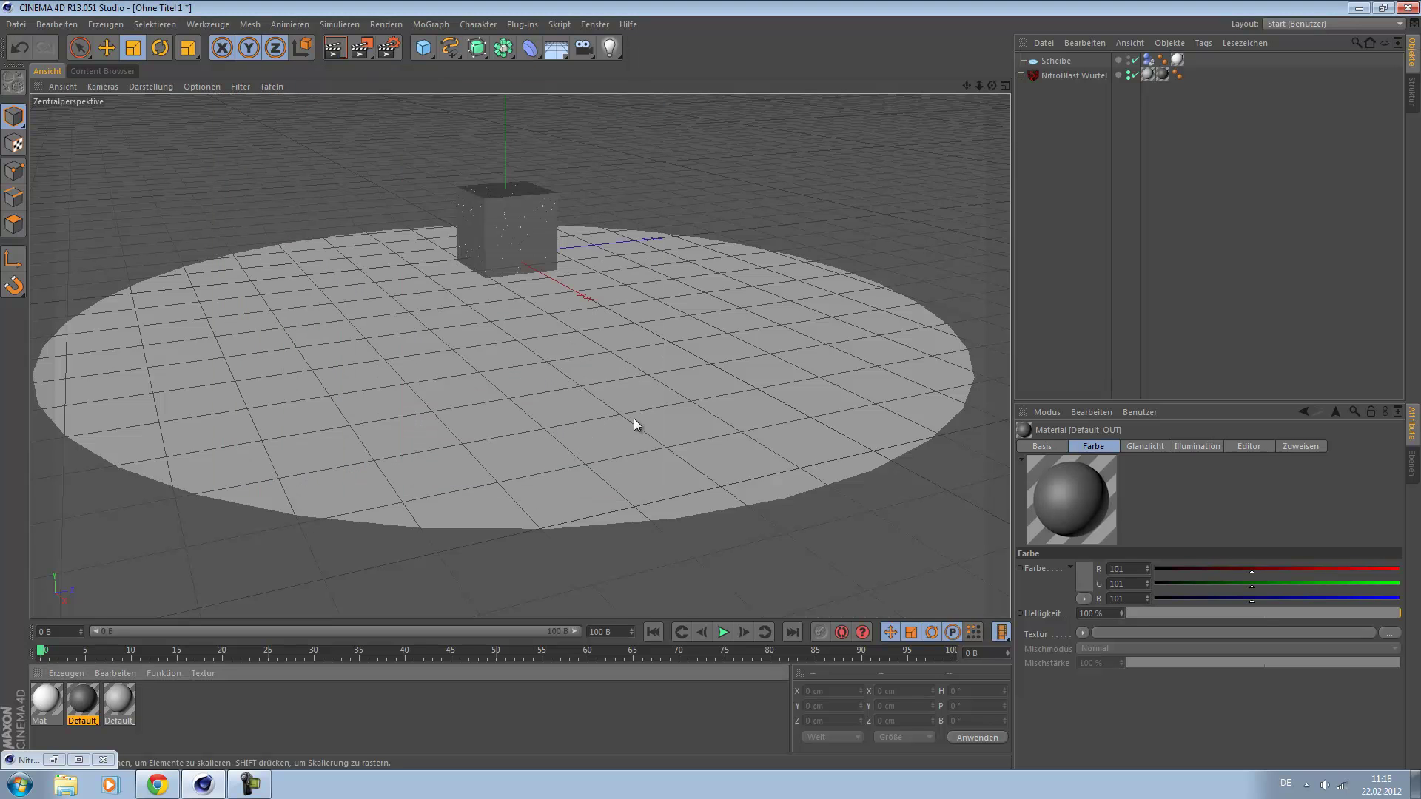
Step: Darken the Default_IN material's colour to RGB 93, 93, 93
{"action": "left_click", "coordinate": [119, 699]}
{"action": "double_click", "coordinate": [119, 699]}
{"action": "left_click", "coordinate": [390, 160]}
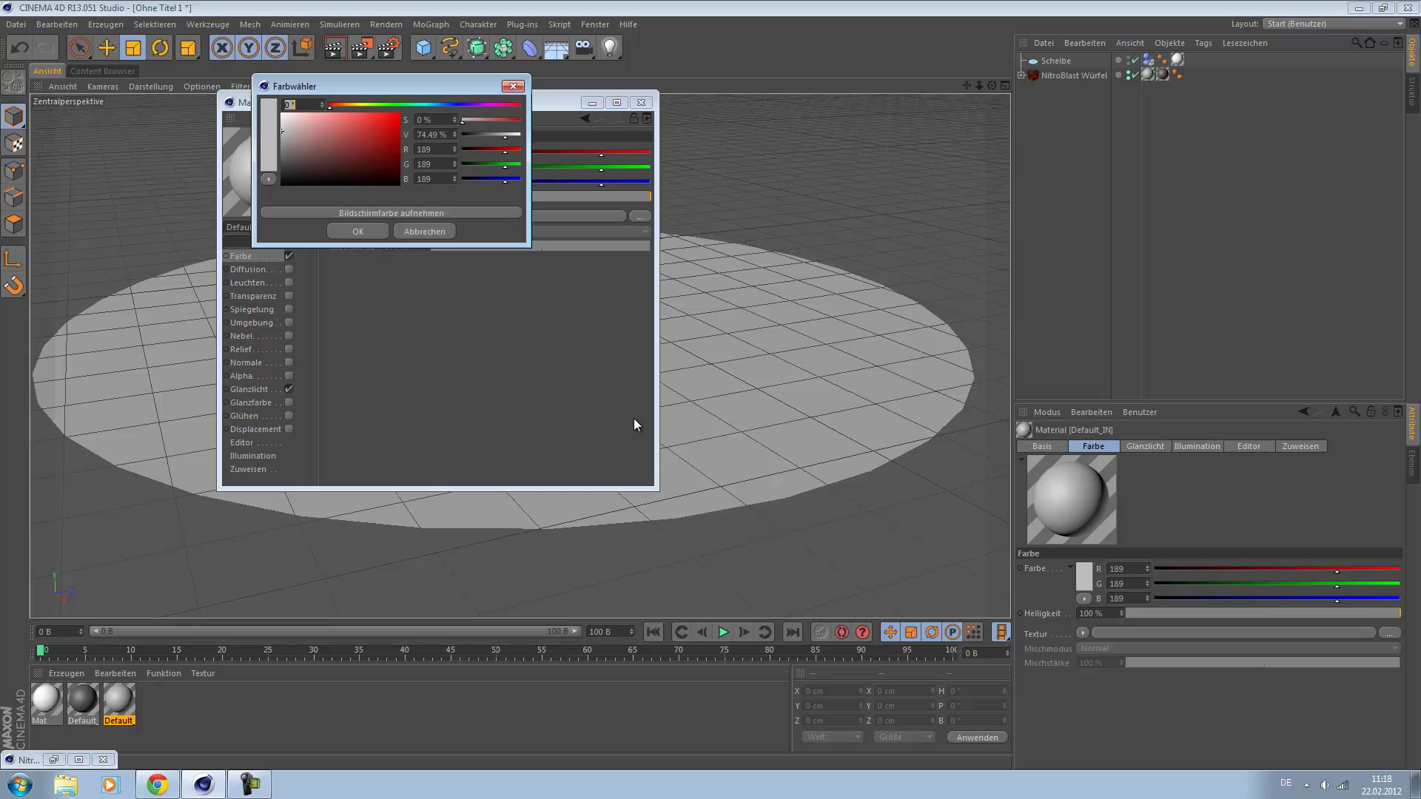
{"action": "left_click_drag", "start_coordinate": [504, 135], "coordinate": [484, 135]}
{"action": "left_click", "coordinate": [359, 231]}
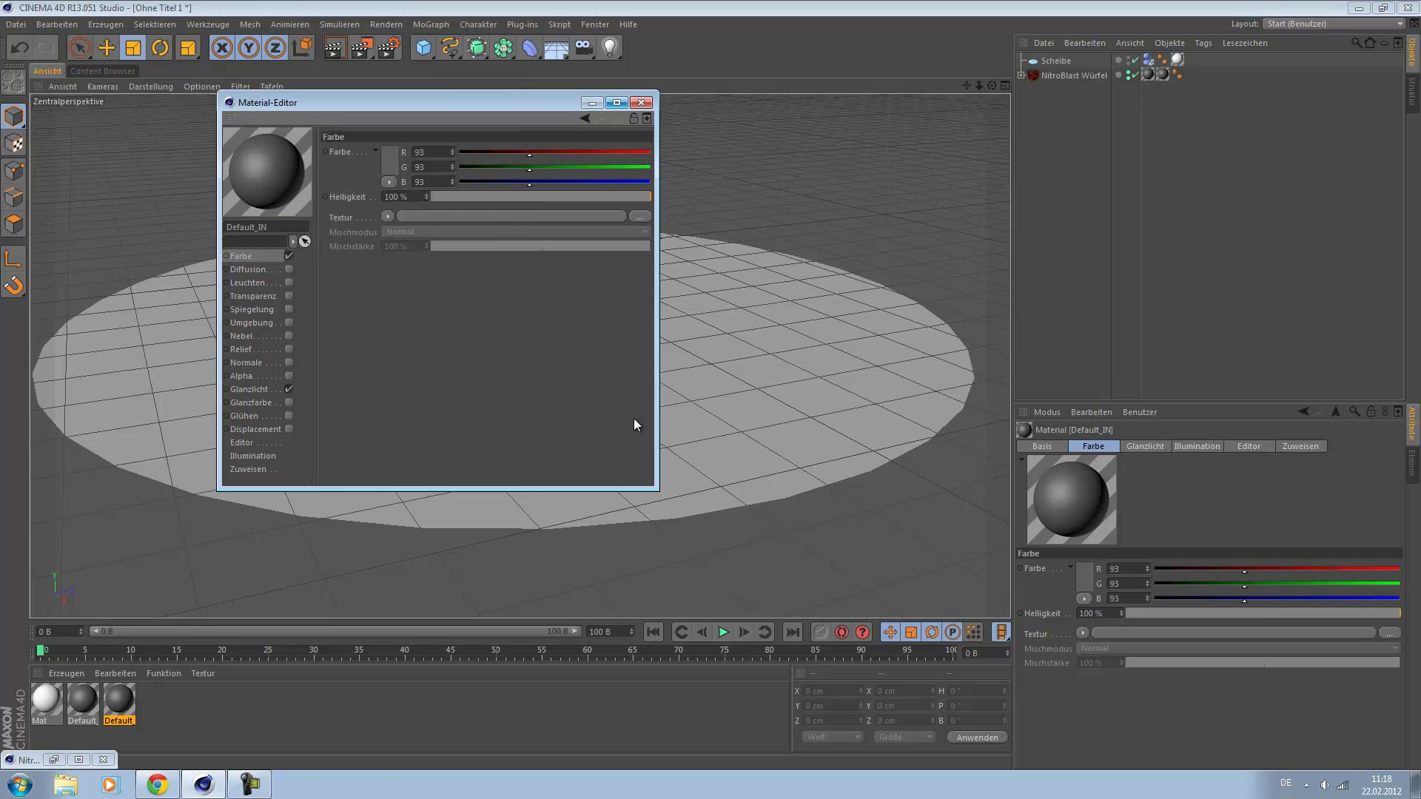
{"action": "left_click", "coordinate": [641, 103]}
Step: Open the render settings
{"action": "scroll", "coordinate": [531, 311], "scroll_direction": "up", "scroll_amount": 3}
{"action": "middle_click_drag", "start_coordinate": [531, 312], "coordinate": [496, 424], "text": "alt"}
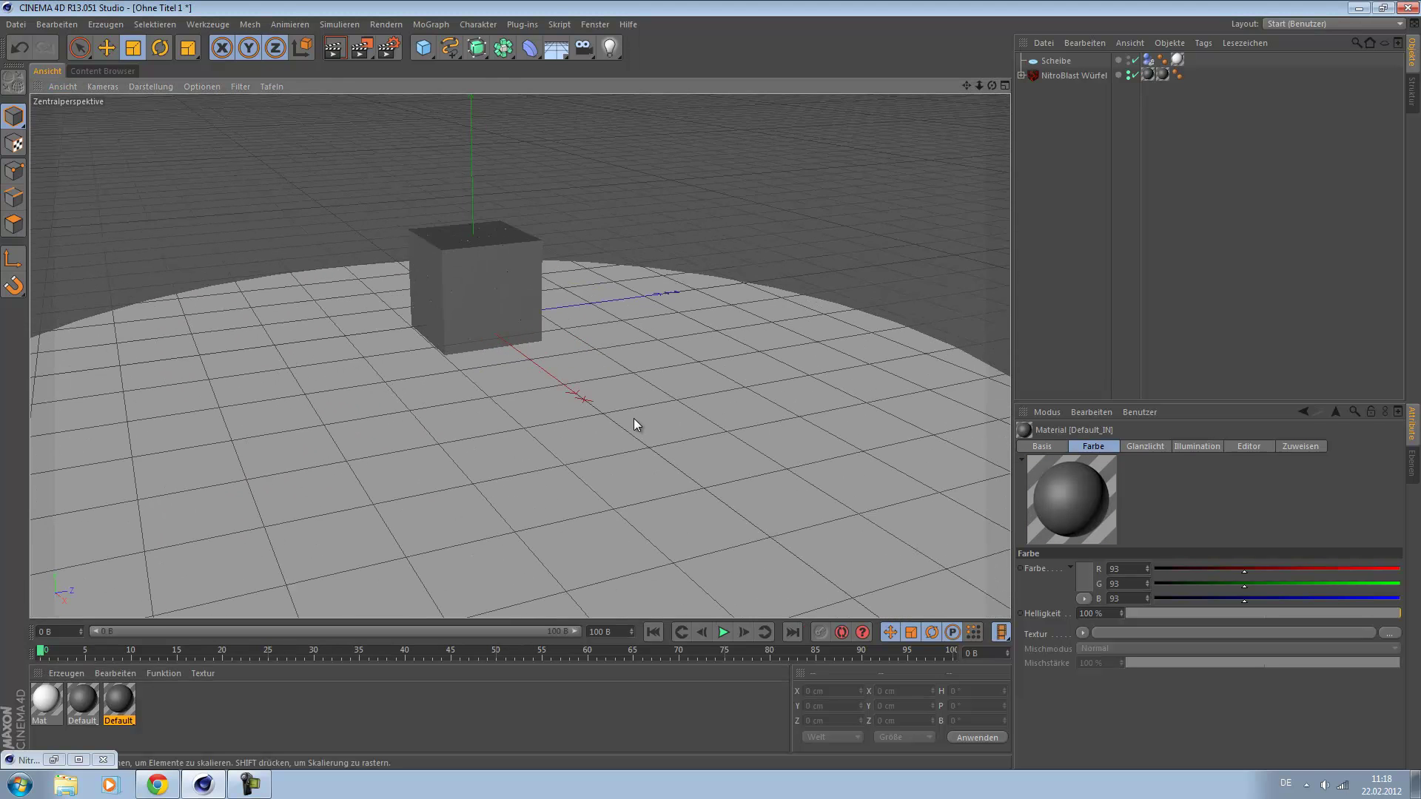
{"action": "mouse_move", "coordinate": [635, 419]}
{"action": "left_mouse_down", "text": "alt"}
{"action": "mouse_move", "coordinate": [531, 378]}
{"action": "mouse_move", "coordinate": [437, 370]}
{"action": "left_mouse_up", "text": "alt"}
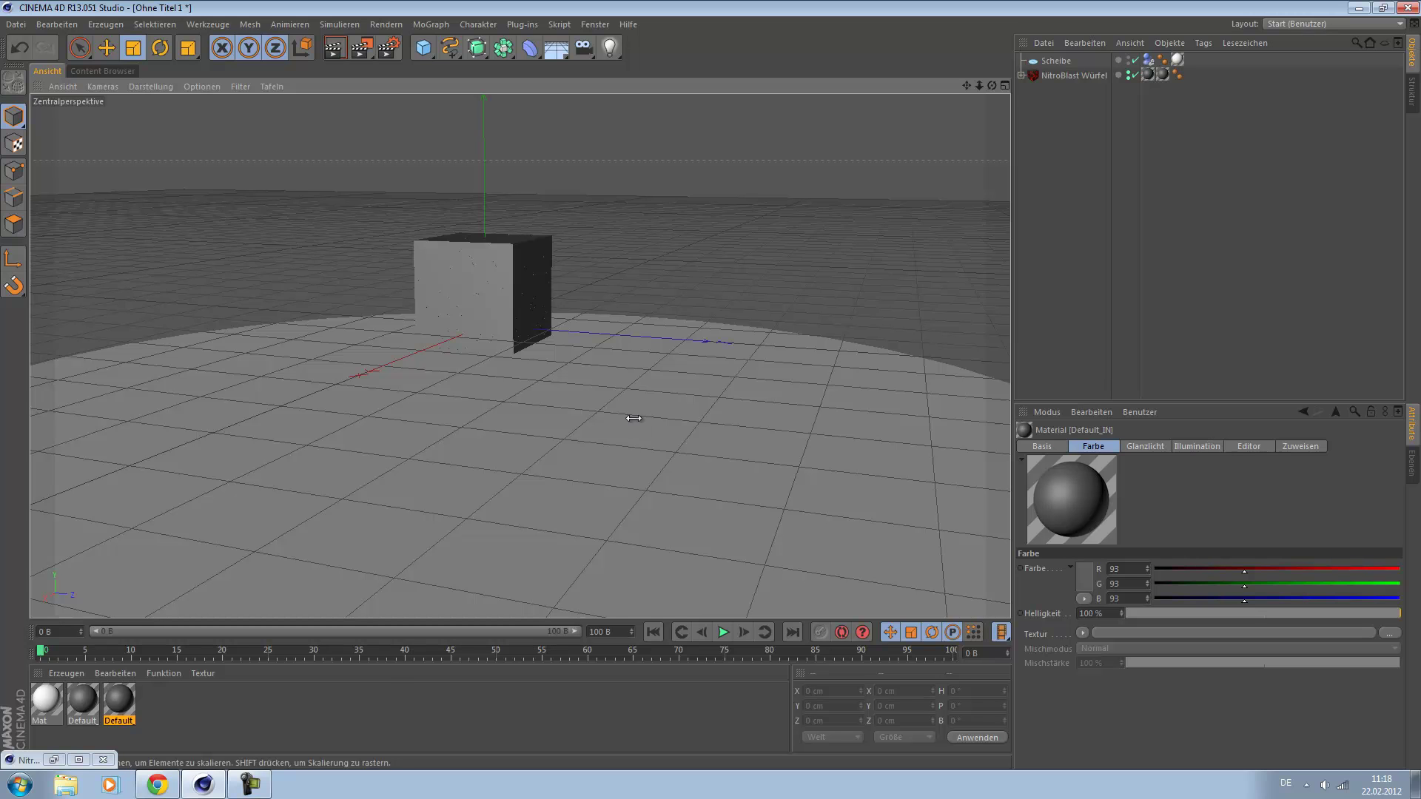
{"action": "key", "text": "ctrl+b"}
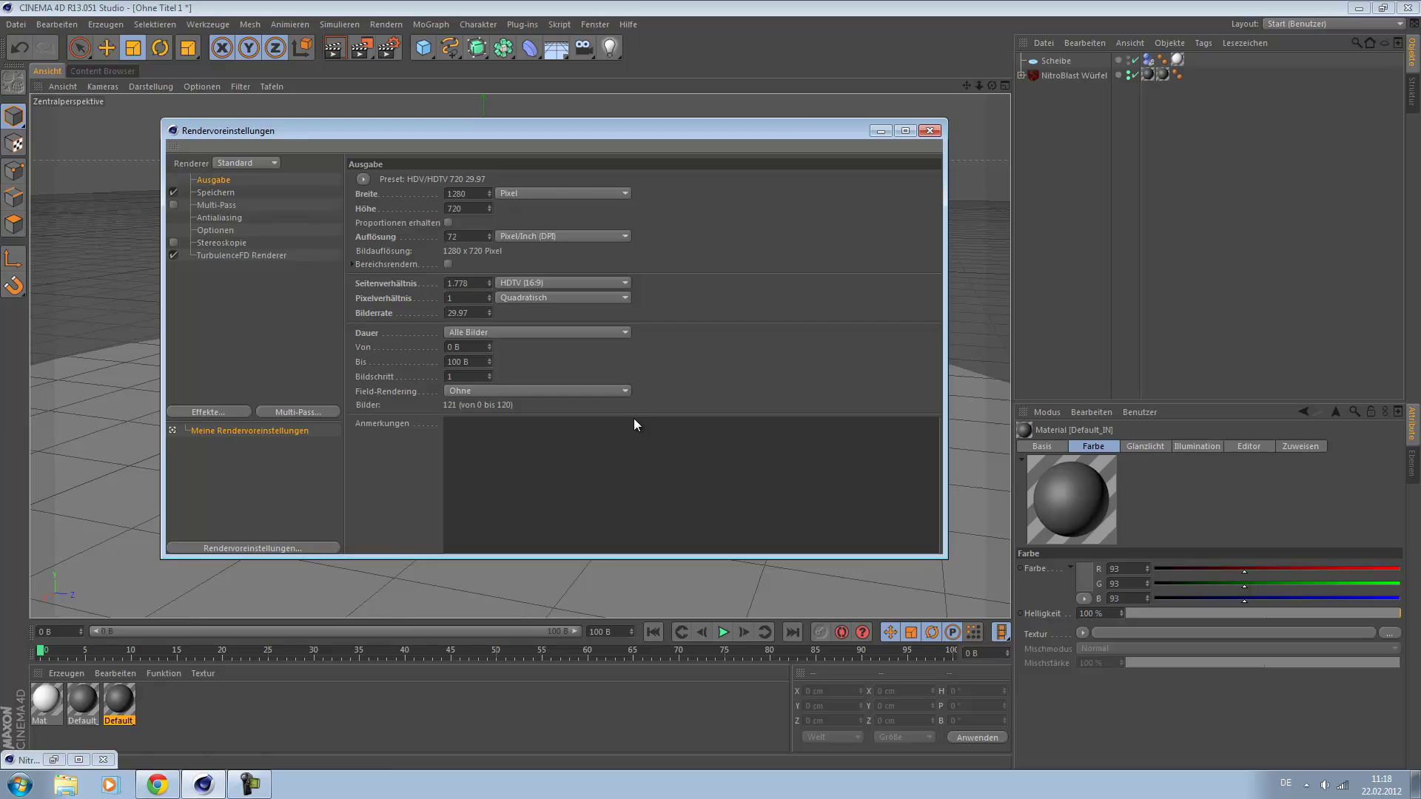
{"action": "left_click", "coordinate": [209, 412]}
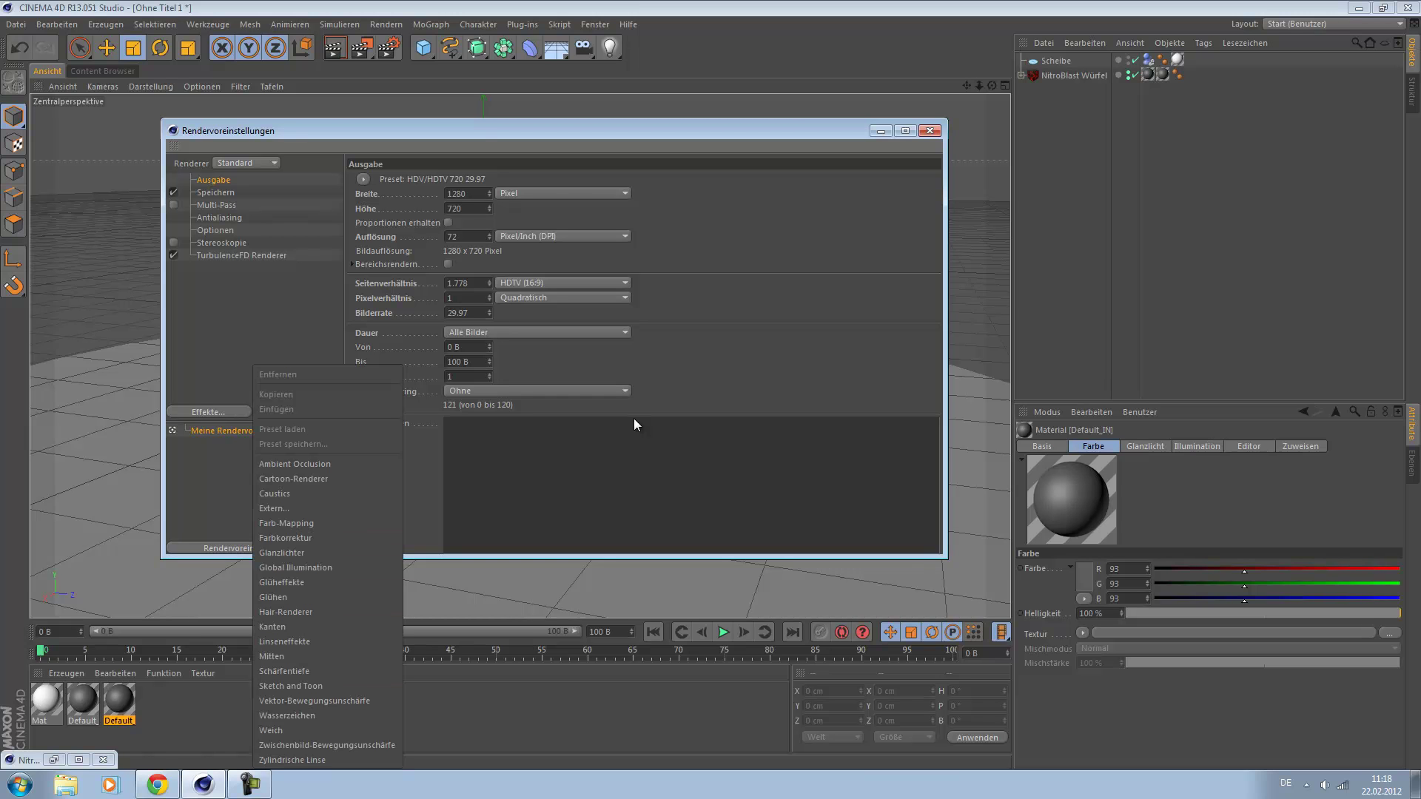
{"action": "left_click", "coordinate": [282, 583]}
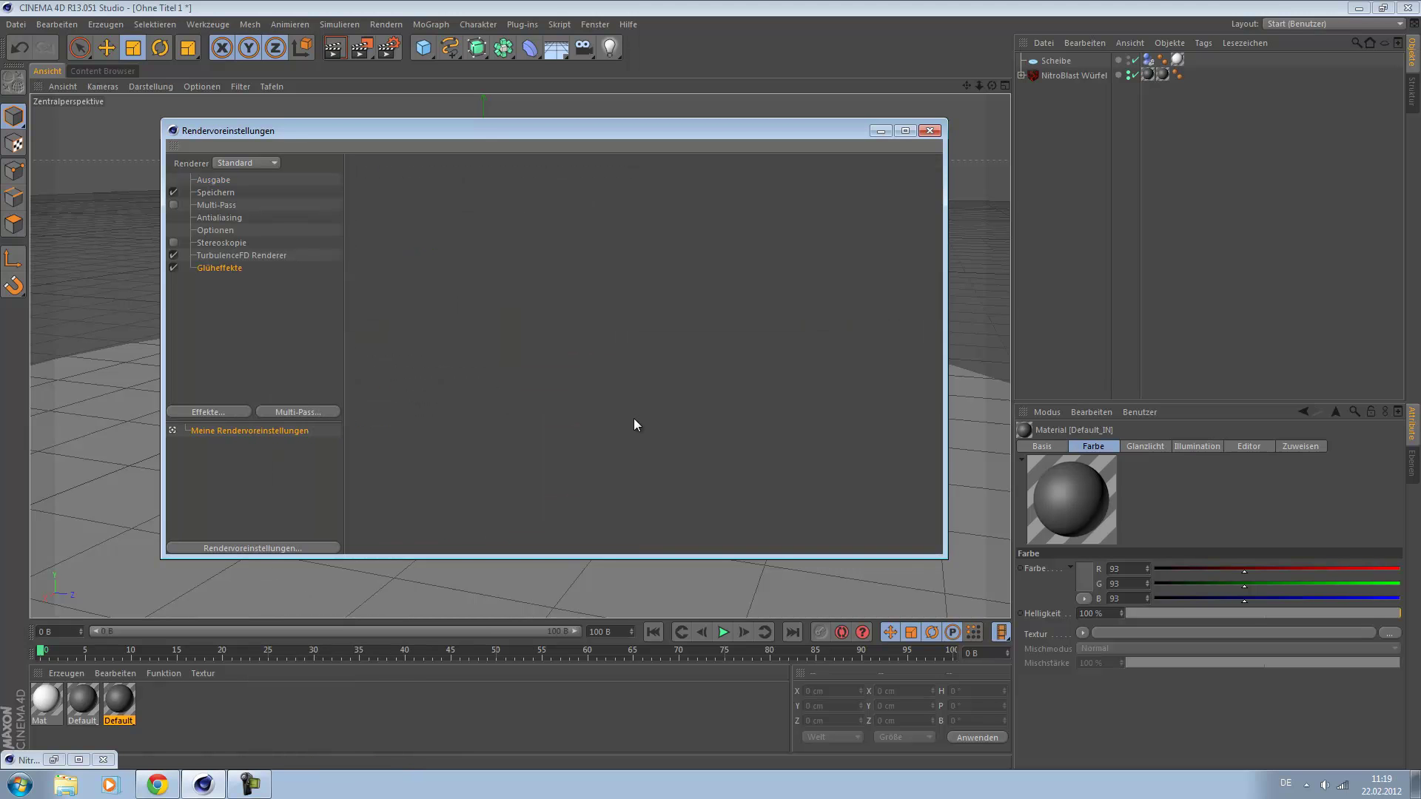
{"action": "key", "text": "Delete"}
Step: Add the Global Illumination and Ambient Occlusion effects to the render settings
{"action": "left_click", "coordinate": [209, 413]}
{"action": "left_click", "coordinate": [295, 568]}
{"action": "right_click", "coordinate": [254, 367]}
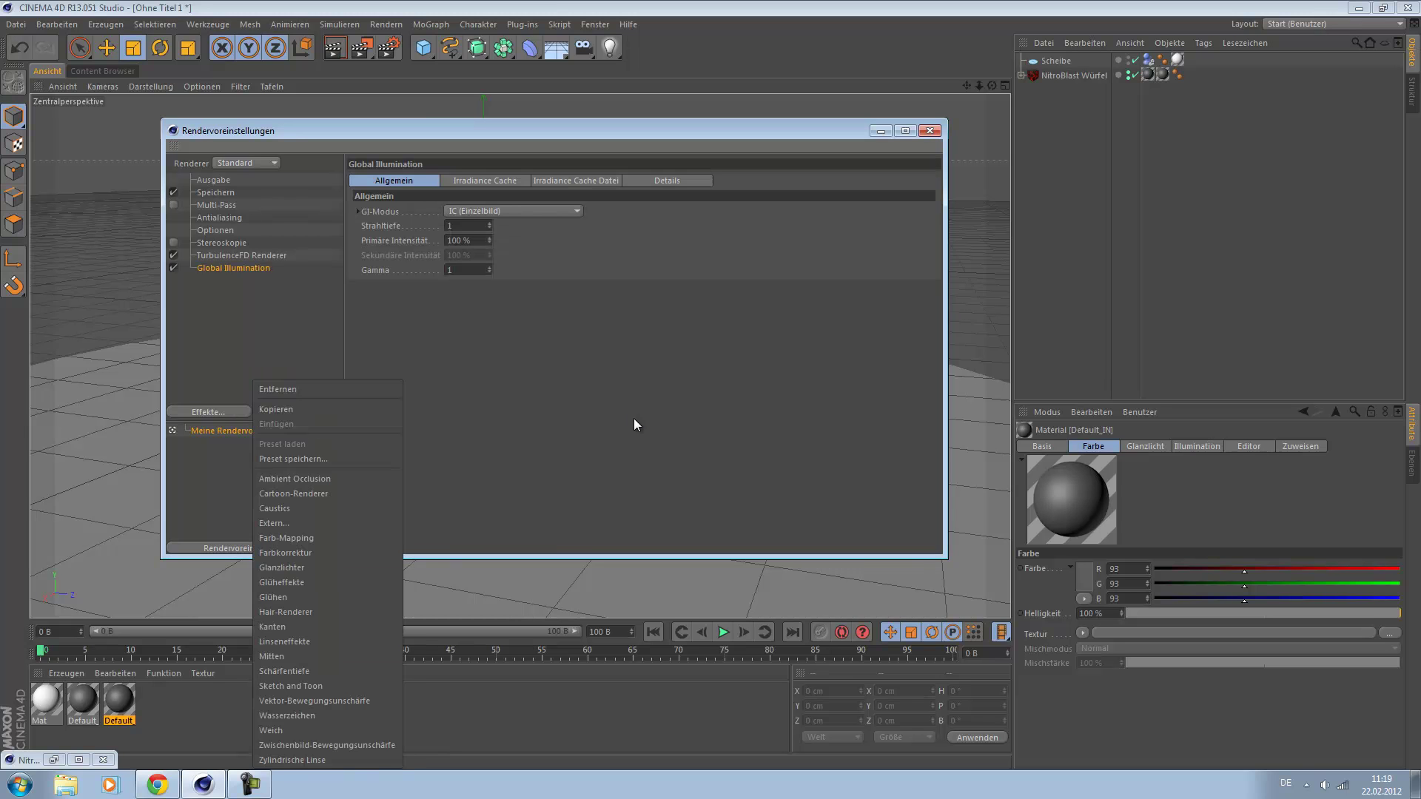
{"action": "left_click", "coordinate": [295, 464]}
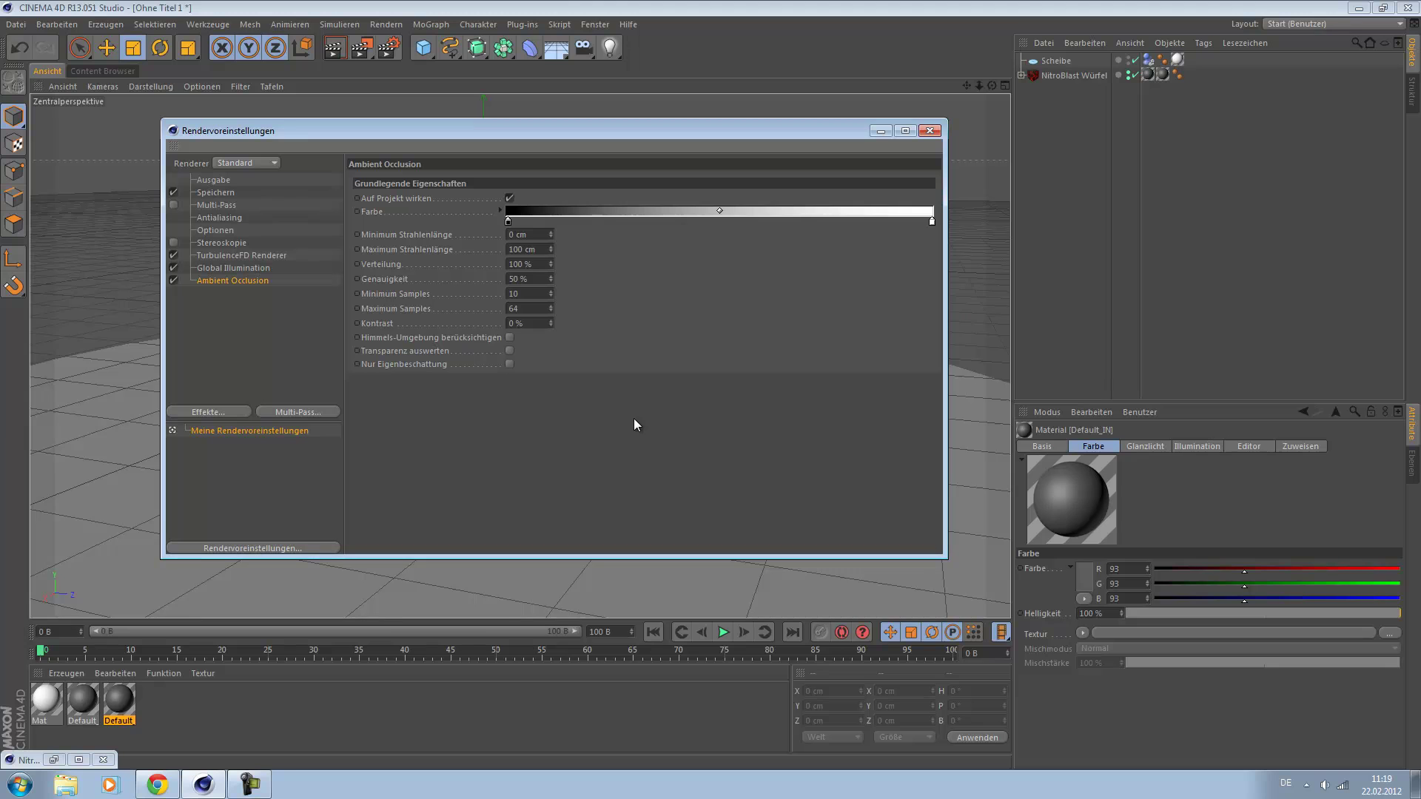
Step: Set the Global Illumination irradiance cache's entry density to Min. Rate -4 and Max. Rate -2, and close the render settings
{"action": "left_click", "coordinate": [233, 267]}
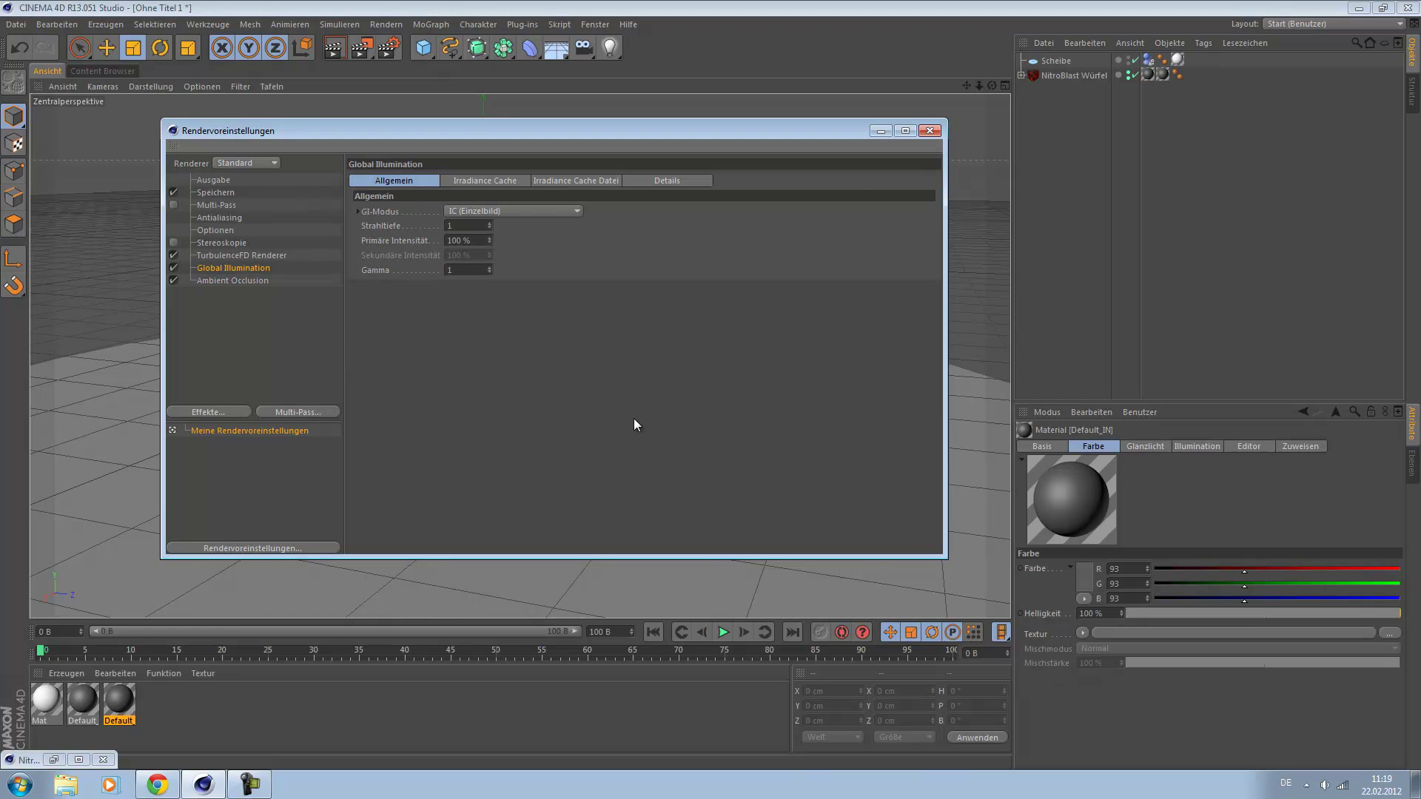
{"action": "left_click", "coordinate": [485, 181]}
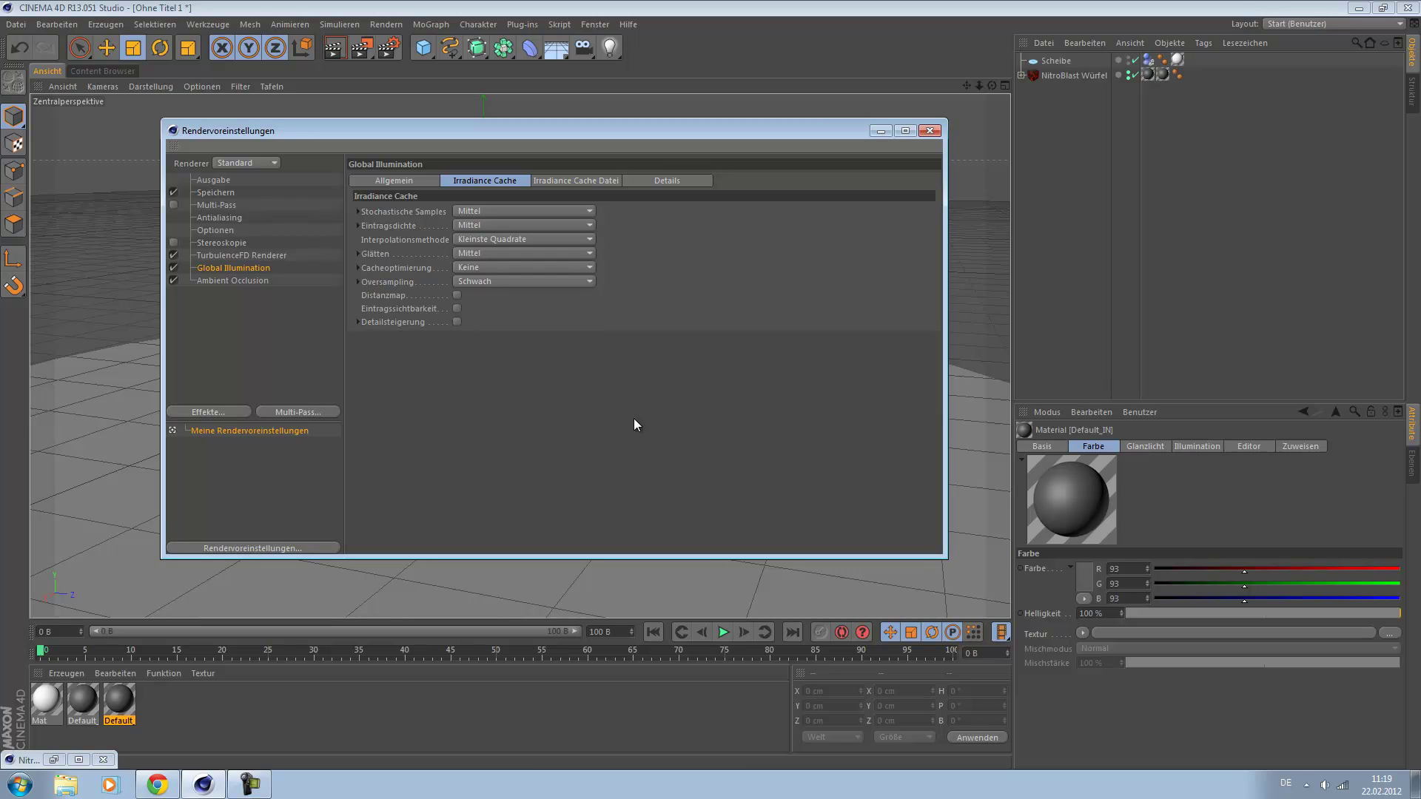
{"action": "left_click", "coordinate": [358, 225]}
{"action": "double_click", "coordinate": [461, 240]}
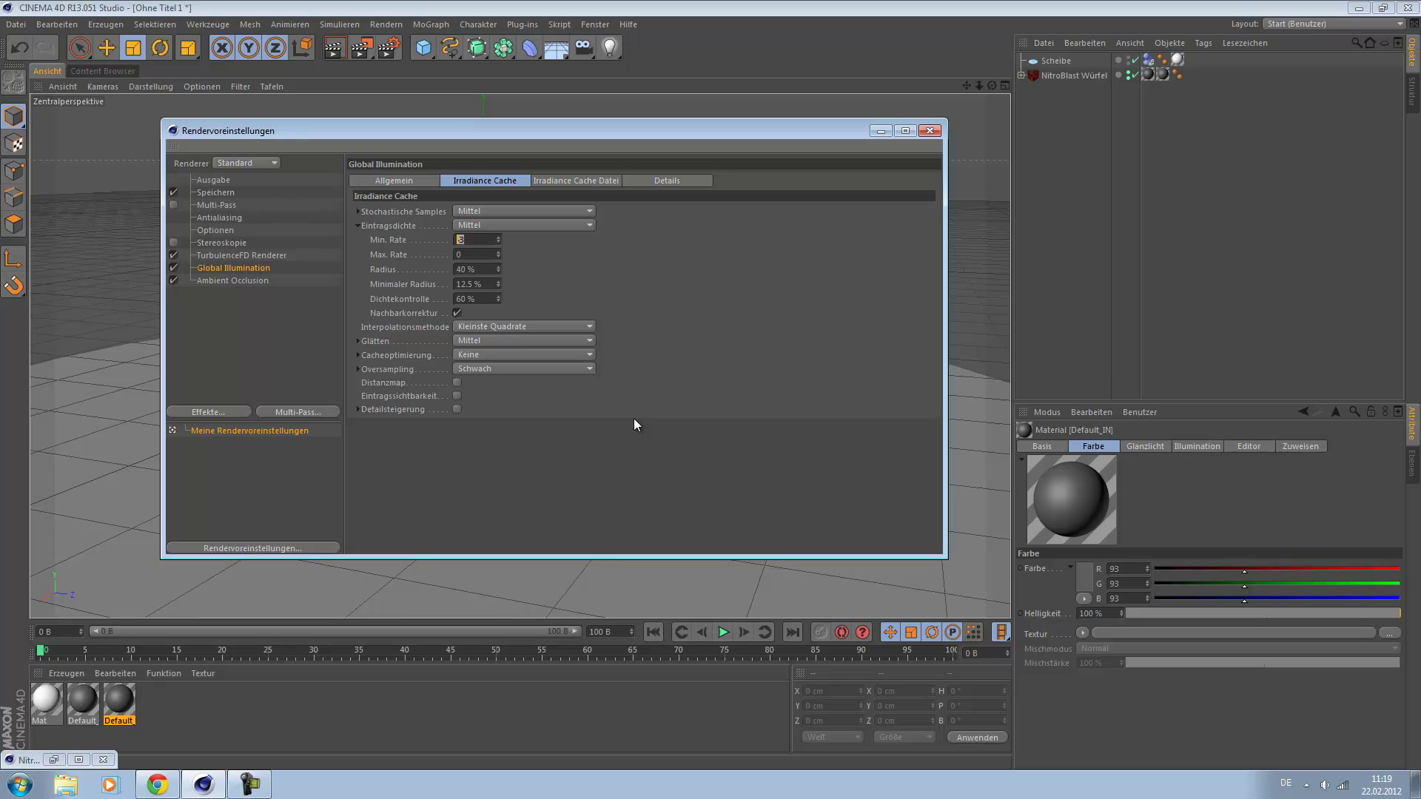
{"action": "key", "text": "BackSpace"}
{"action": "type", "text": "-4"}
{"action": "key", "text": "Tab"}
{"action": "type", "text": "-2"}
{"action": "key", "text": "Return"}
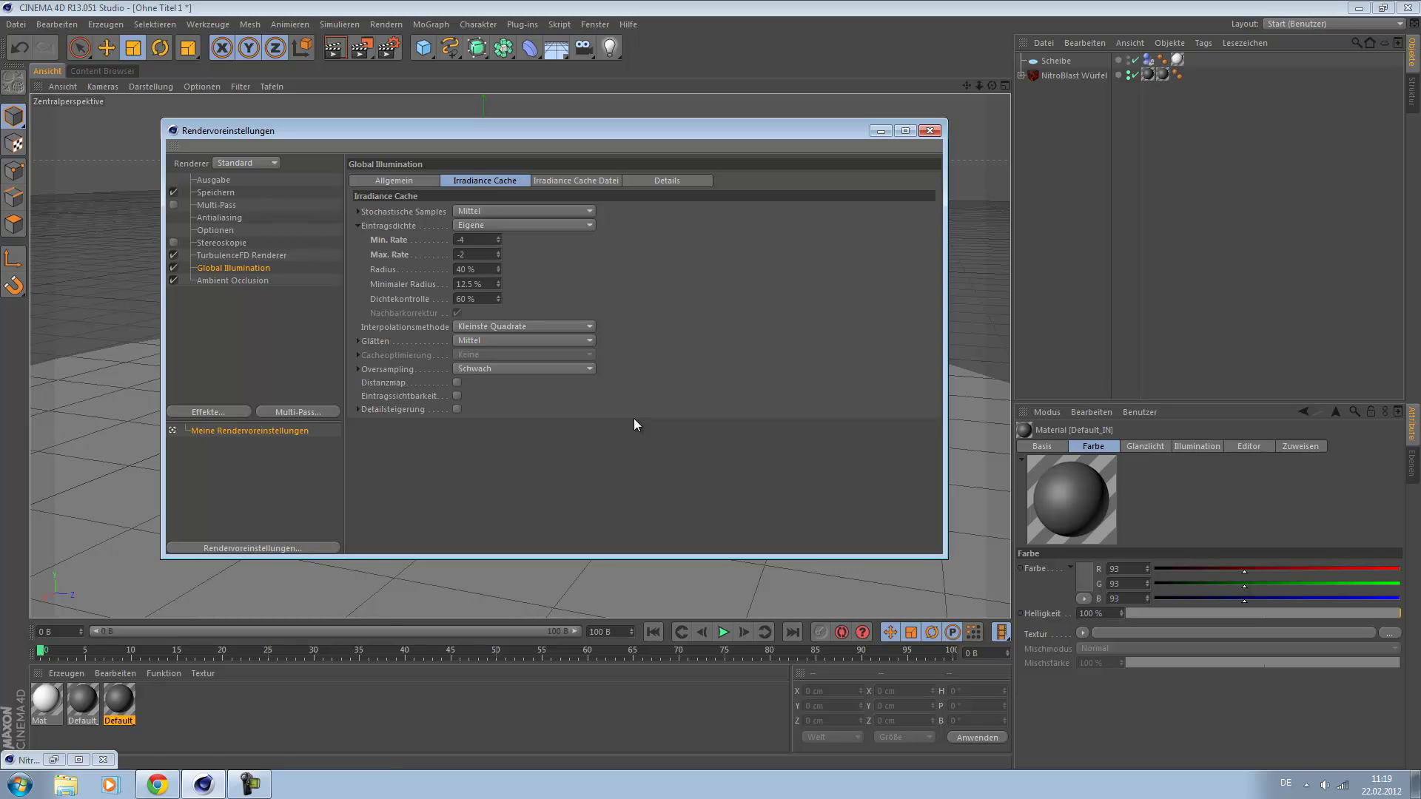
{"action": "left_click", "coordinate": [929, 131]}
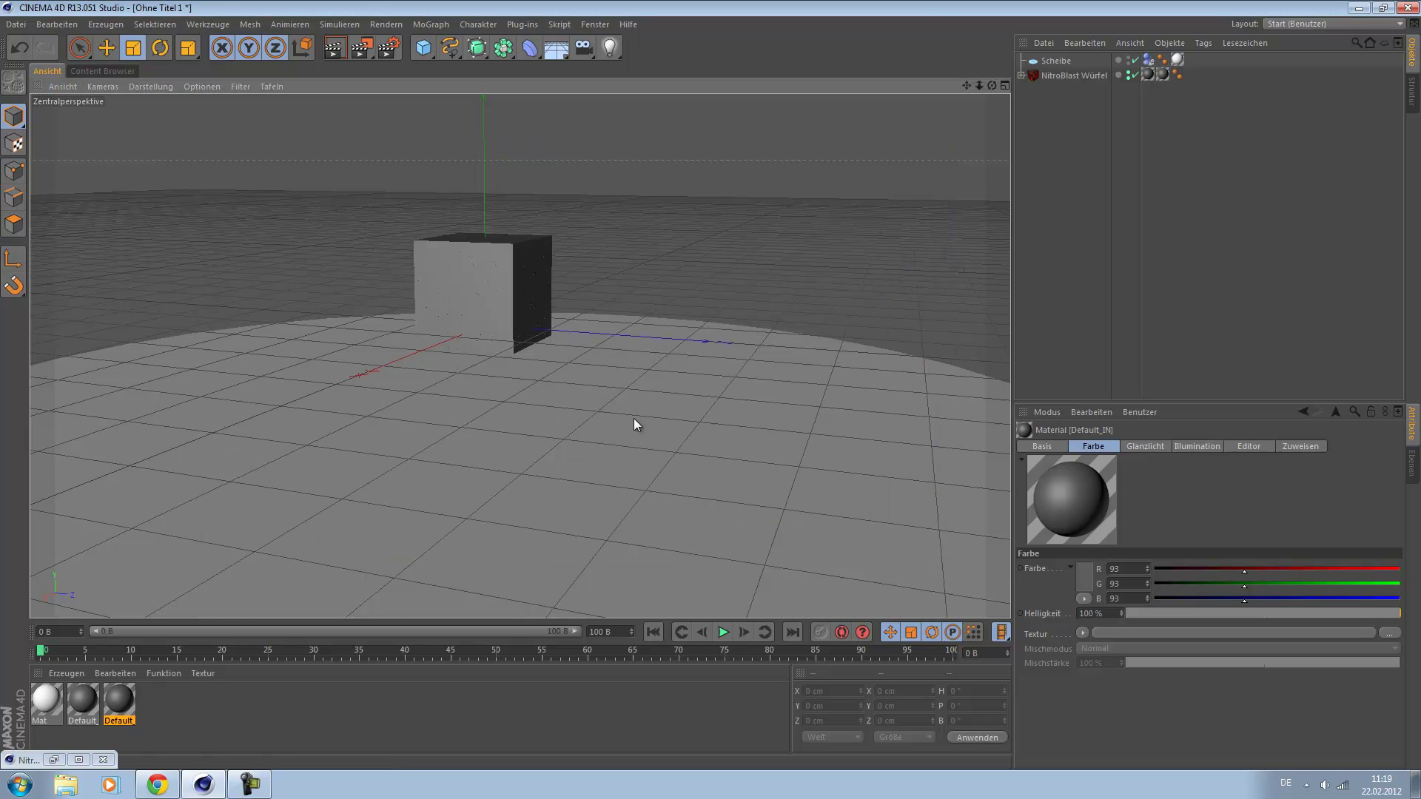
Step: Add a light and move it along the X axis to about 374 cm
{"action": "left_click_drag", "start_coordinate": [610, 48], "coordinate": [666, 68]}
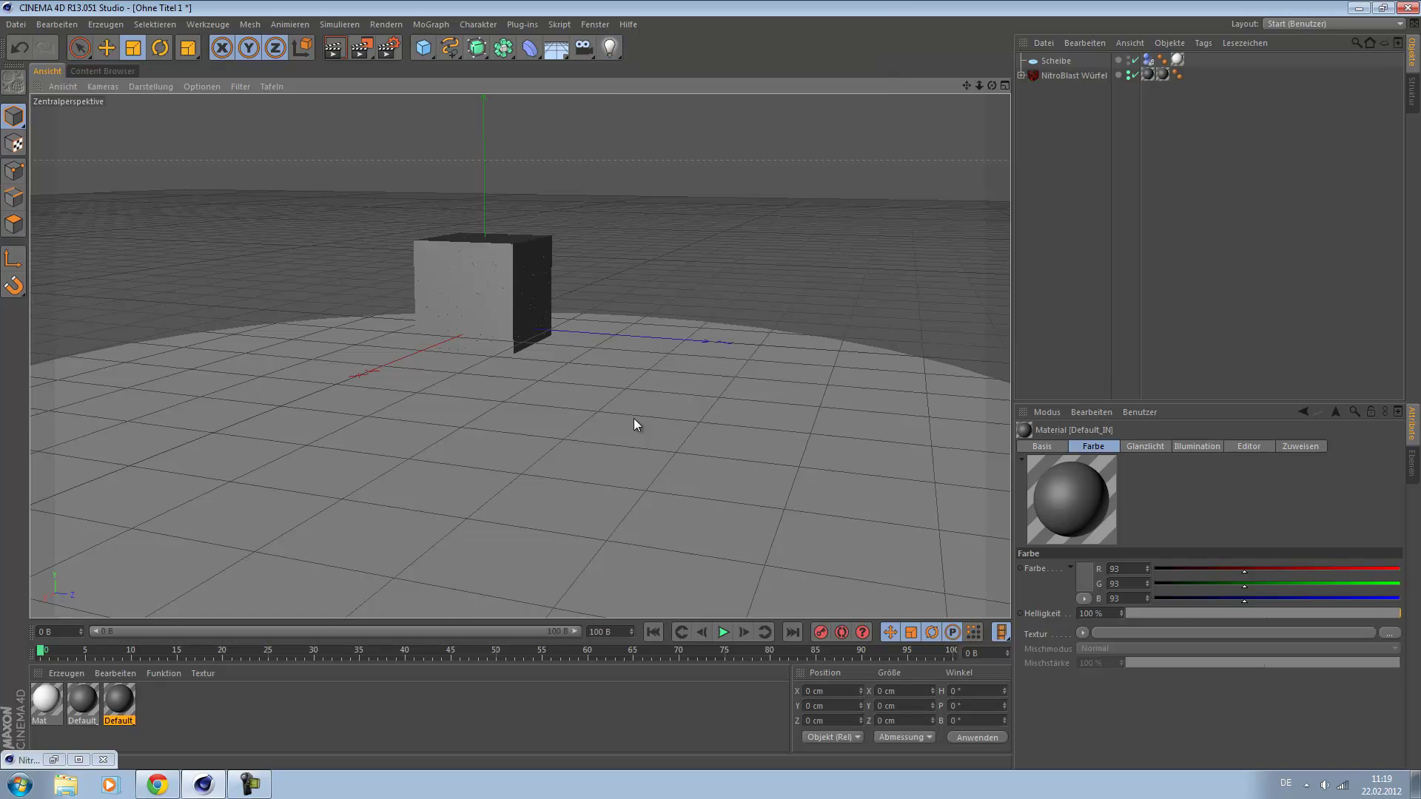
{"action": "left_click", "coordinate": [106, 48]}
{"action": "left_click_drag", "start_coordinate": [423, 350], "coordinate": [265, 411]}
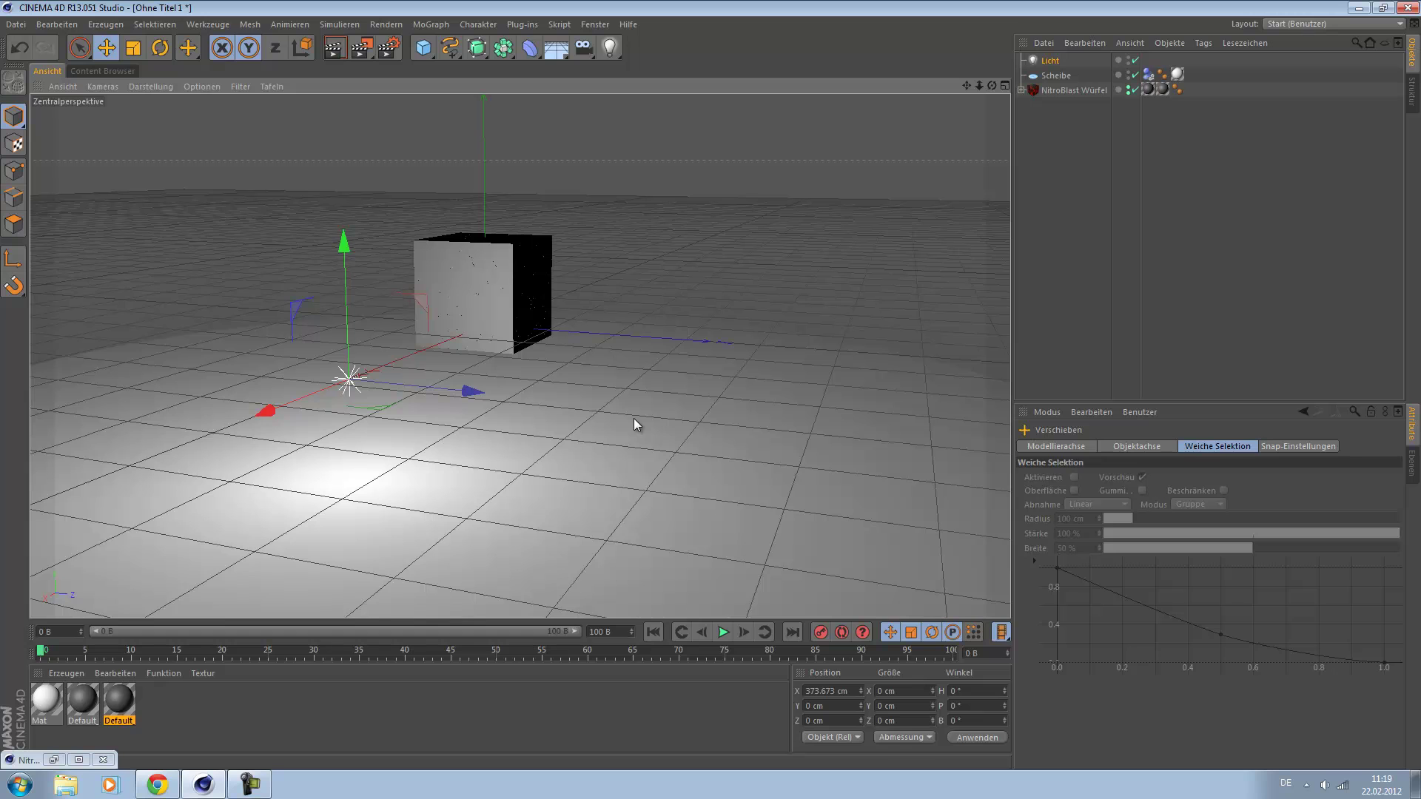
Step: Add an Array object and make the light its child
{"action": "left_click_drag", "start_coordinate": [503, 48], "coordinate": [505, 49]}
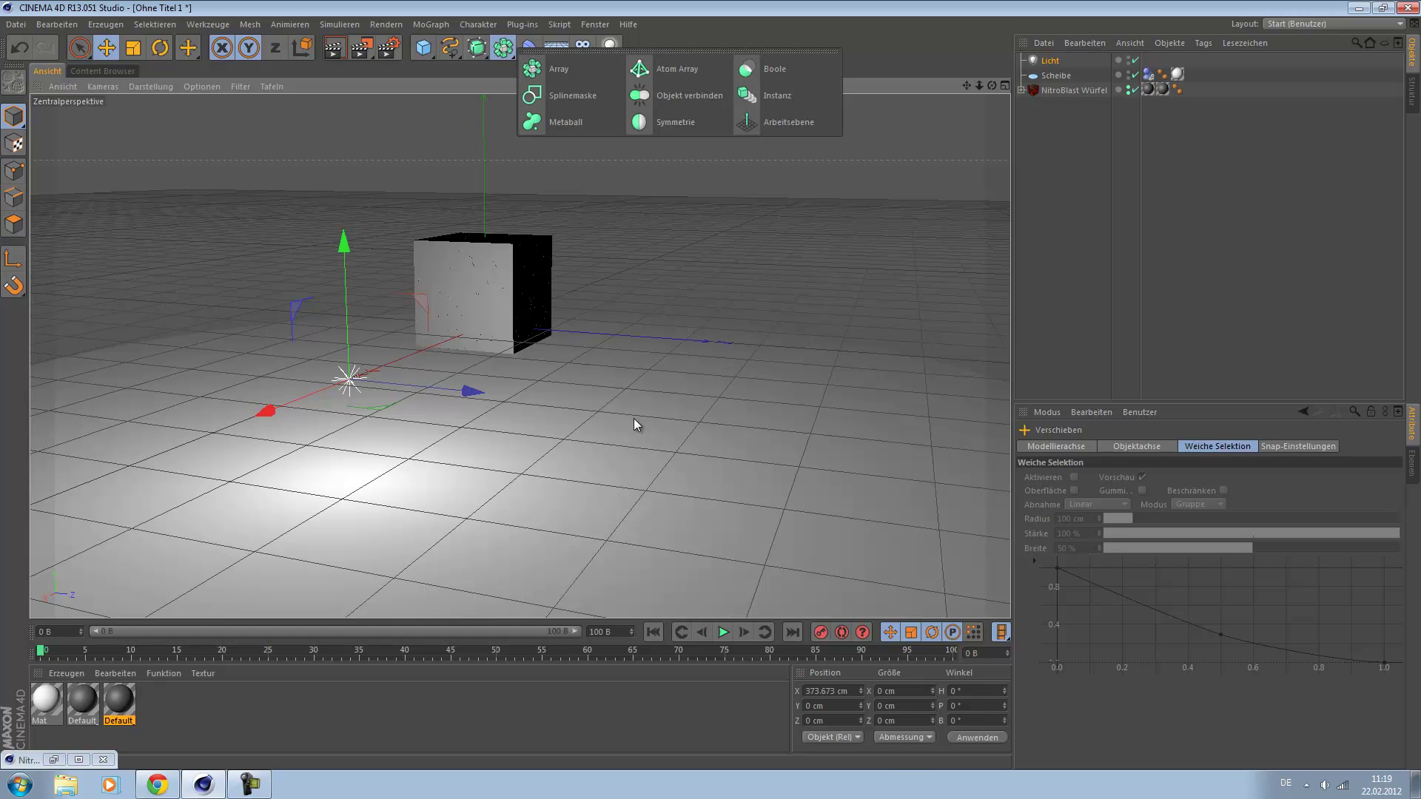
{"action": "left_click", "coordinate": [559, 69]}
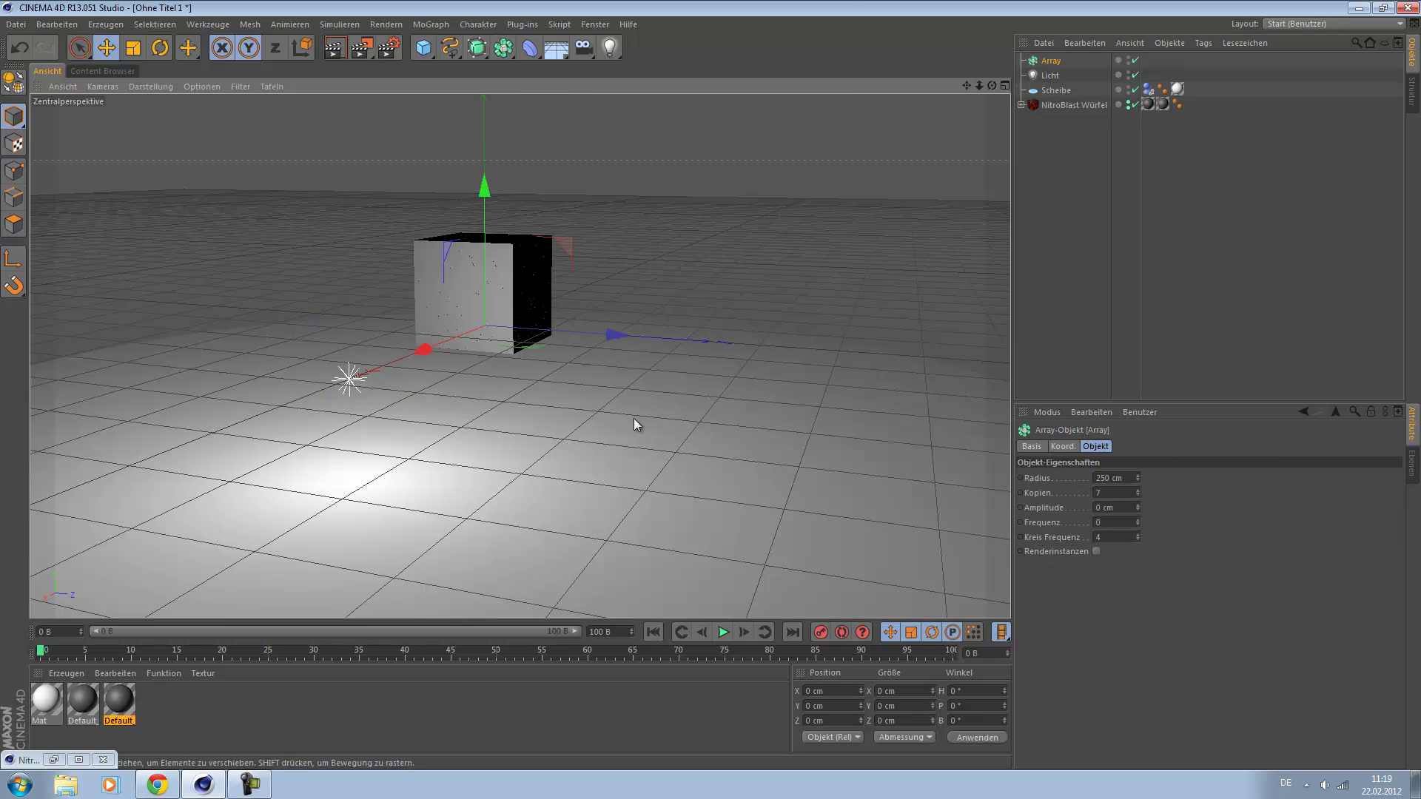
{"action": "left_click_drag", "start_coordinate": [1073, 105], "coordinate": [1050, 61]}
{"action": "left_click", "coordinate": [1050, 61]}
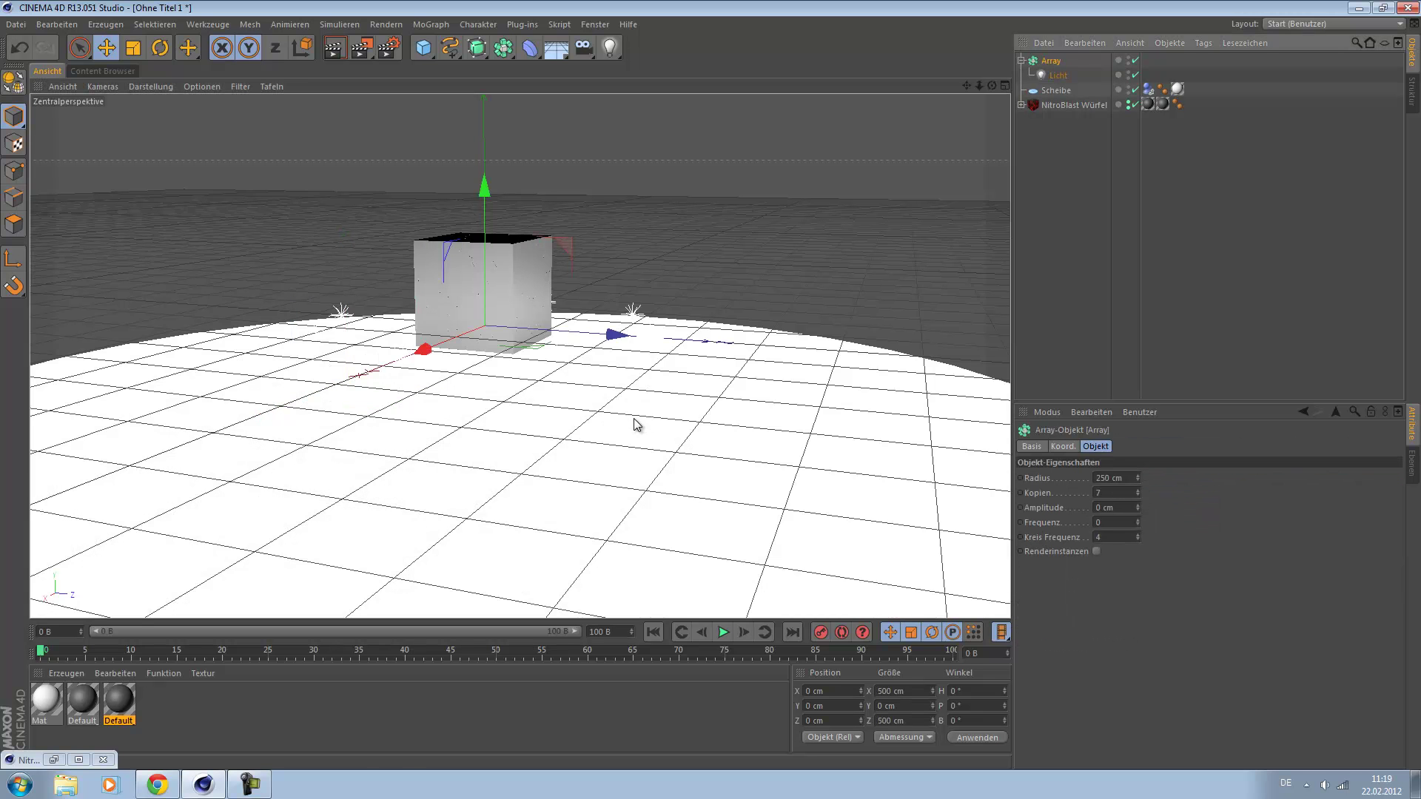
Step: Raise the light array above the cube to a Y position of about 551 cm
{"action": "scroll", "coordinate": [635, 424], "scroll_direction": "down", "scroll_amount": 5}
{"action": "scroll", "coordinate": [635, 424], "scroll_direction": "up", "scroll_amount": 7}
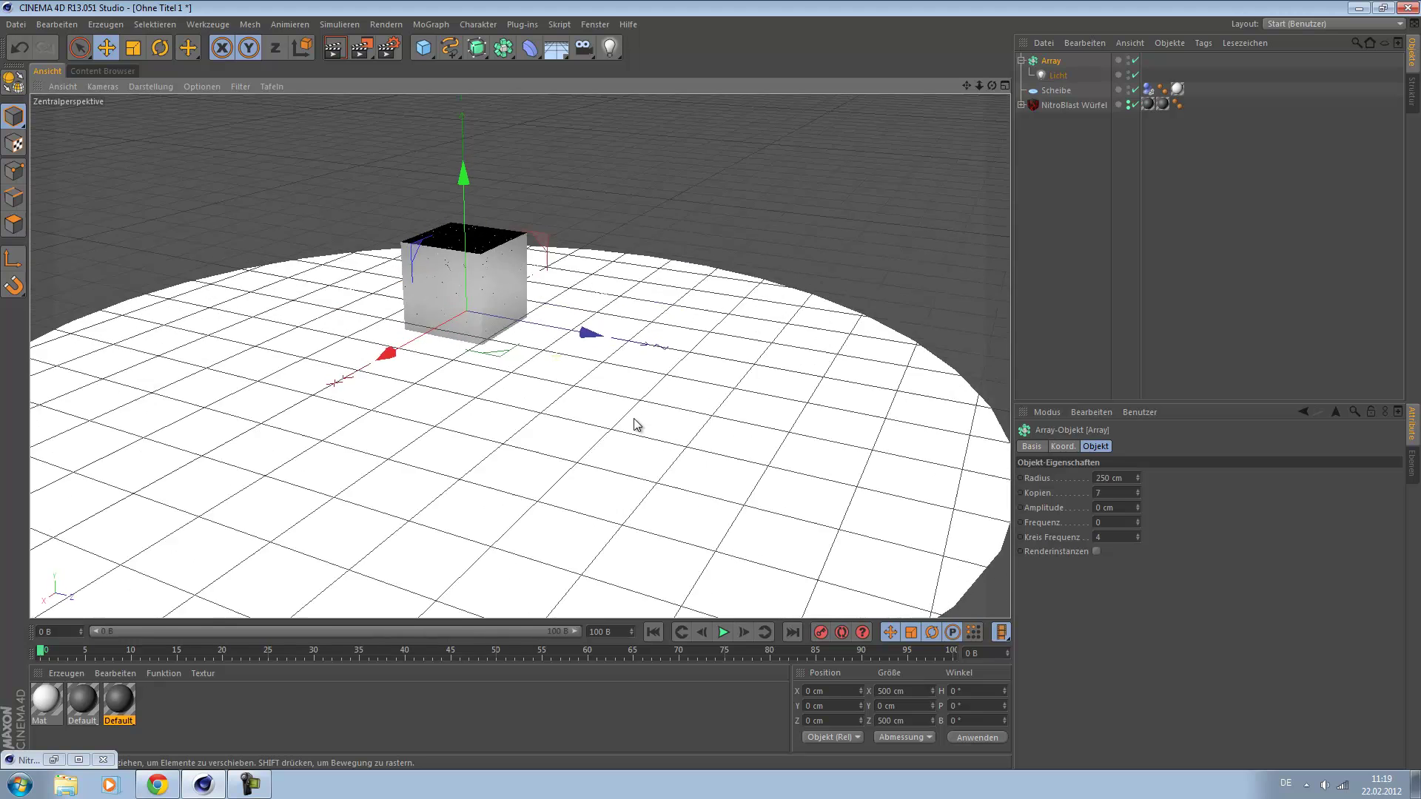
{"action": "left_click_drag", "start_coordinate": [635, 424], "coordinate": [589, 435], "text": "alt"}
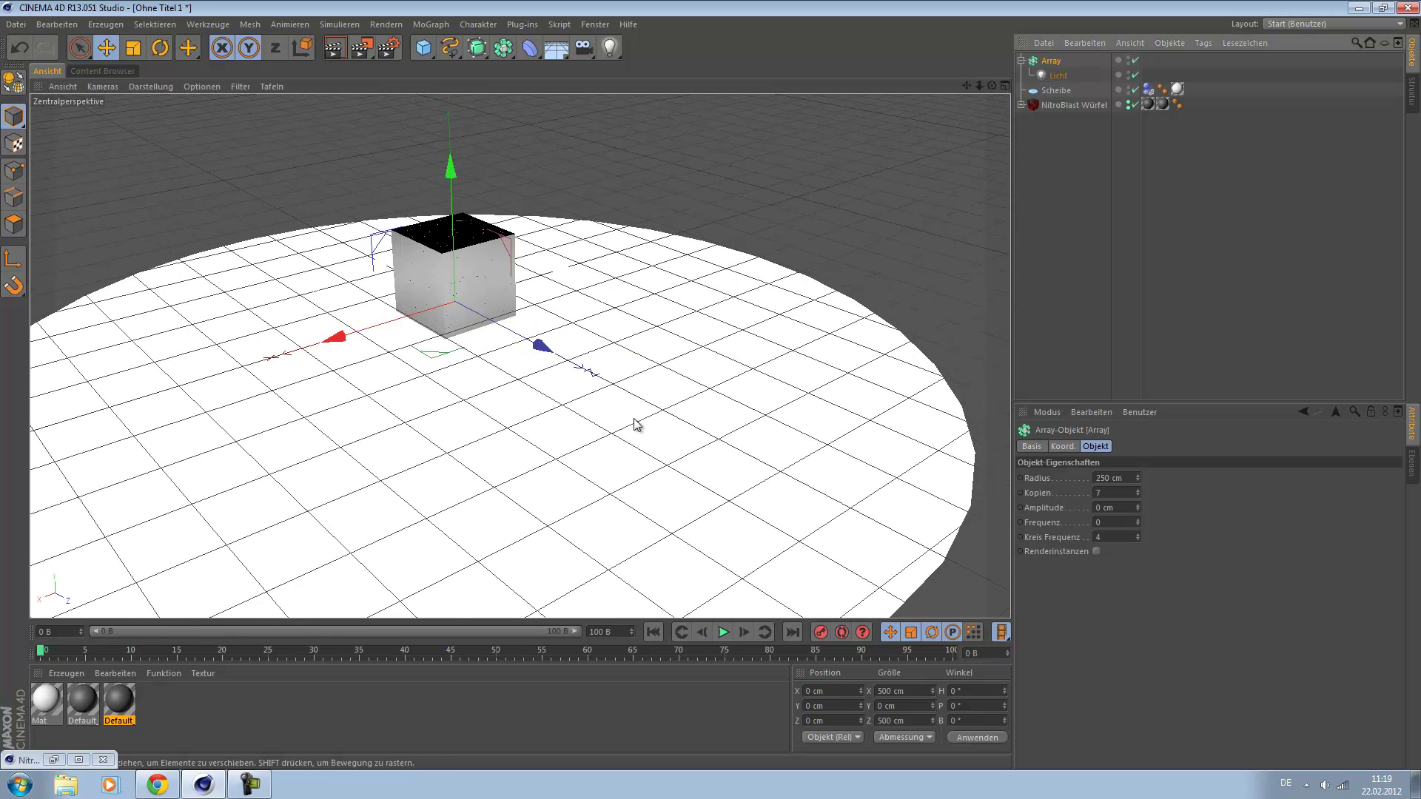
{"action": "left_click_drag", "start_coordinate": [450, 166], "coordinate": [447, 3]}
{"action": "scroll", "coordinate": [635, 425], "scroll_direction": "down", "scroll_amount": 4}
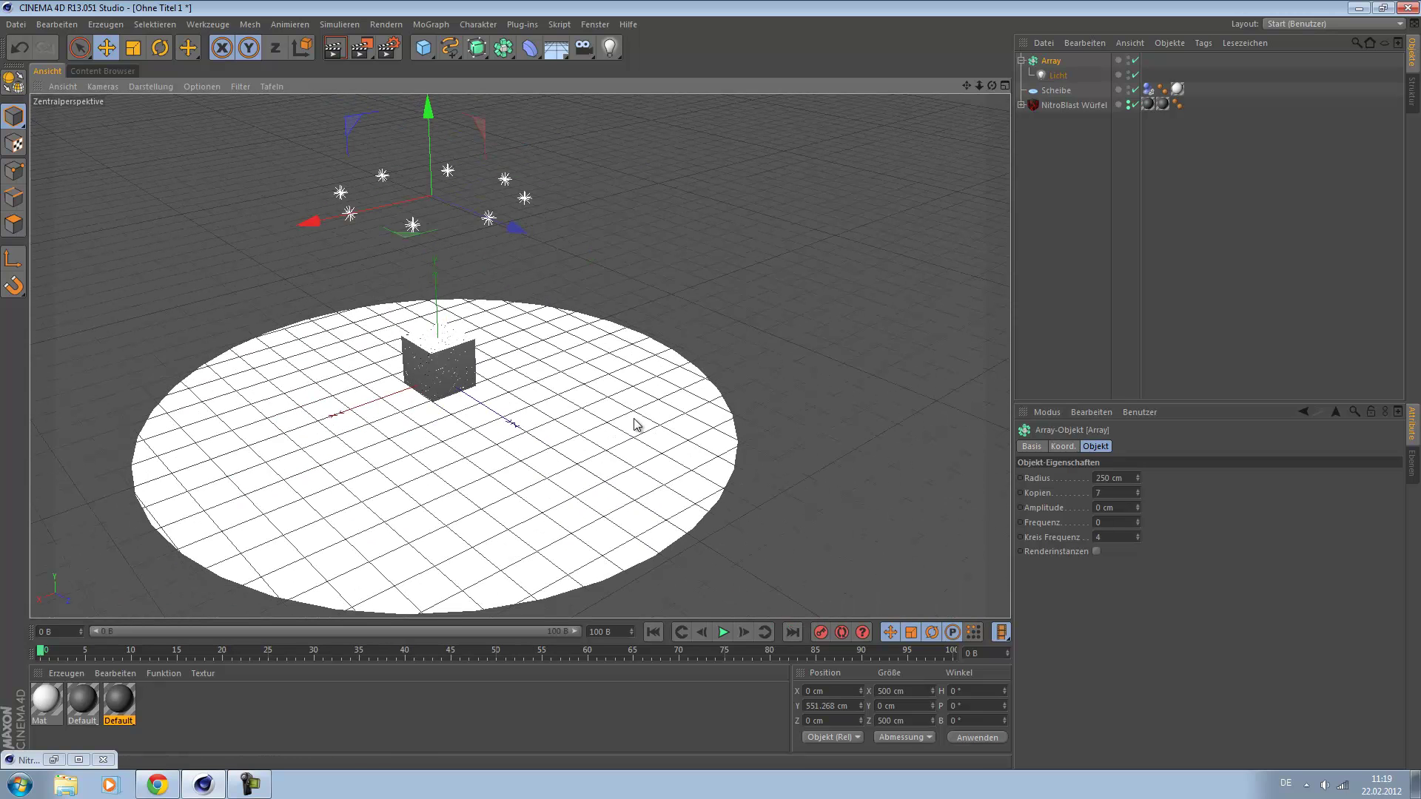
Step: Enlarge the light array's radius to 630 cm
{"action": "left_click_drag", "start_coordinate": [1137, 478], "coordinate": [1138, 365]}
{"action": "left_click_drag", "start_coordinate": [1138, 453], "coordinate": [1137, 415]}
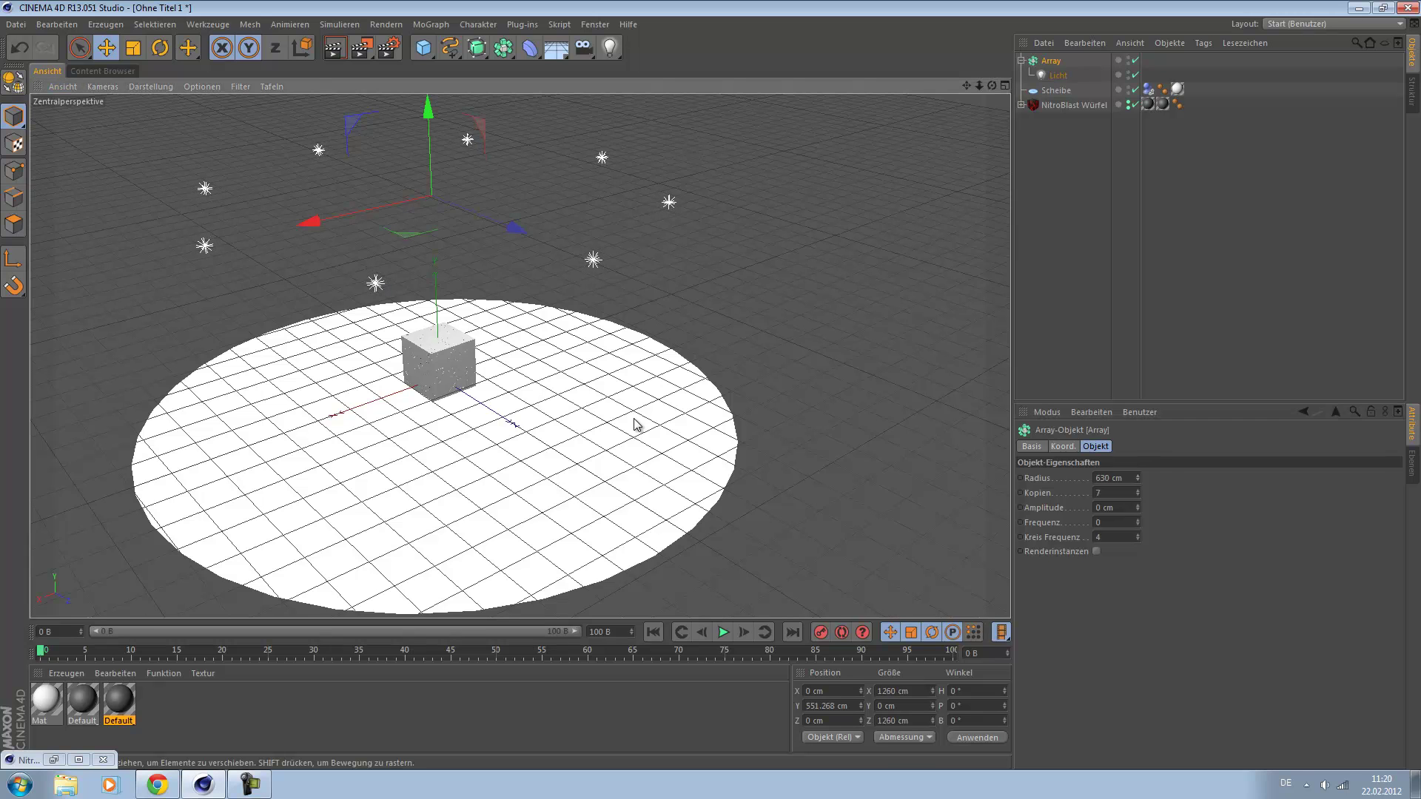
{"action": "left_click_drag", "start_coordinate": [637, 425], "coordinate": [637, 425], "text": "alt"}
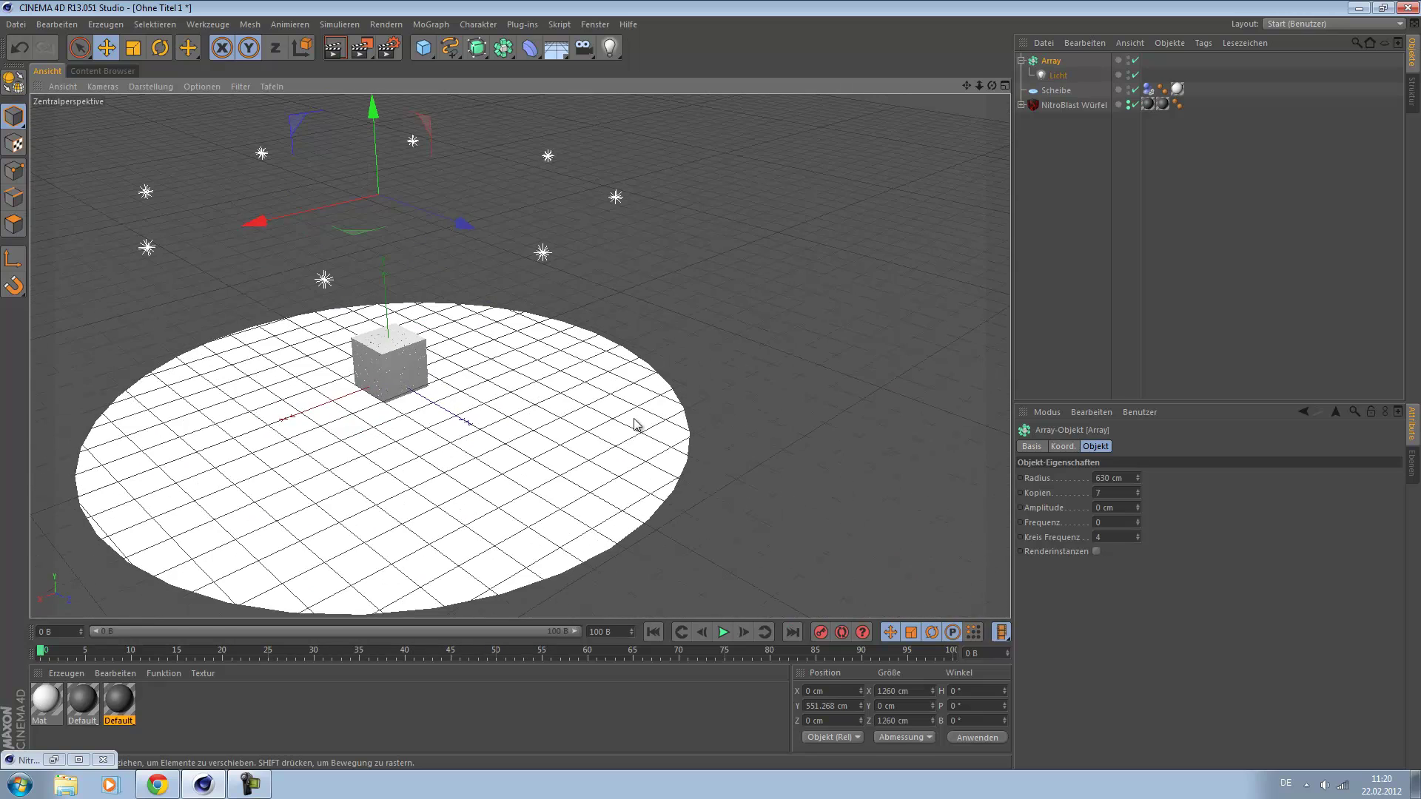
Step: Give the light Shad.-Maps (Weich) shadows with a 750x750 shadow map
{"action": "left_click", "coordinate": [1057, 76]}
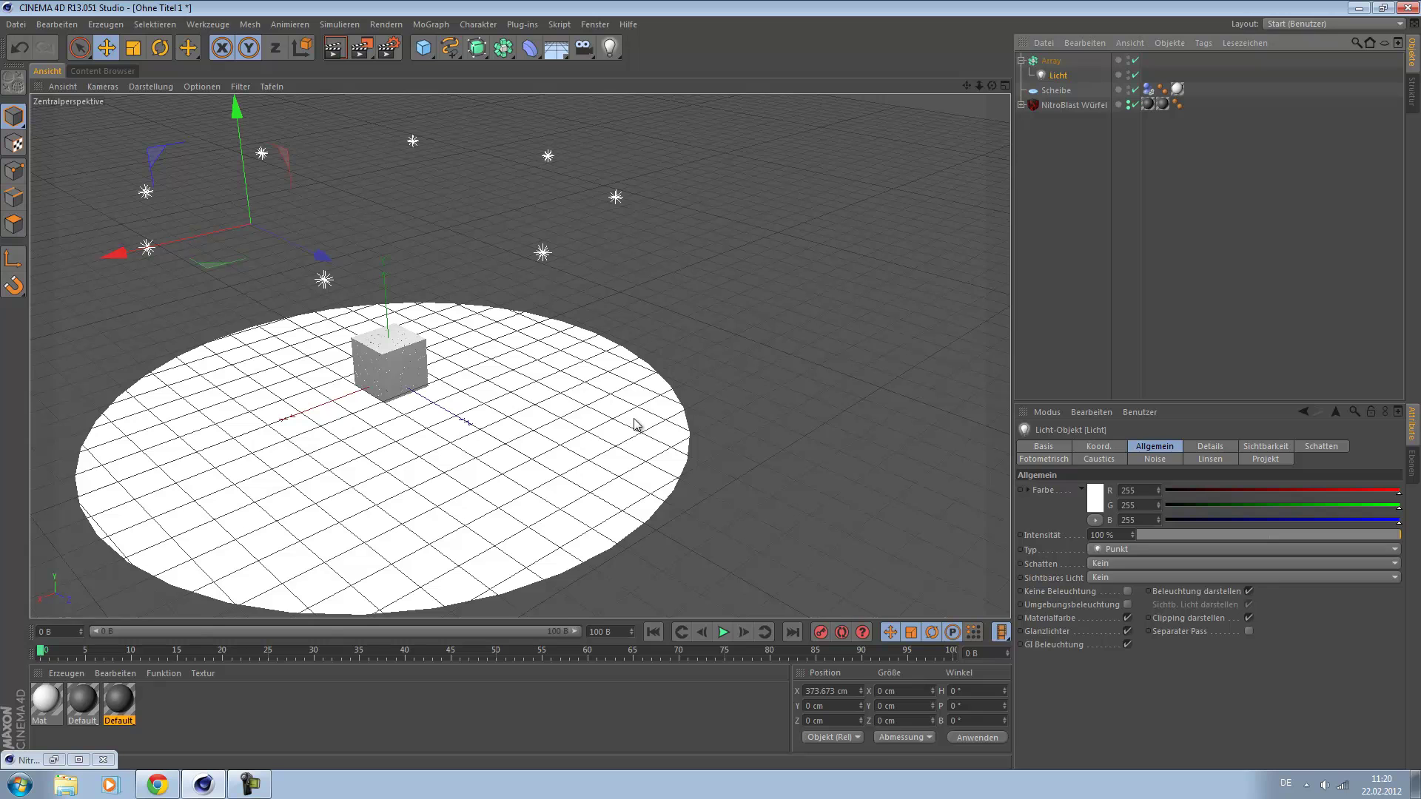
{"action": "left_click", "coordinate": [1185, 564]}
{"action": "left_click", "coordinate": [1185, 593]}
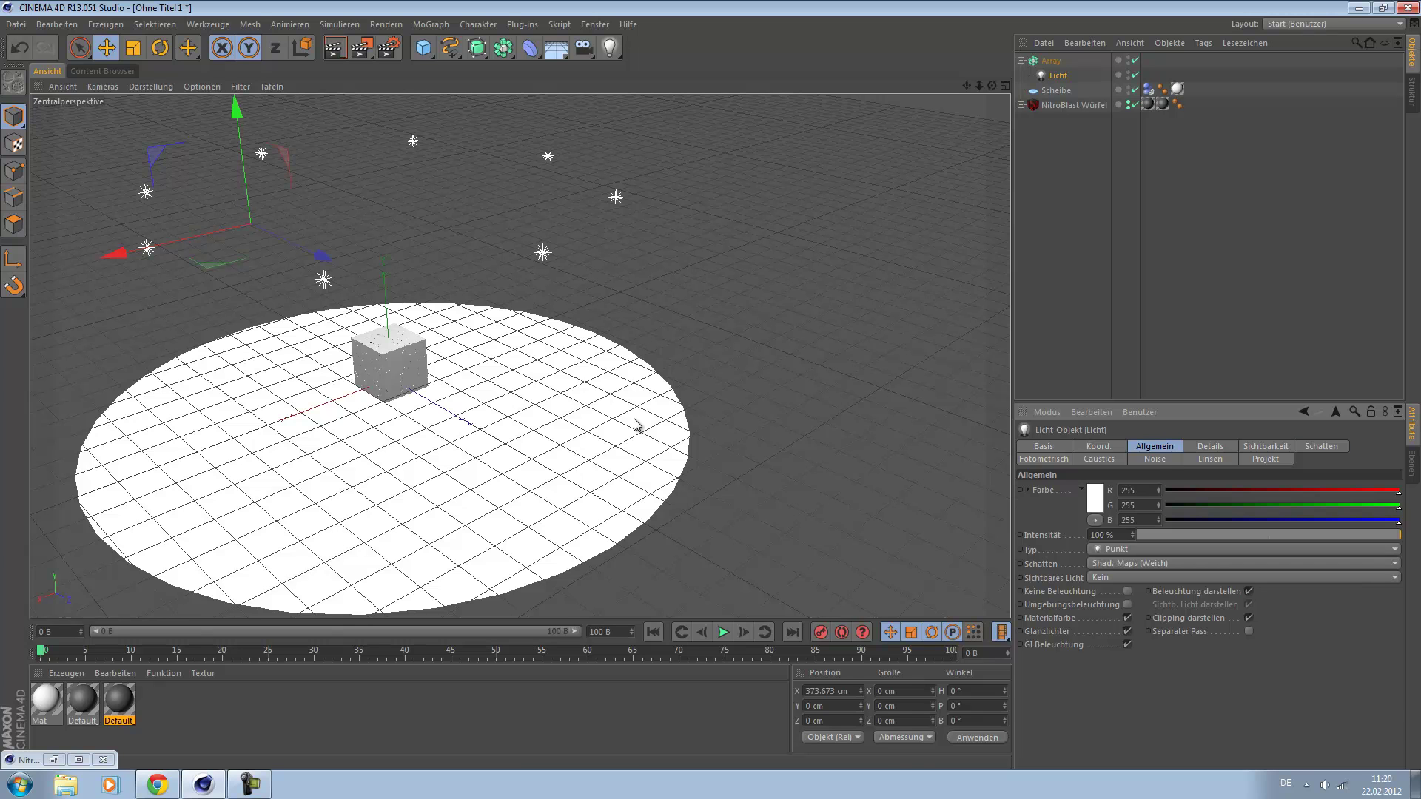
{"action": "left_click", "coordinate": [1321, 447]}
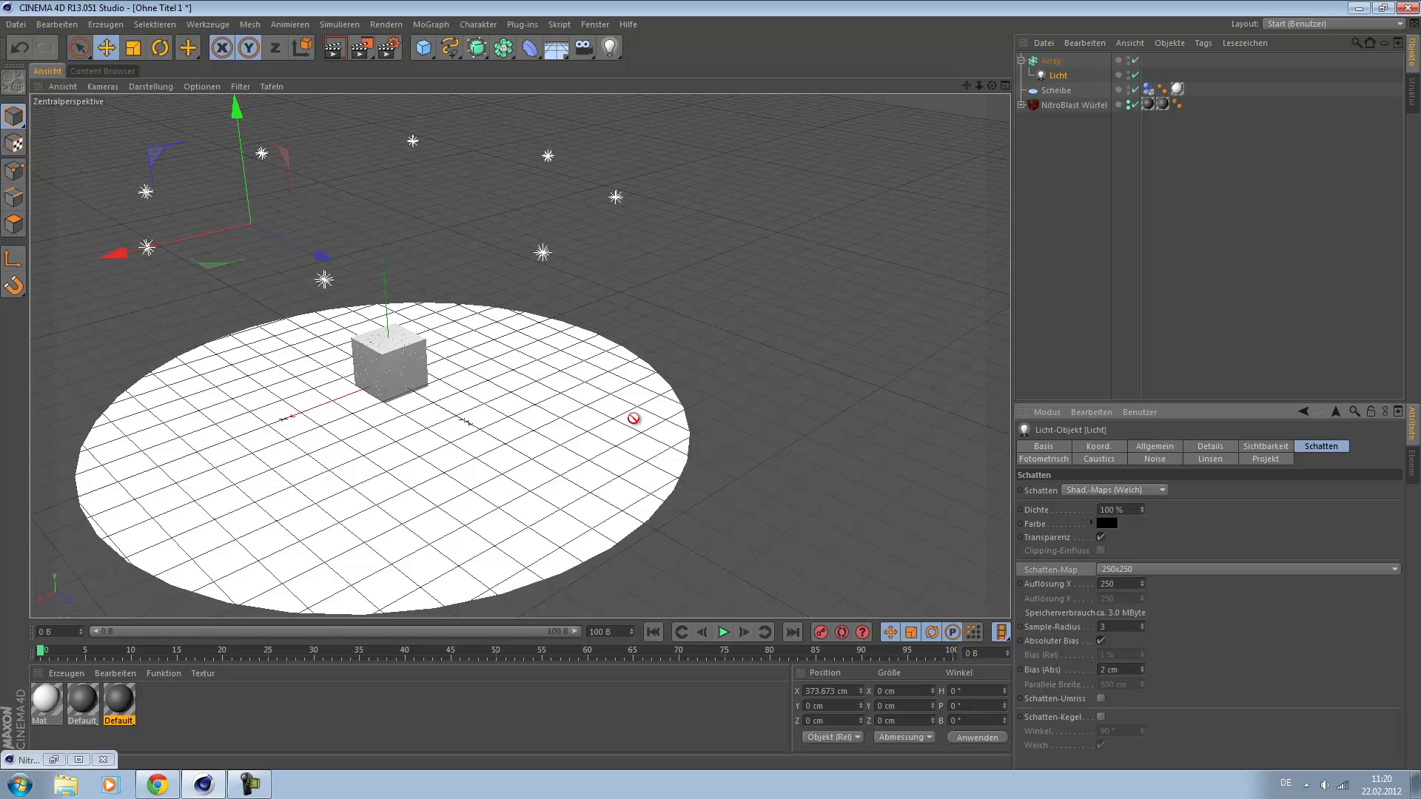
{"action": "left_click", "coordinate": [1214, 569]}
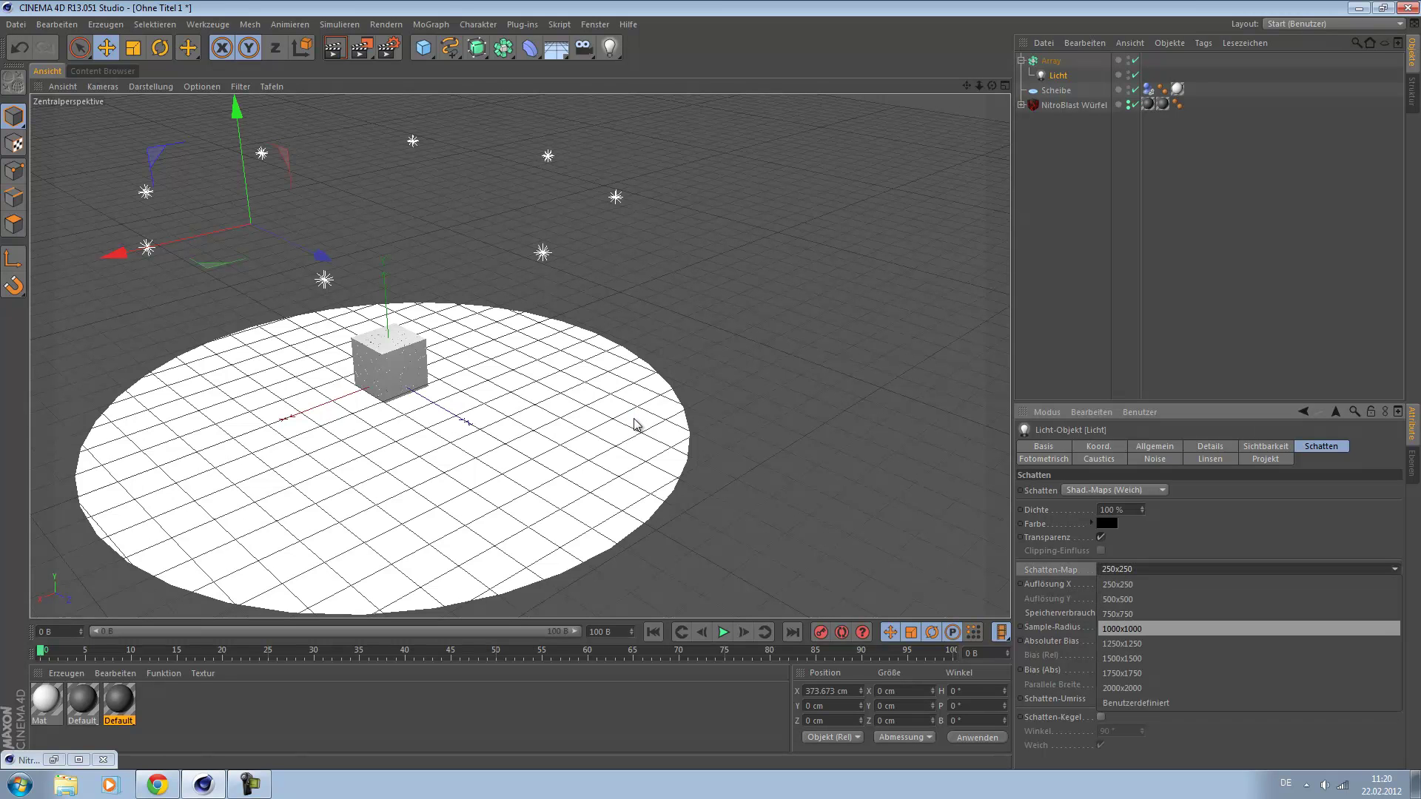
{"action": "left_click", "coordinate": [1184, 614]}
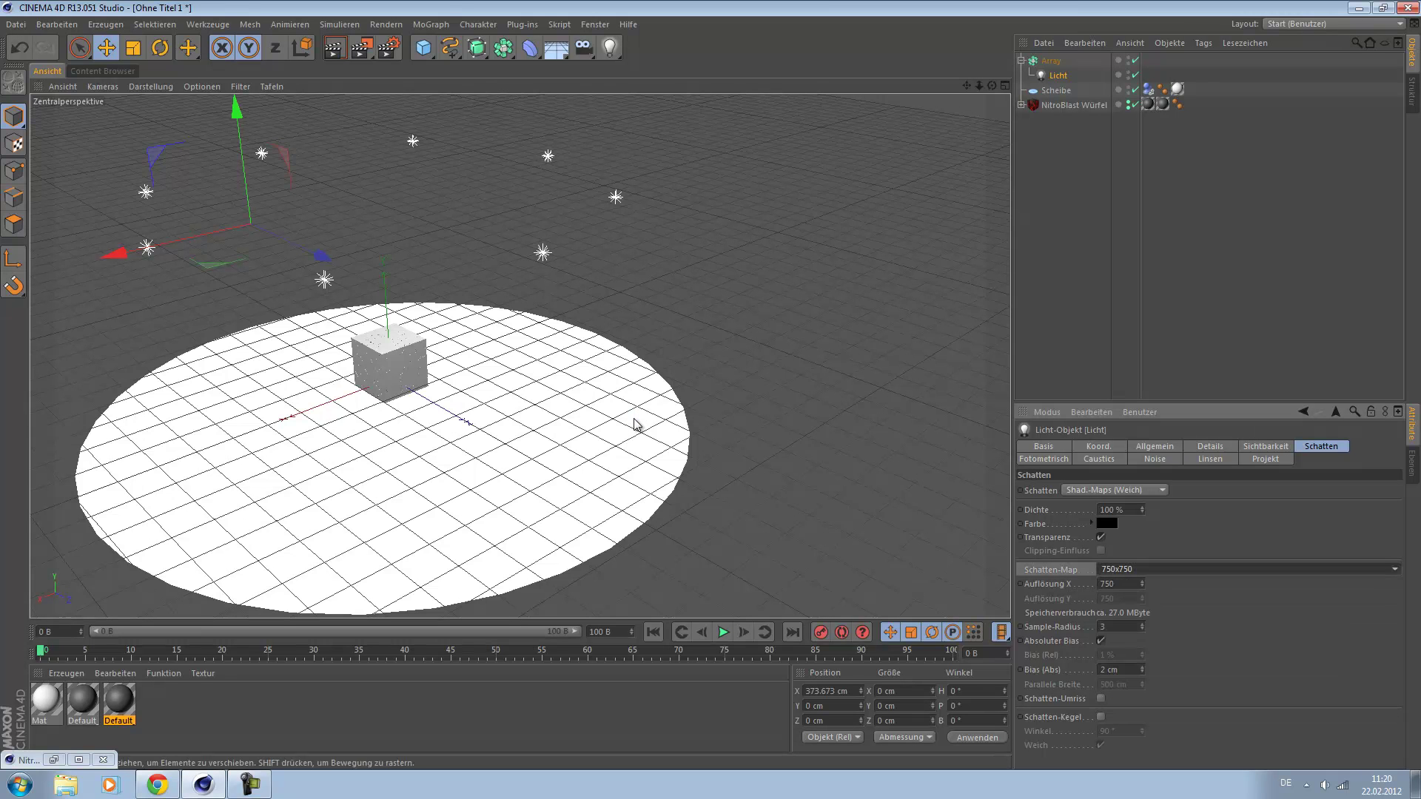
{"action": "left_click", "coordinate": [1214, 237]}
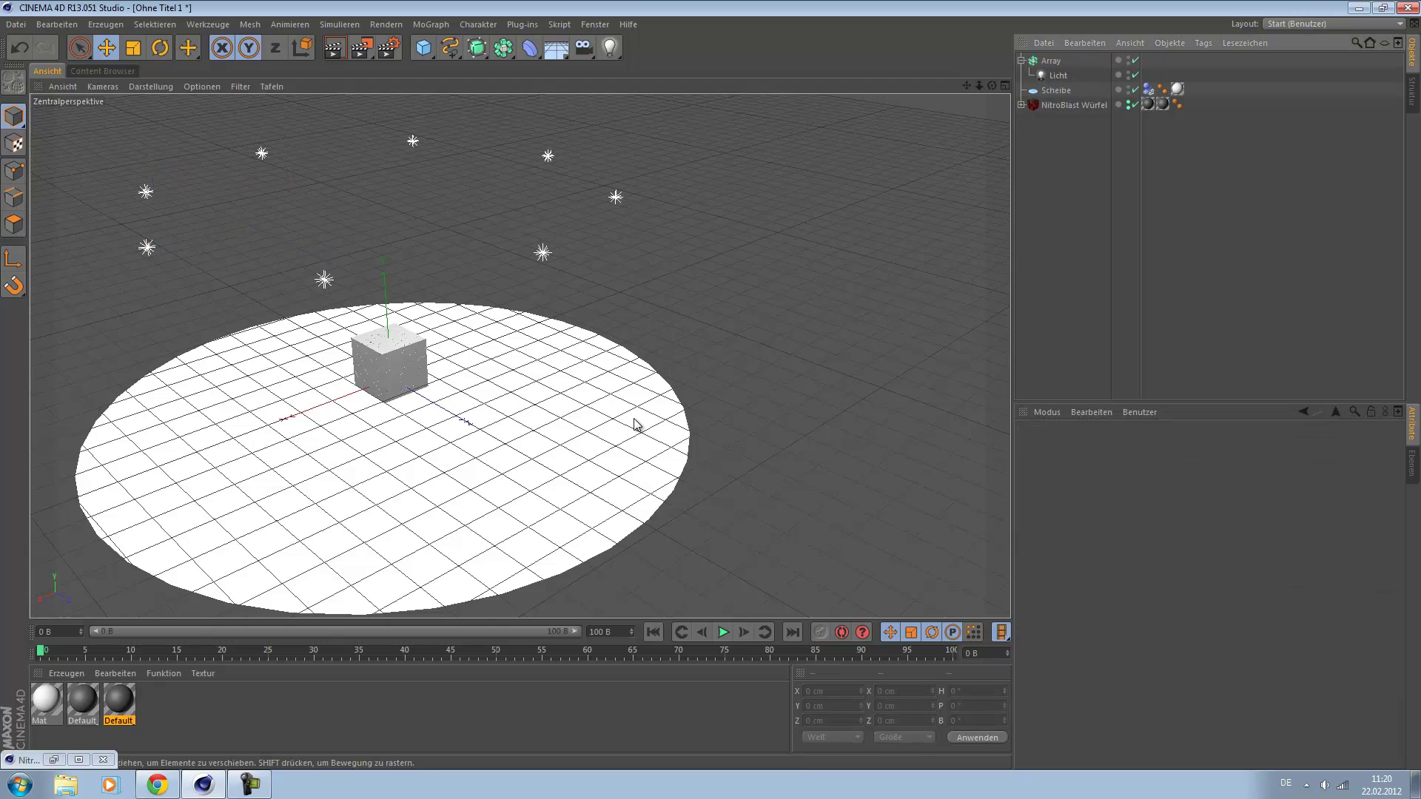
Step: Play the collapse simulation and stop it at frame 18
{"action": "scroll", "coordinate": [634, 426], "scroll_direction": "up", "scroll_amount": 5}
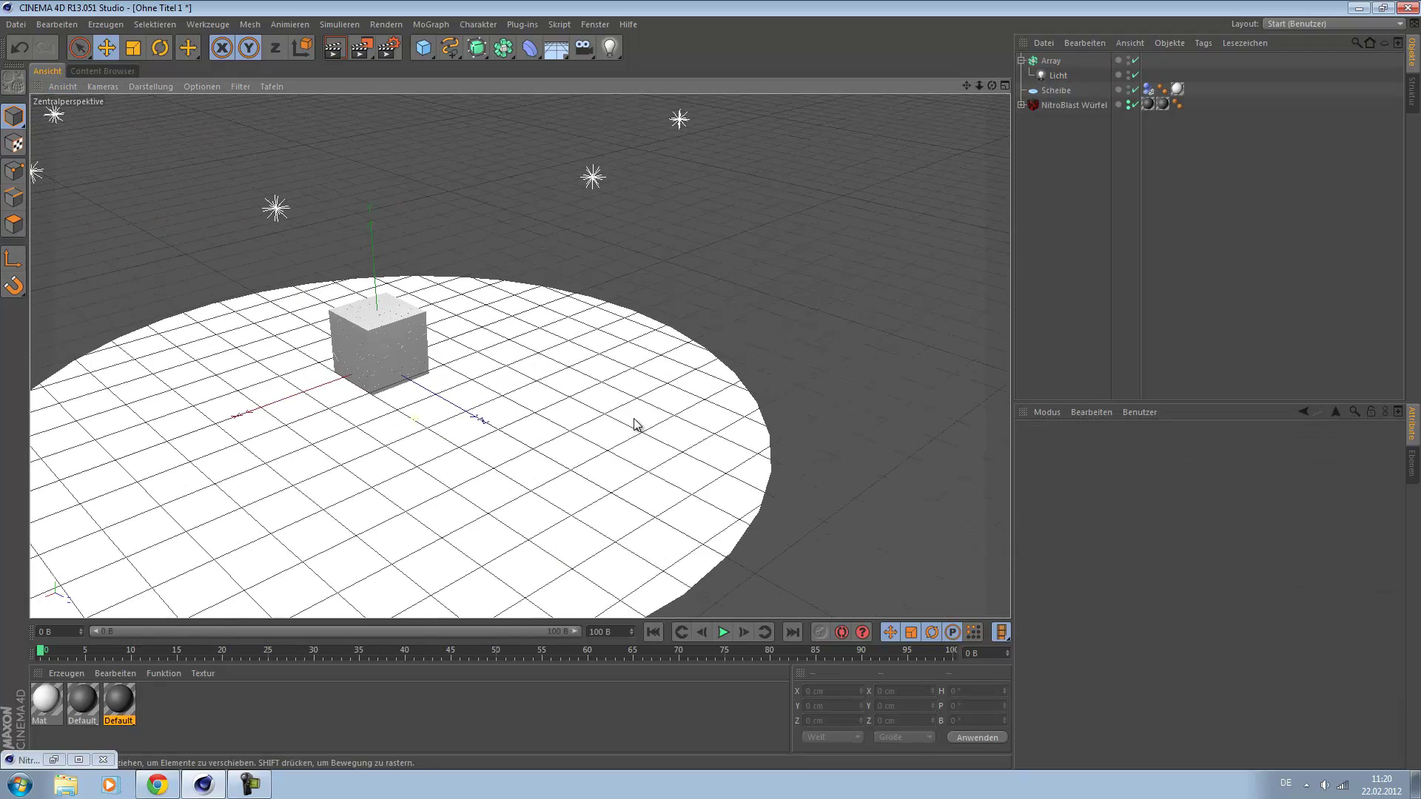
{"action": "left_click_drag", "start_coordinate": [634, 426], "coordinate": [634, 425], "text": "alt"}
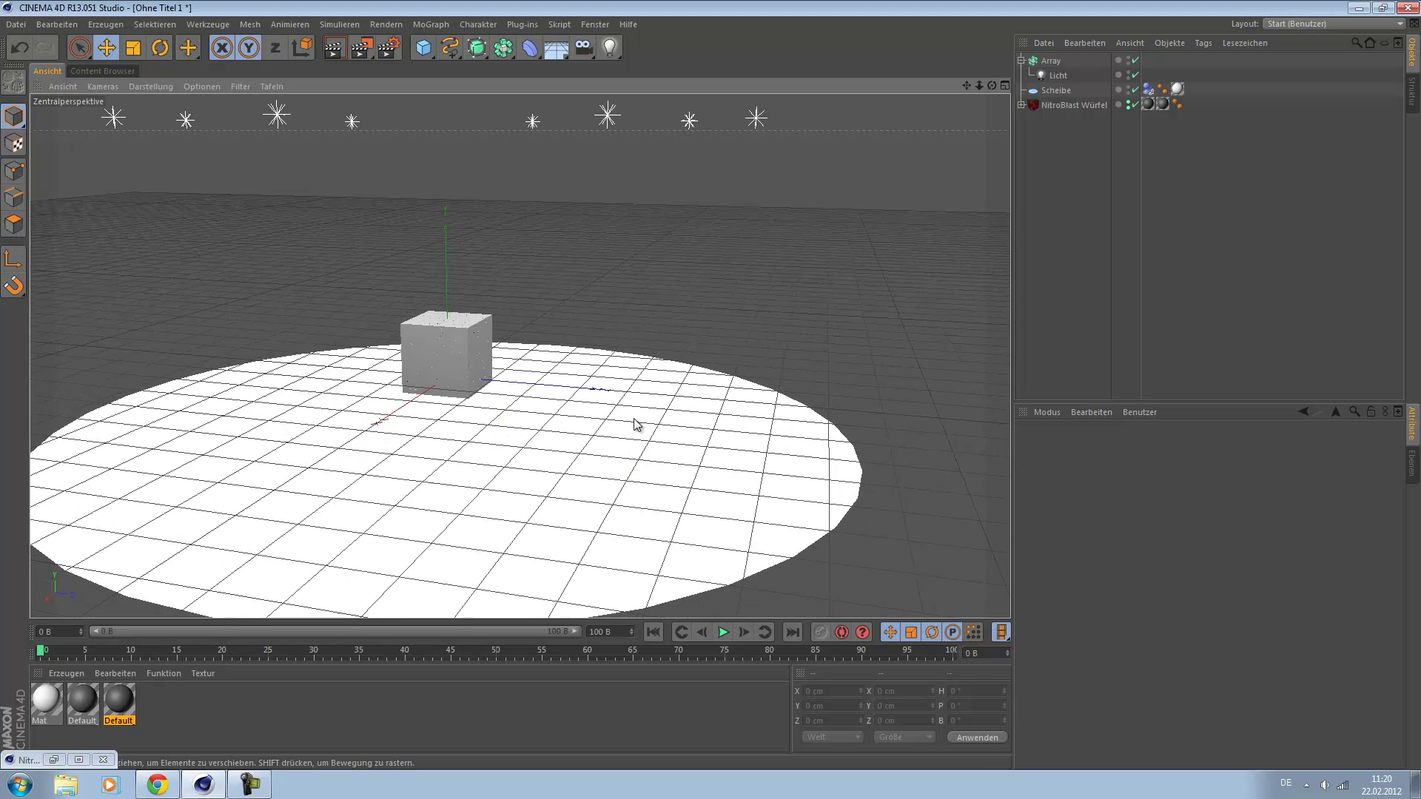
{"action": "key", "text": "F8"}
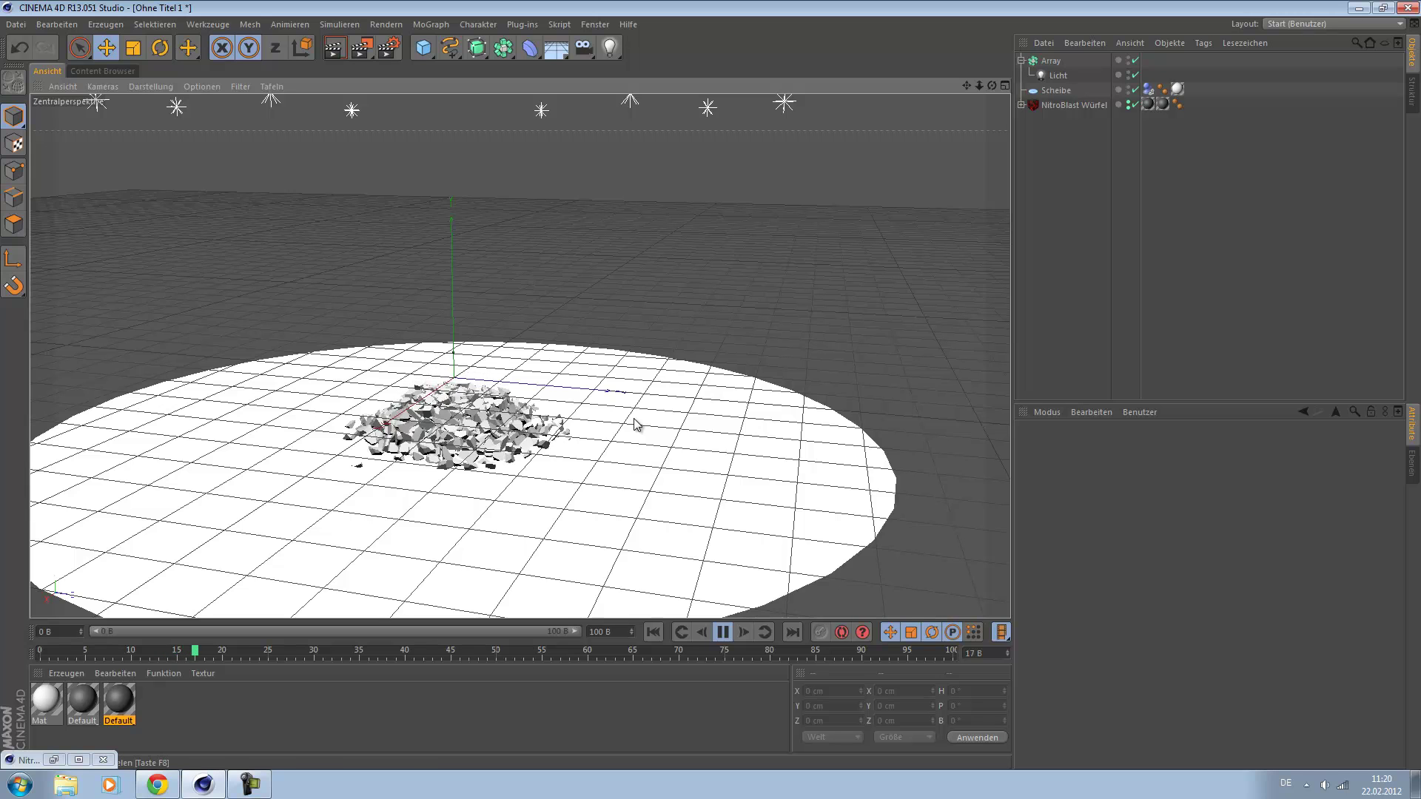
{"action": "key", "text": "F8"}
Step: Frame the rubble pile up close from a low angle and render the view
{"action": "scroll", "coordinate": [635, 423], "scroll_direction": "up", "scroll_amount": 10}
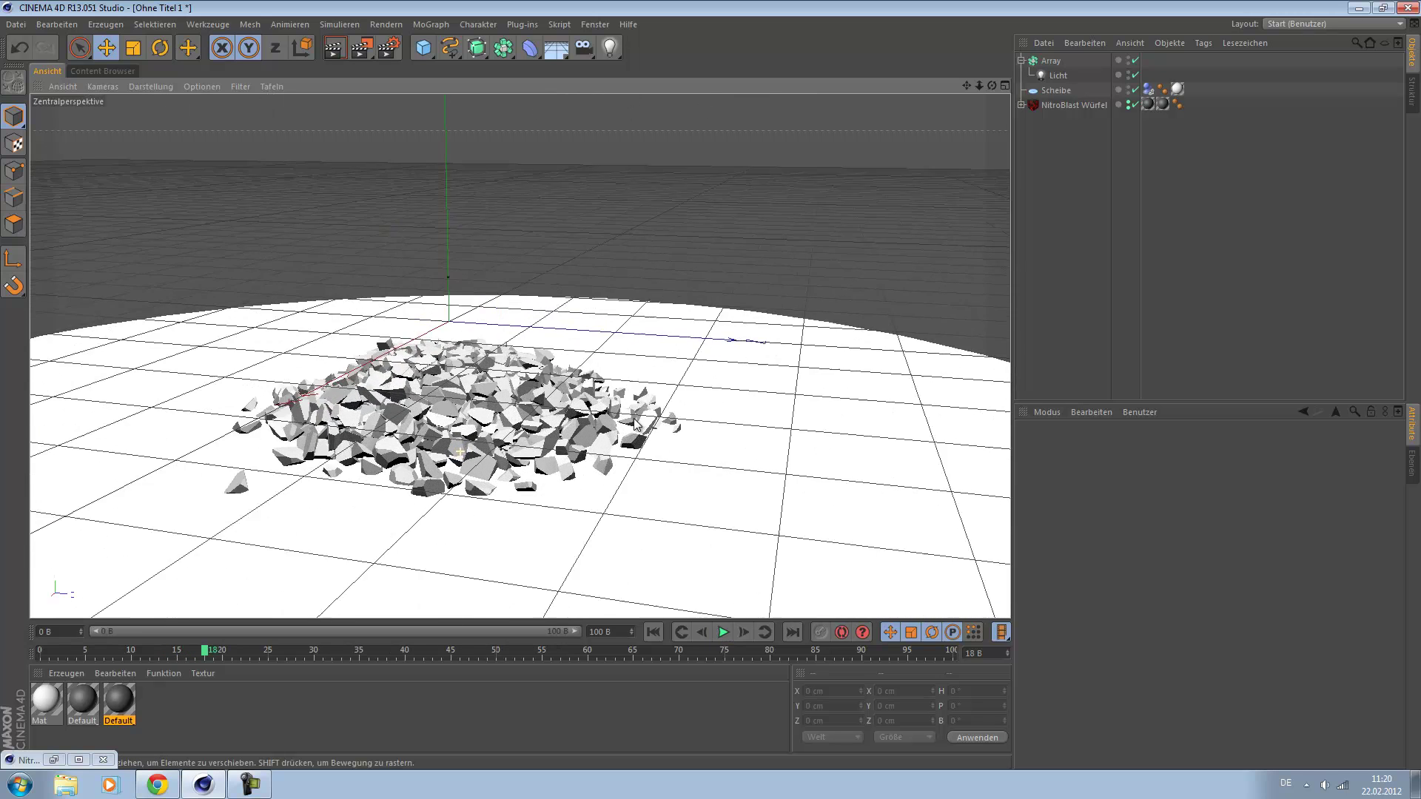
{"action": "left_click_drag", "start_coordinate": [635, 423], "coordinate": [661, 404], "text": "alt"}
{"action": "key", "text": "ctrl+r"}
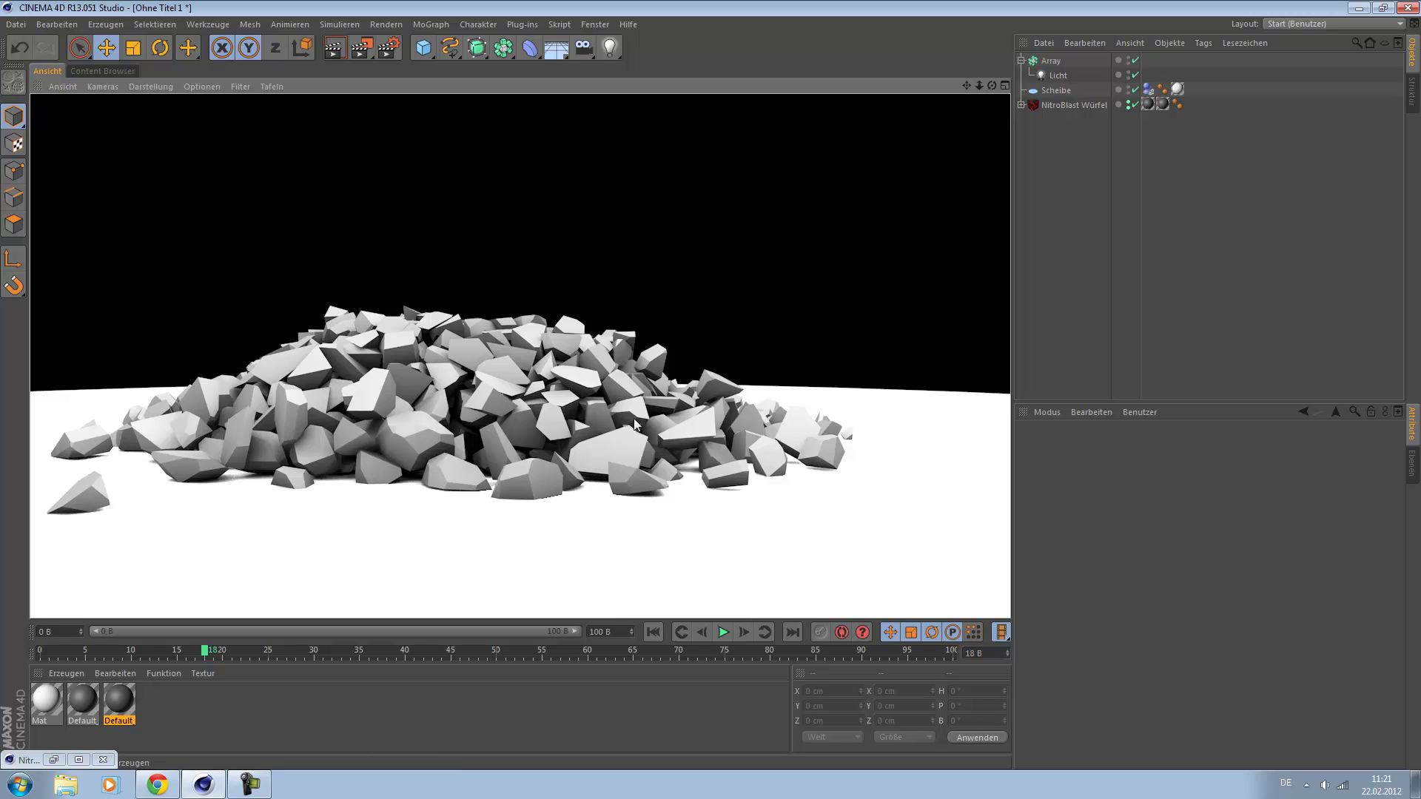
Step: Add a Hintergrund object and apply the white Mat material to it
{"action": "left_click", "coordinate": [556, 48]}
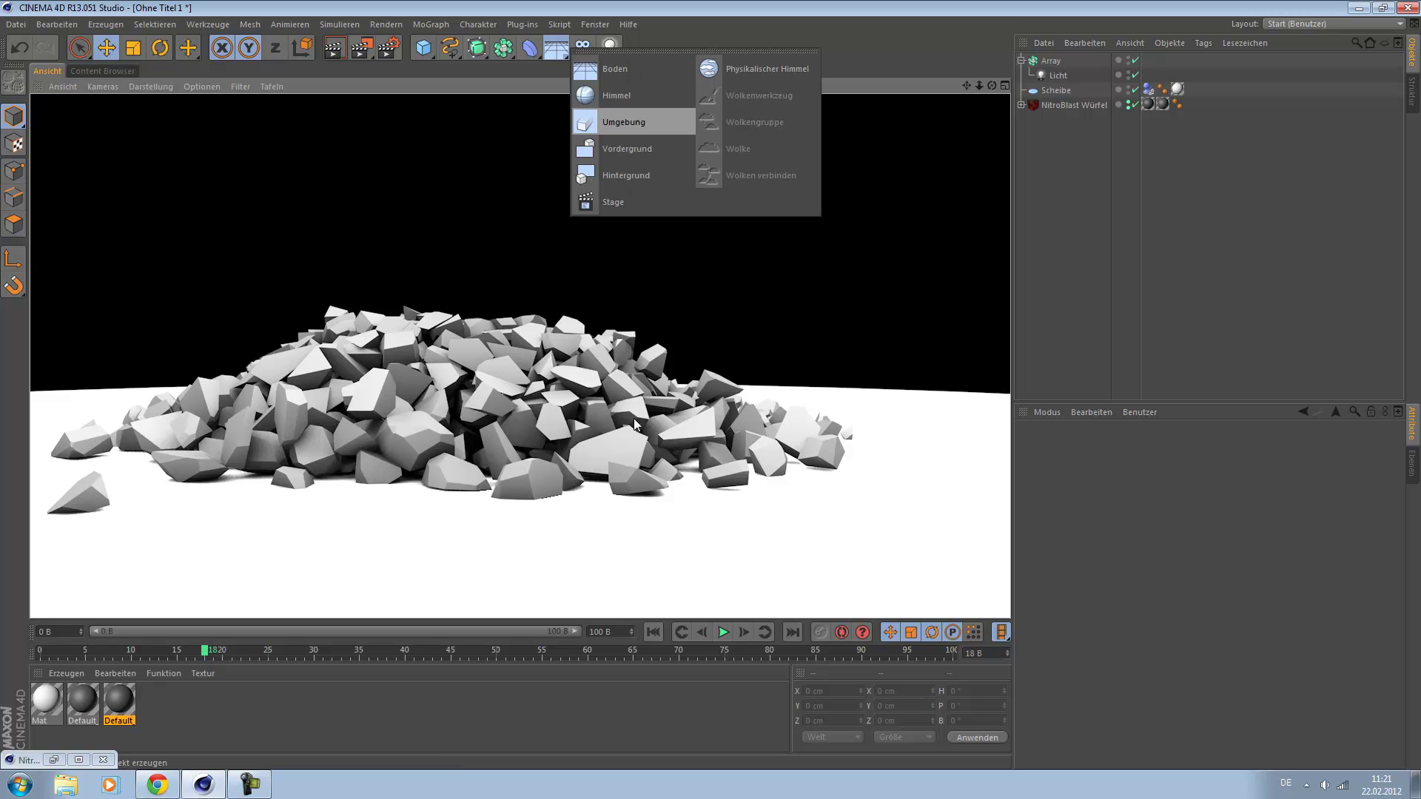
{"action": "left_click", "coordinate": [625, 175]}
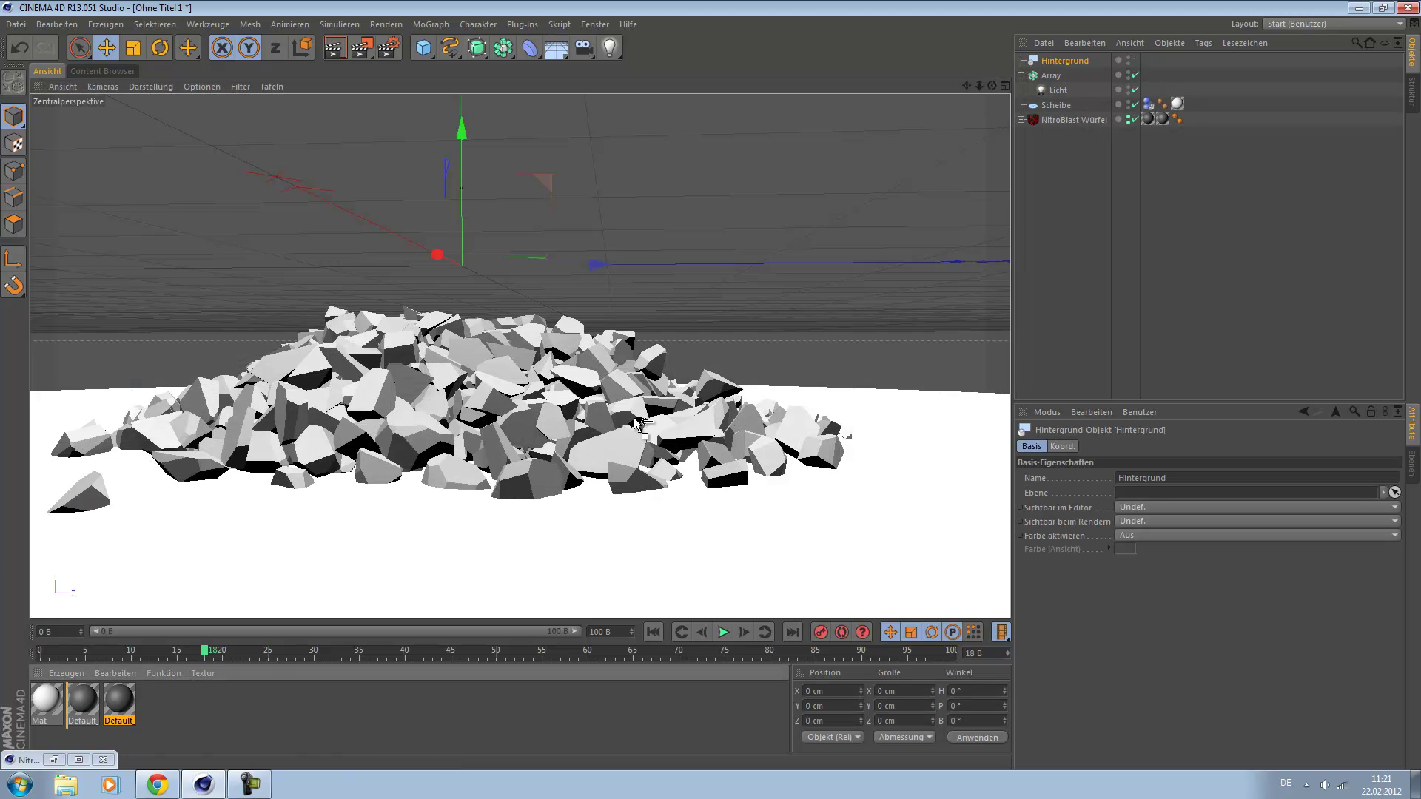
{"action": "left_click_drag", "start_coordinate": [45, 699], "coordinate": [1064, 61]}
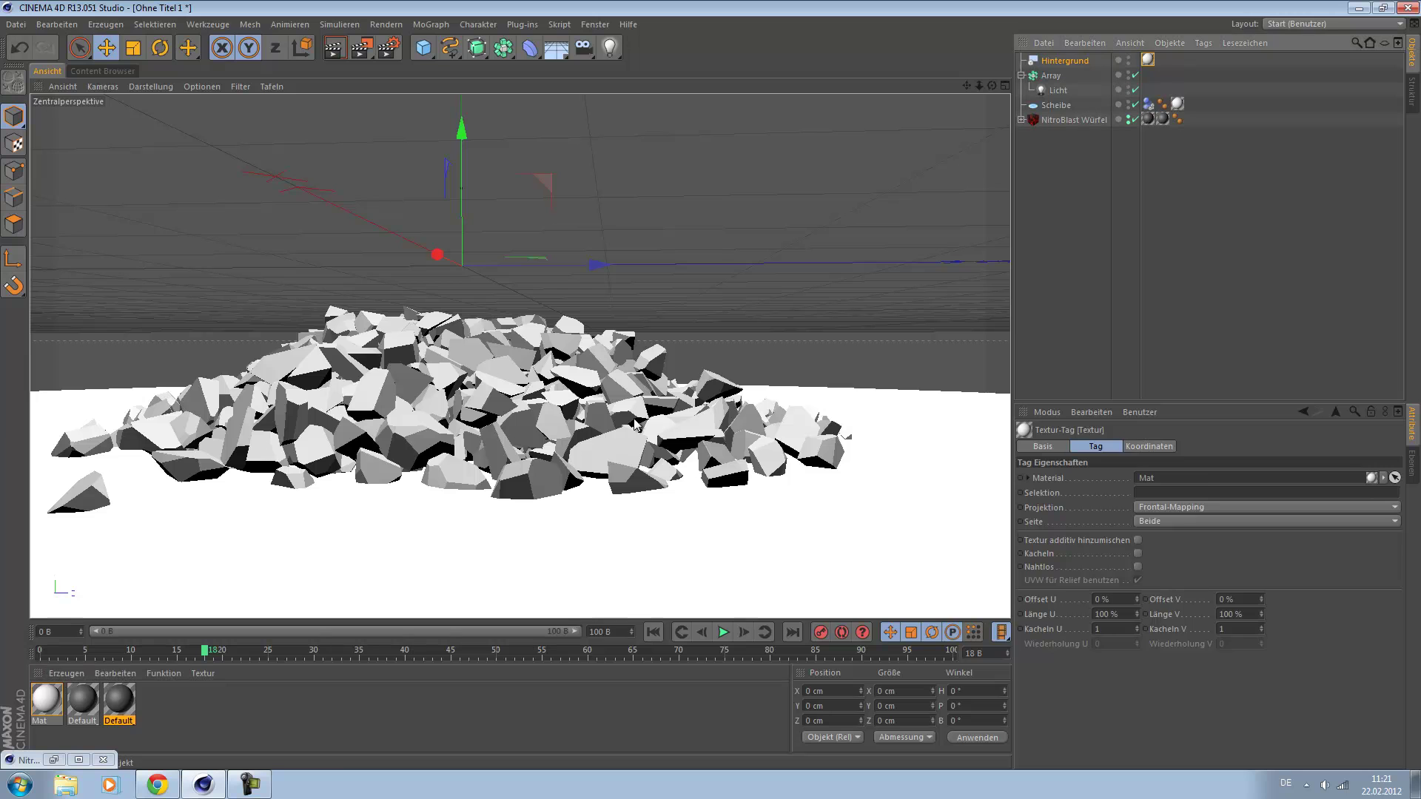
{"action": "left_click", "coordinate": [1065, 61]}
{"action": "key", "text": "ctrl+b"}
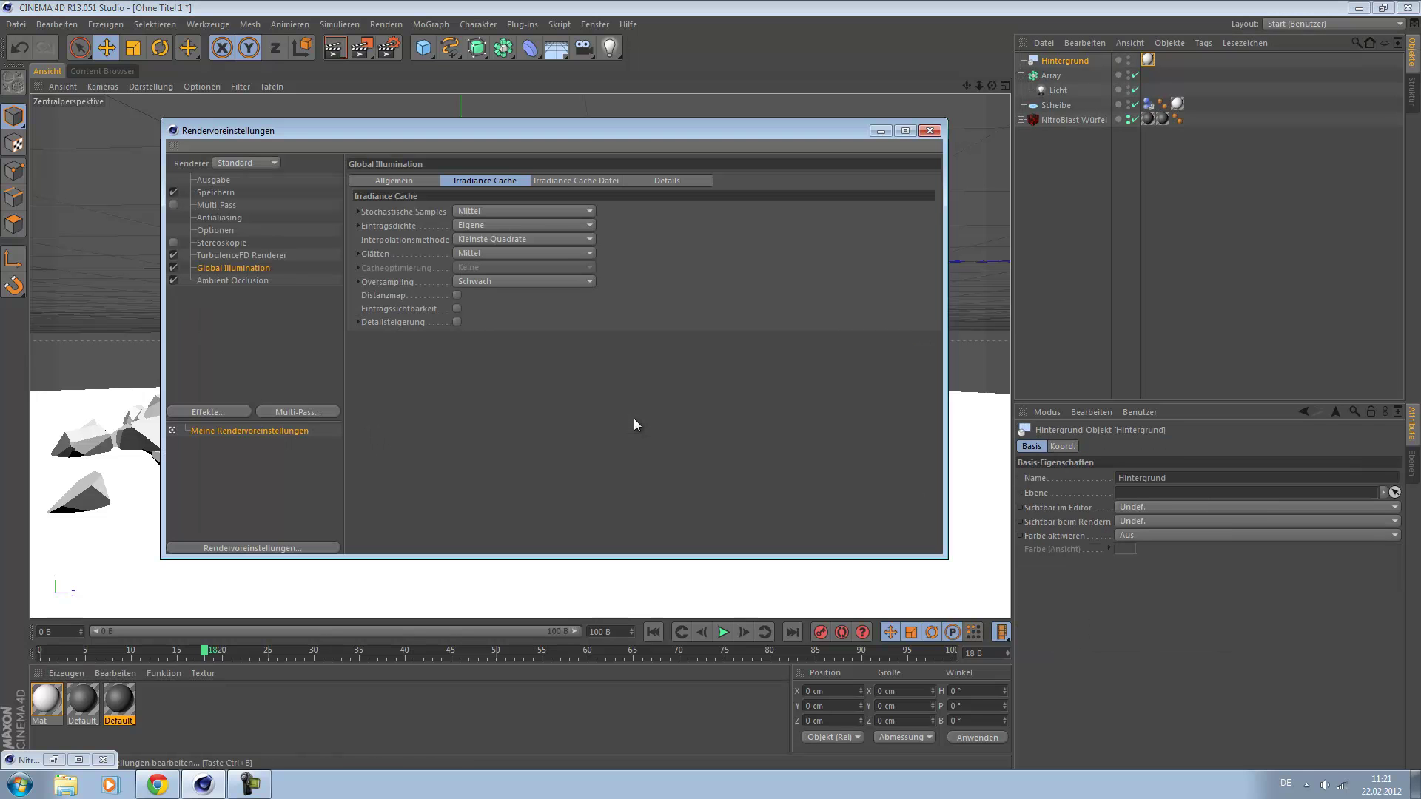
{"action": "left_click", "coordinate": [173, 268]}
{"action": "left_click", "coordinate": [173, 281]}
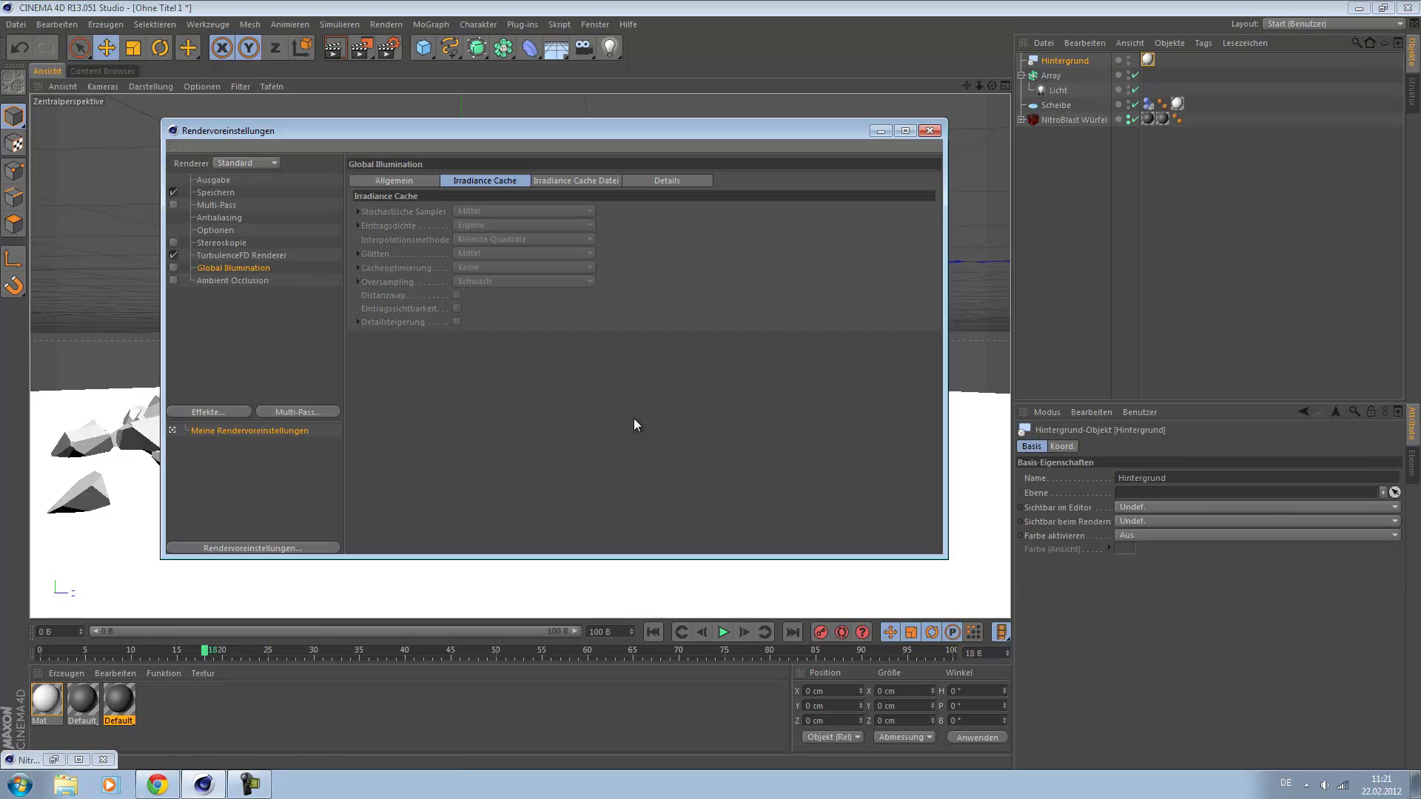
{"action": "left_click", "coordinate": [173, 267]}
{"action": "left_click", "coordinate": [173, 280]}
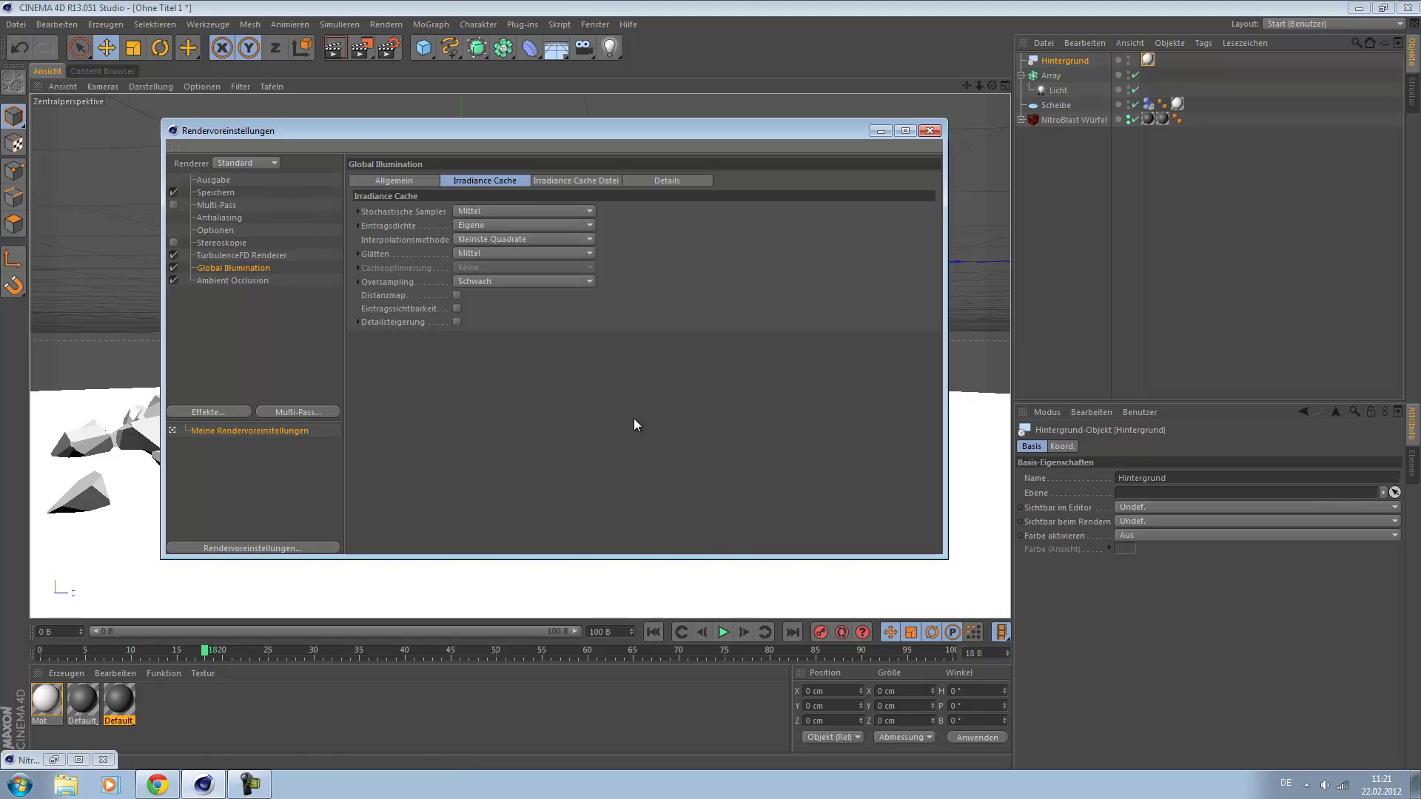
{"action": "left_click", "coordinate": [929, 131]}
Step: Render the view again to check the rubble against the white background
{"action": "left_click", "coordinate": [335, 47]}
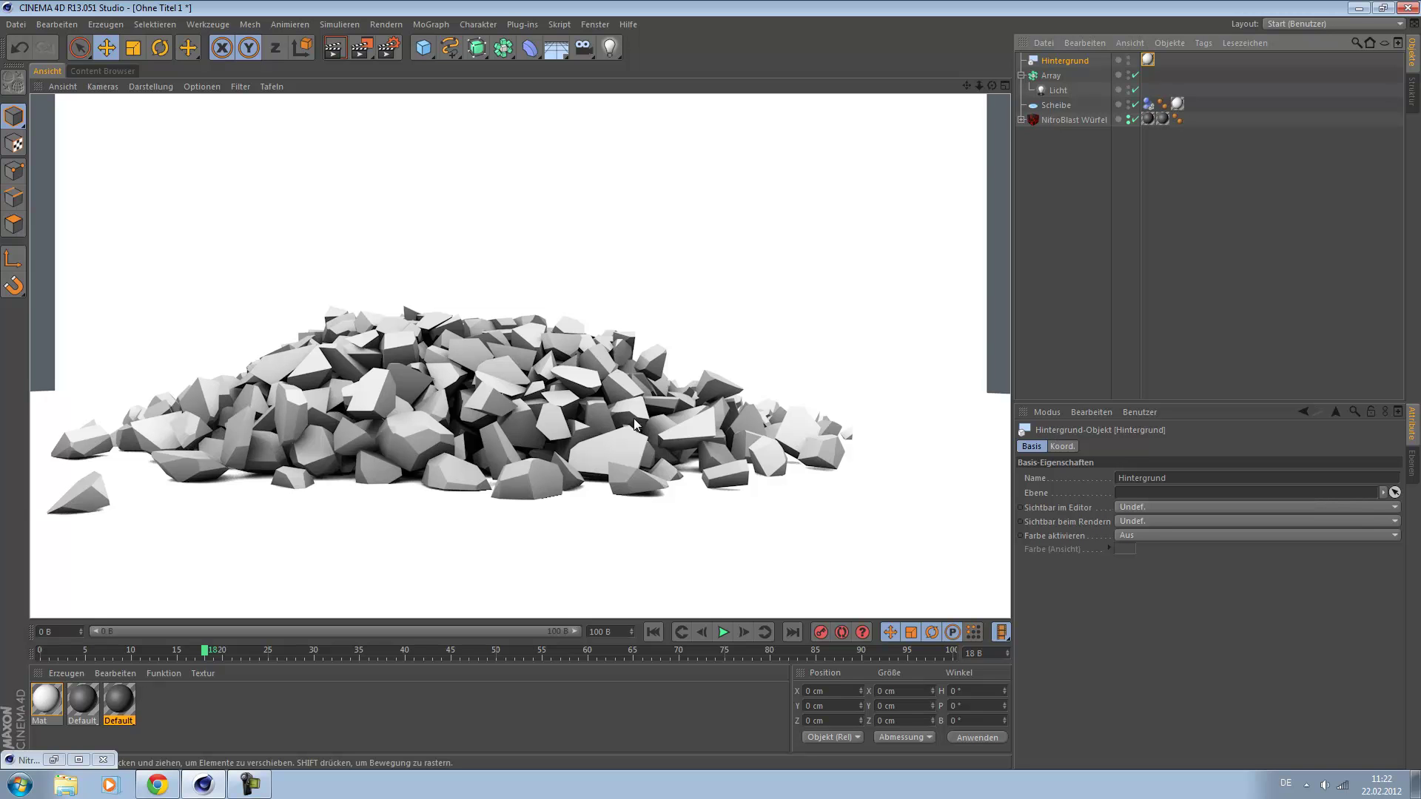
Step: Reduce the intensity of the Licht object inside the Array to 60 %
{"action": "left_click_drag", "start_coordinate": [635, 424], "coordinate": [710, 424], "text": "alt"}
{"action": "scroll", "coordinate": [635, 424], "scroll_direction": "down", "scroll_amount": 8}
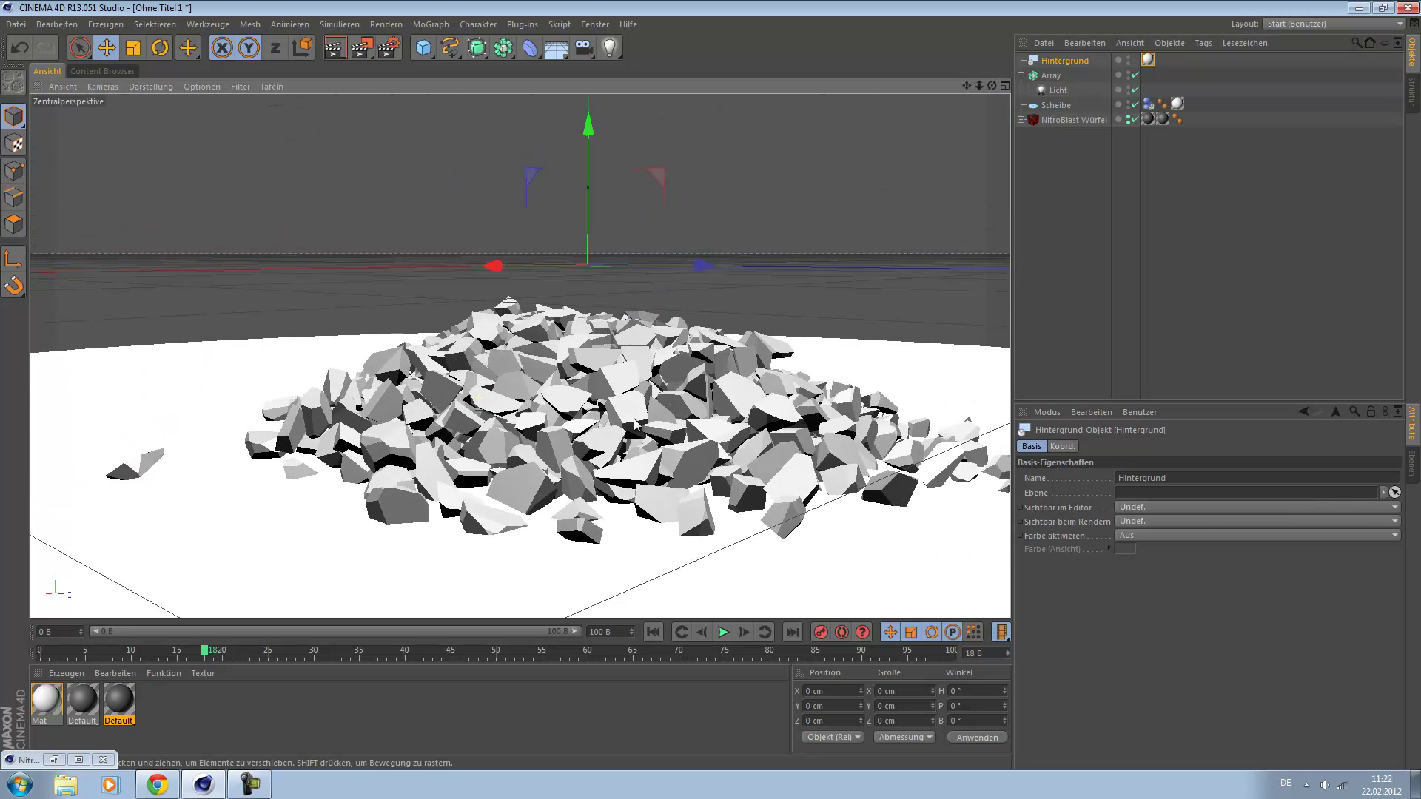
{"action": "scroll", "coordinate": [635, 424], "scroll_direction": "down", "scroll_amount": 2}
{"action": "middle_click_drag", "start_coordinate": [635, 424], "coordinate": [581, 473], "text": "alt"}
{"action": "left_click", "coordinate": [1058, 90]}
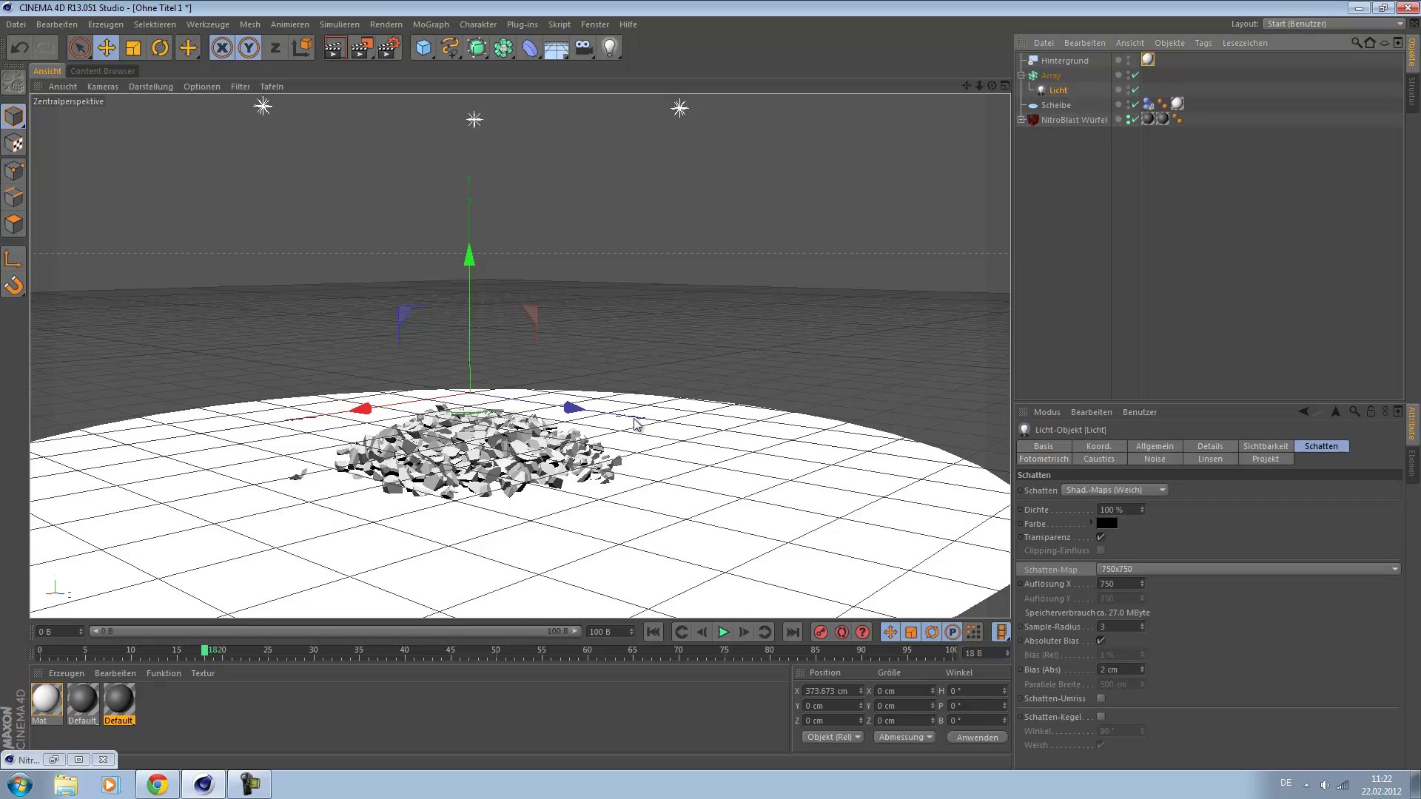
{"action": "left_click", "coordinate": [1154, 447]}
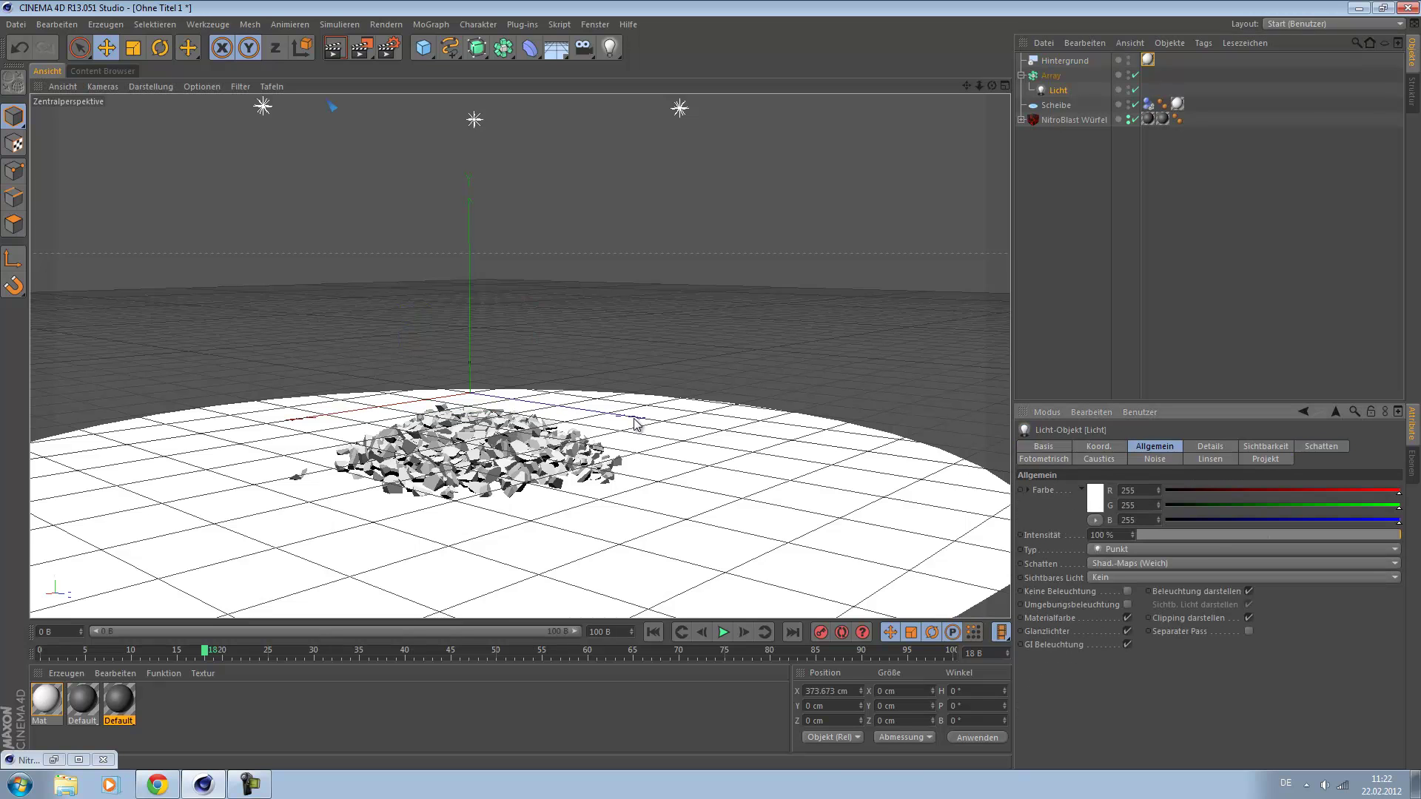
{"action": "mouse_move", "coordinate": [1399, 534]}
{"action": "left_mouse_down"}
{"action": "mouse_move", "coordinate": [1269, 534]}
{"action": "mouse_move", "coordinate": [1285, 534]}
{"action": "left_mouse_up"}
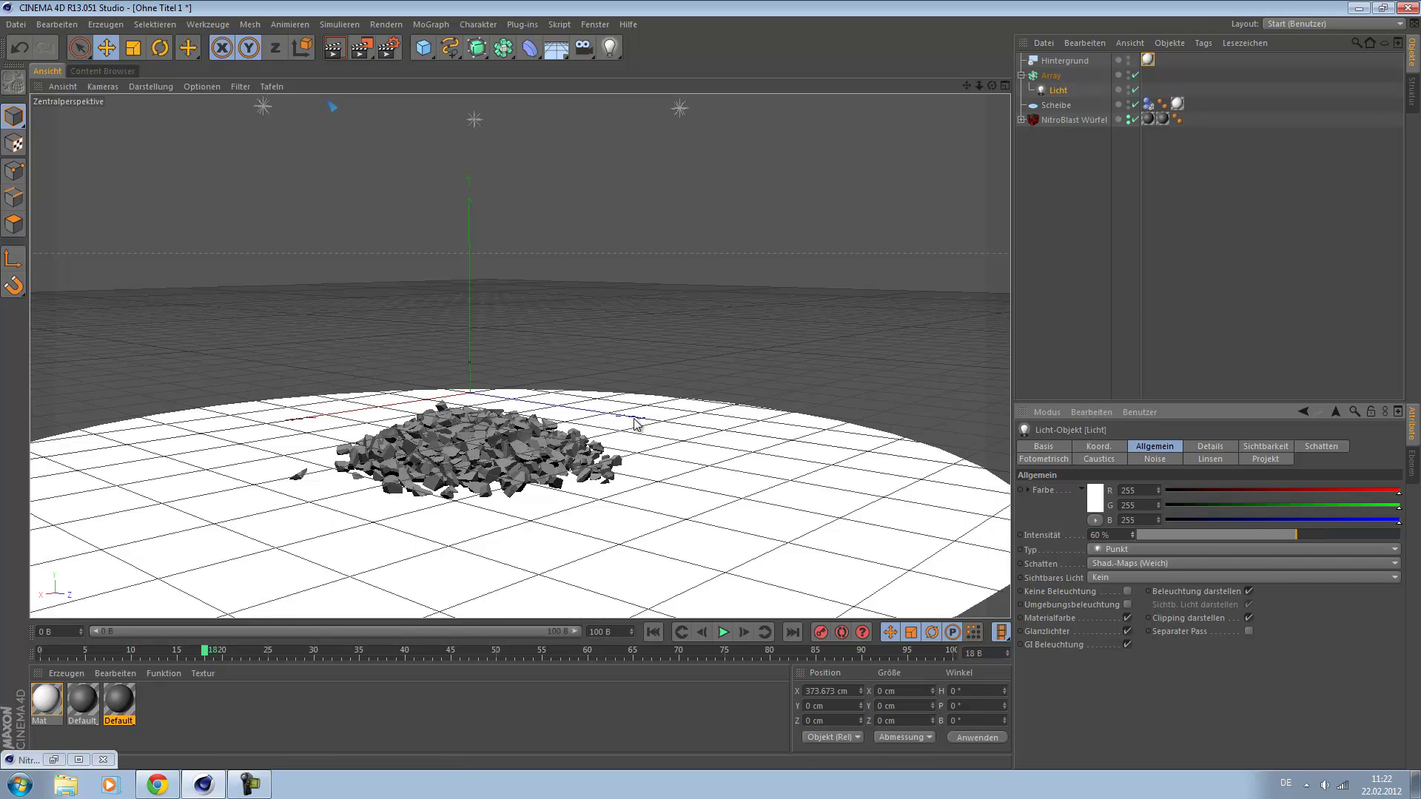
Step: Reduce the number of copies in the light Array to 5
{"action": "scroll", "coordinate": [635, 419], "scroll_direction": "up", "scroll_amount": 4}
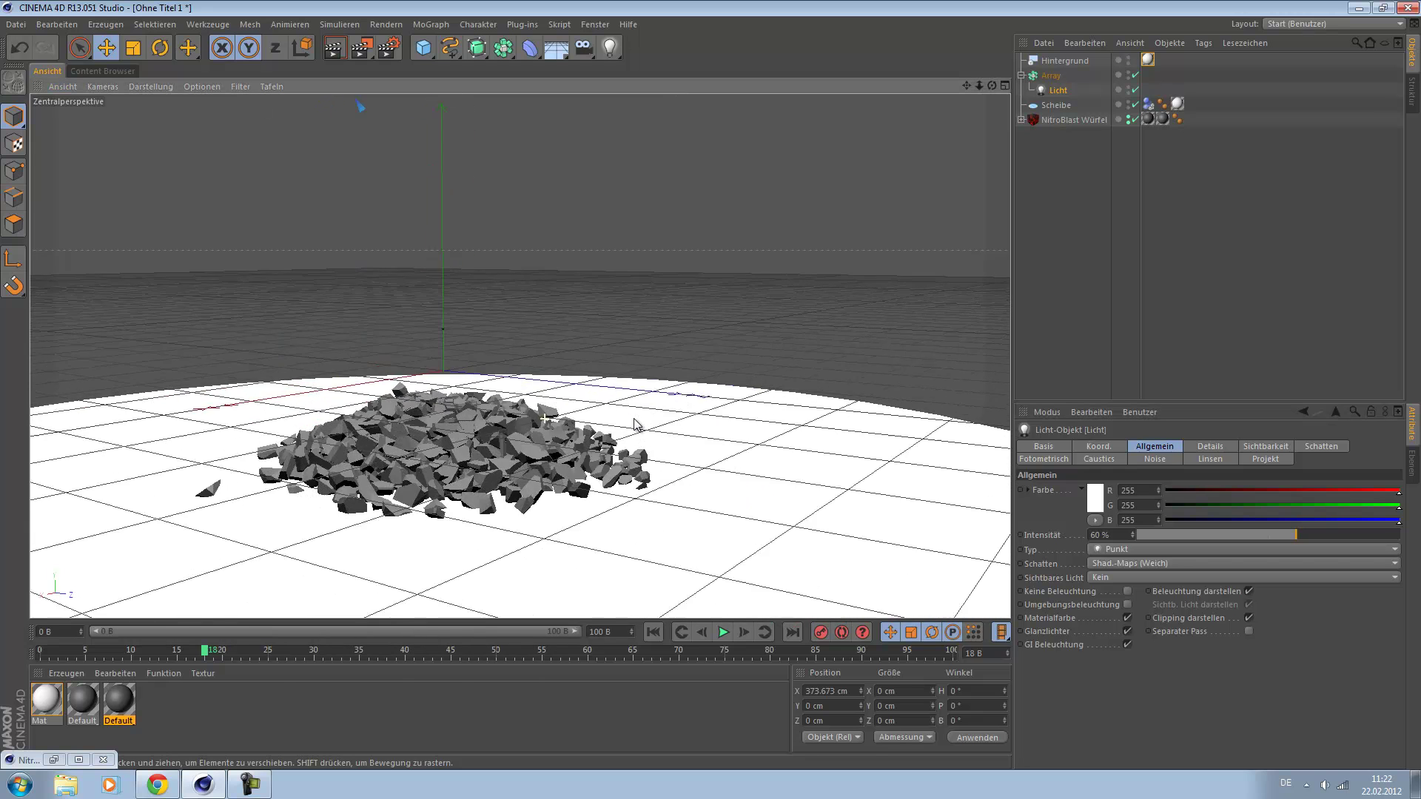
{"action": "mouse_move", "coordinate": [544, 419]}
{"action": "left_mouse_down", "text": "alt"}
{"action": "mouse_move", "coordinate": [636, 403]}
{"action": "mouse_move", "coordinate": [610, 404]}
{"action": "mouse_move", "coordinate": [642, 451]}
{"action": "left_mouse_up", "text": "alt"}
{"action": "left_click", "coordinate": [1051, 76]}
{"action": "scroll", "coordinate": [634, 420], "scroll_direction": "down", "scroll_amount": 5}
{"action": "mouse_move", "coordinate": [634, 419]}
{"action": "middle_mouse_down", "text": "alt"}
{"action": "mouse_move", "coordinate": [599, 544]}
{"action": "mouse_move", "coordinate": [559, 614]}
{"action": "middle_mouse_up", "text": "alt"}
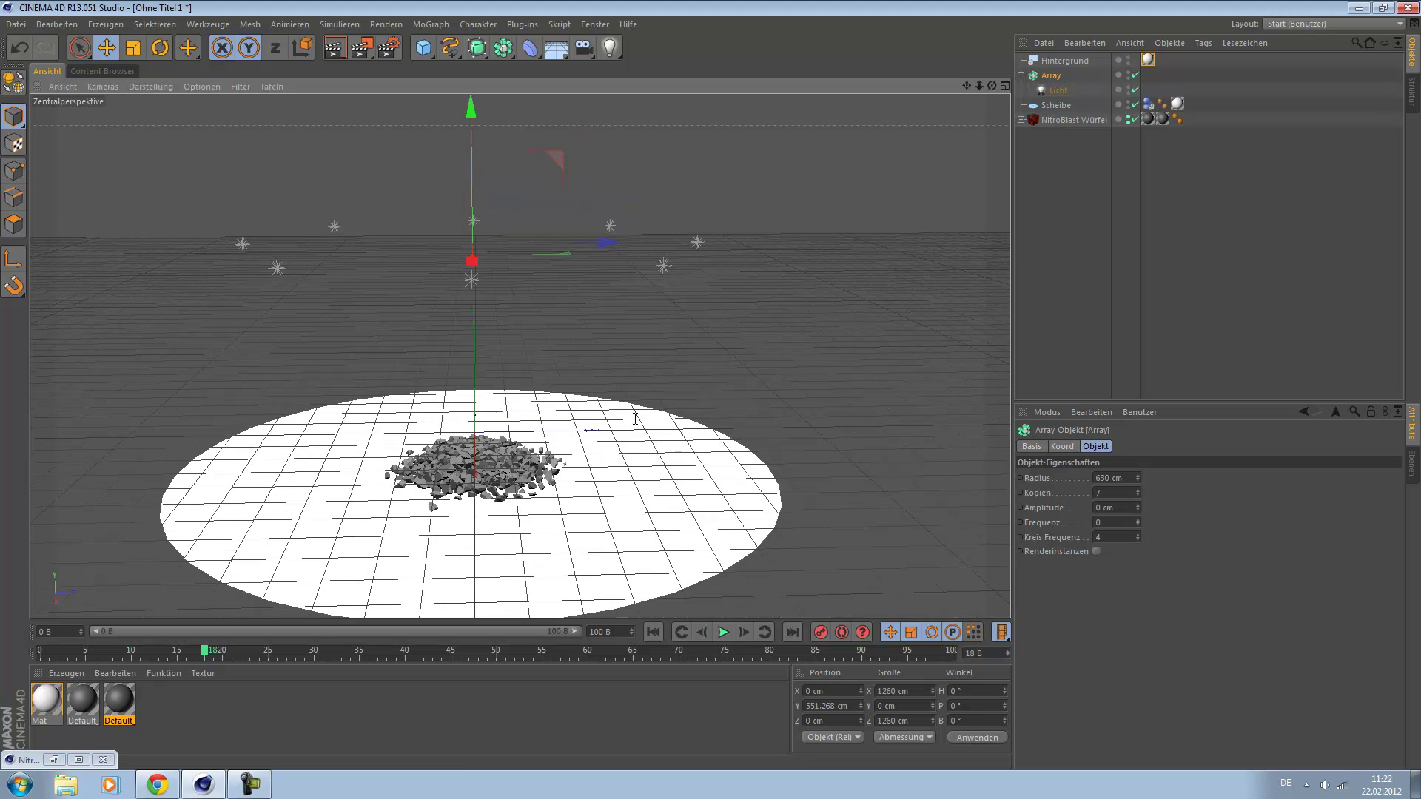
{"action": "left_click", "coordinate": [1137, 495]}
{"action": "left_click", "coordinate": [1137, 495]}
{"action": "left_click", "coordinate": [1184, 244]}
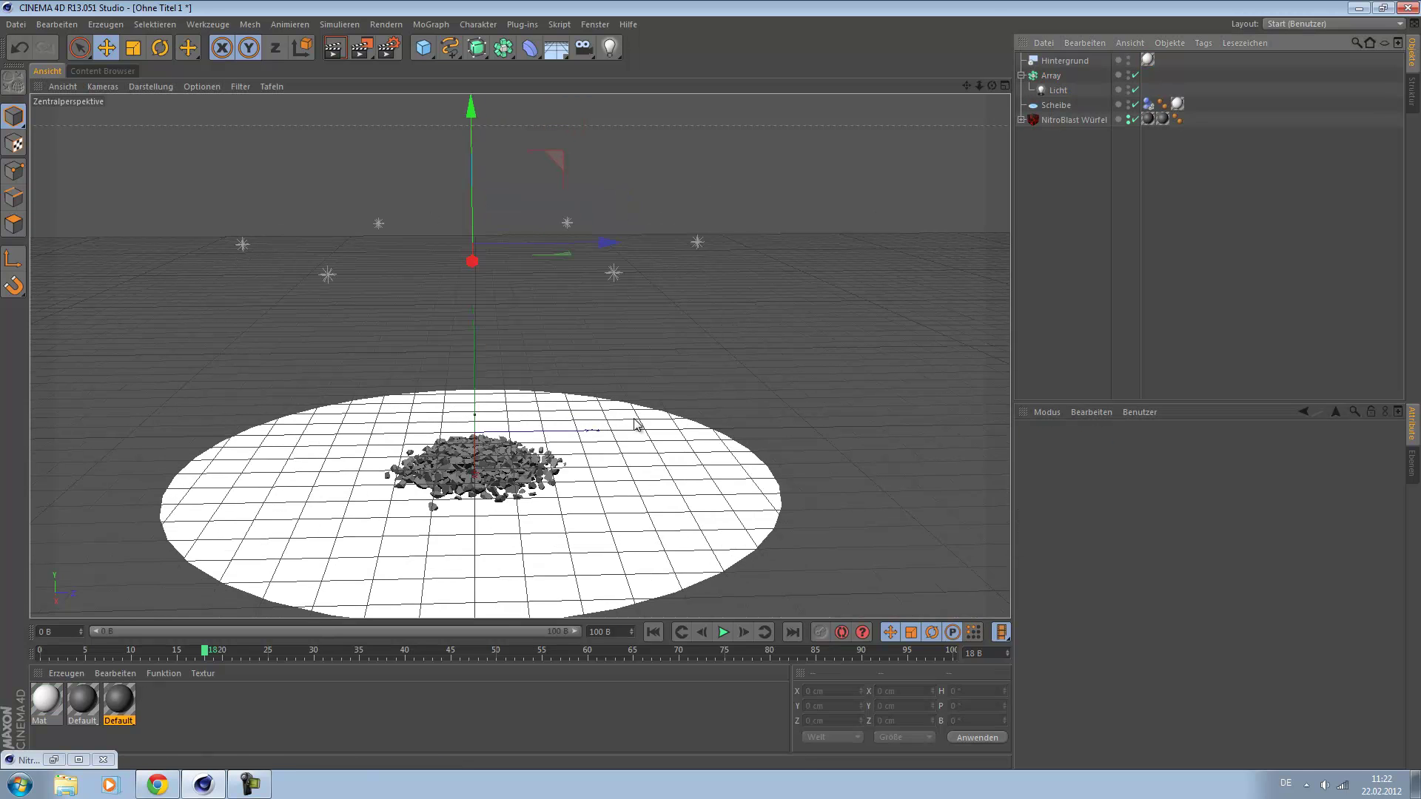
Step: Frame the scene from a low angle, replay the collapse from the first frame to frame 23, and return to the start
{"action": "scroll", "coordinate": [634, 420], "scroll_direction": "up", "scroll_amount": 7}
{"action": "middle_click_drag", "start_coordinate": [634, 420], "coordinate": [519, 274], "text": "alt"}
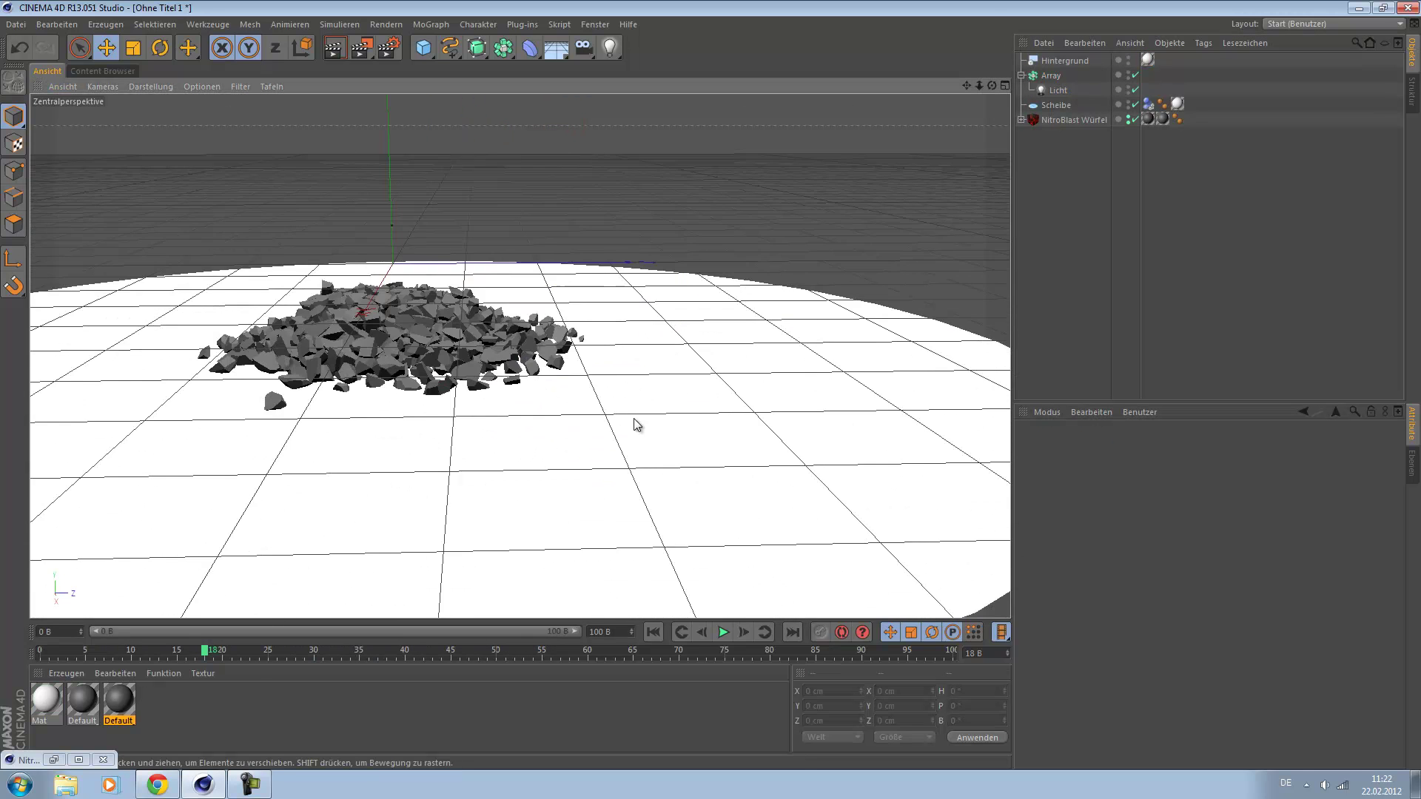
{"action": "scroll", "coordinate": [635, 424], "scroll_direction": "up", "scroll_amount": 4}
{"action": "scroll", "coordinate": [635, 423], "scroll_direction": "up", "scroll_amount": 5}
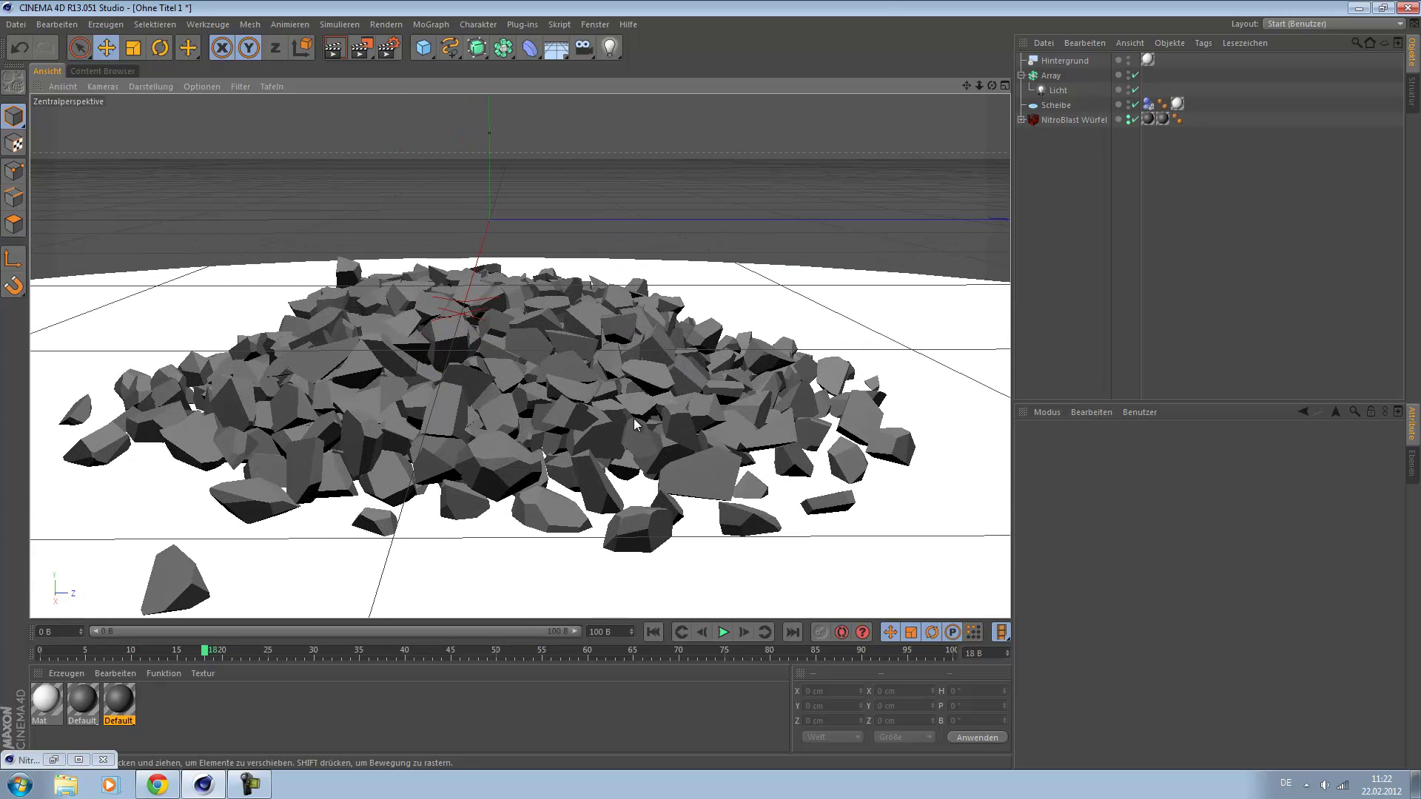
{"action": "mouse_move", "coordinate": [634, 424]}
{"action": "left_mouse_down", "text": "alt"}
{"action": "mouse_move", "coordinate": [634, 359]}
{"action": "mouse_move", "coordinate": [638, 436]}
{"action": "mouse_move", "coordinate": [648, 429]}
{"action": "left_mouse_up", "text": "alt"}
{"action": "scroll", "coordinate": [634, 425], "scroll_direction": "down", "scroll_amount": 2}
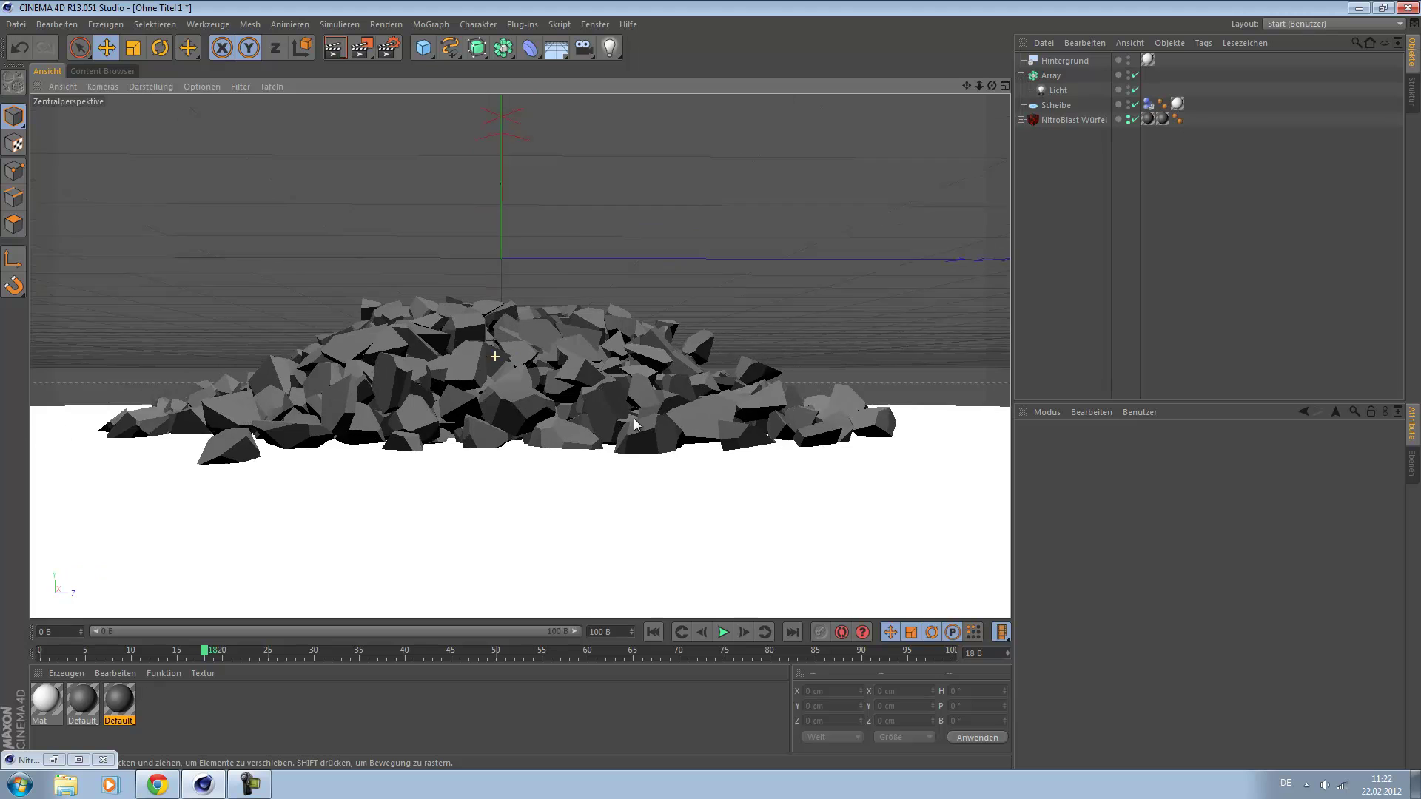
{"action": "scroll", "coordinate": [634, 425], "scroll_direction": "down", "scroll_amount": 1}
{"action": "key", "text": "shift+f"}
{"action": "middle_click_drag", "start_coordinate": [634, 425], "coordinate": [627, 510], "text": "alt"}
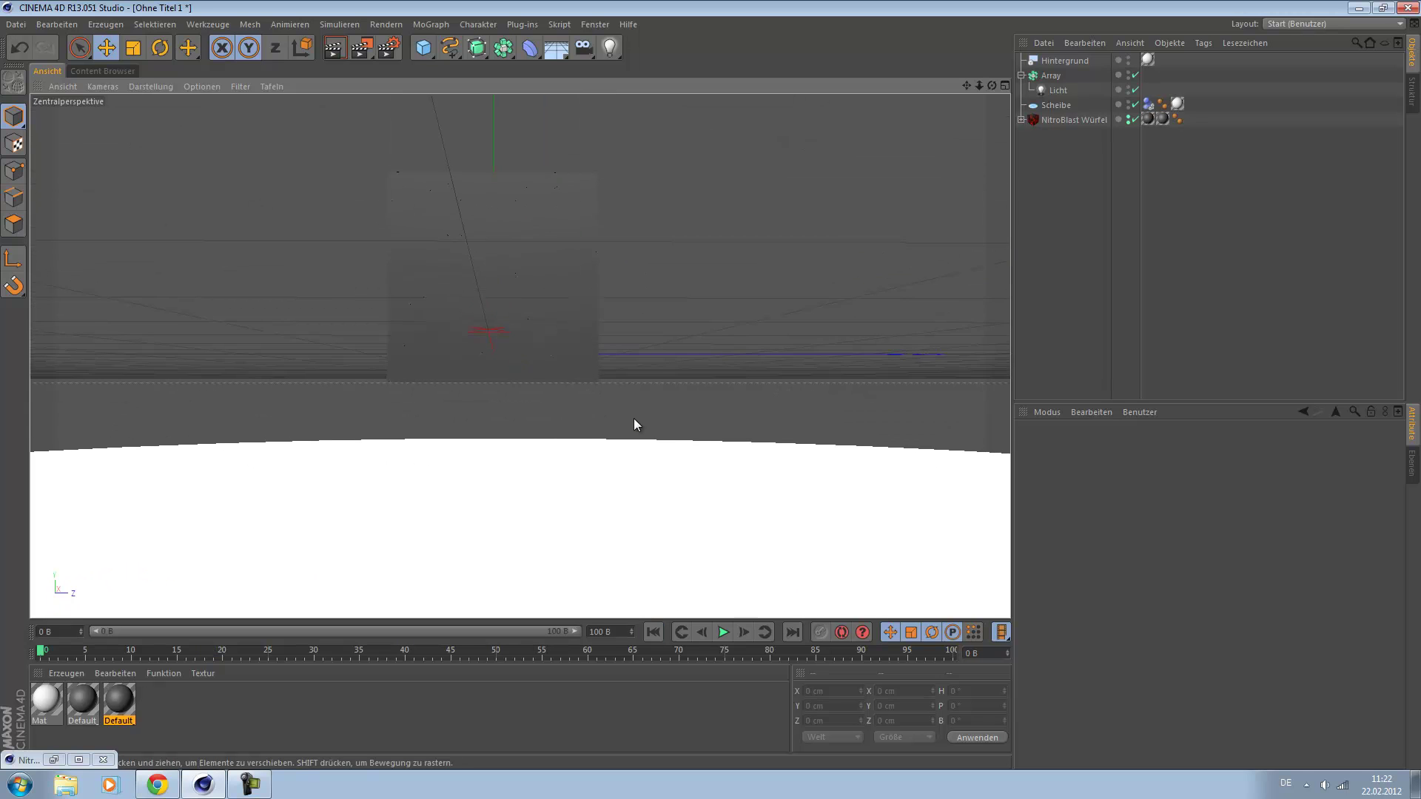
{"action": "left_click_drag", "start_coordinate": [635, 425], "coordinate": [634, 424], "text": "alt"}
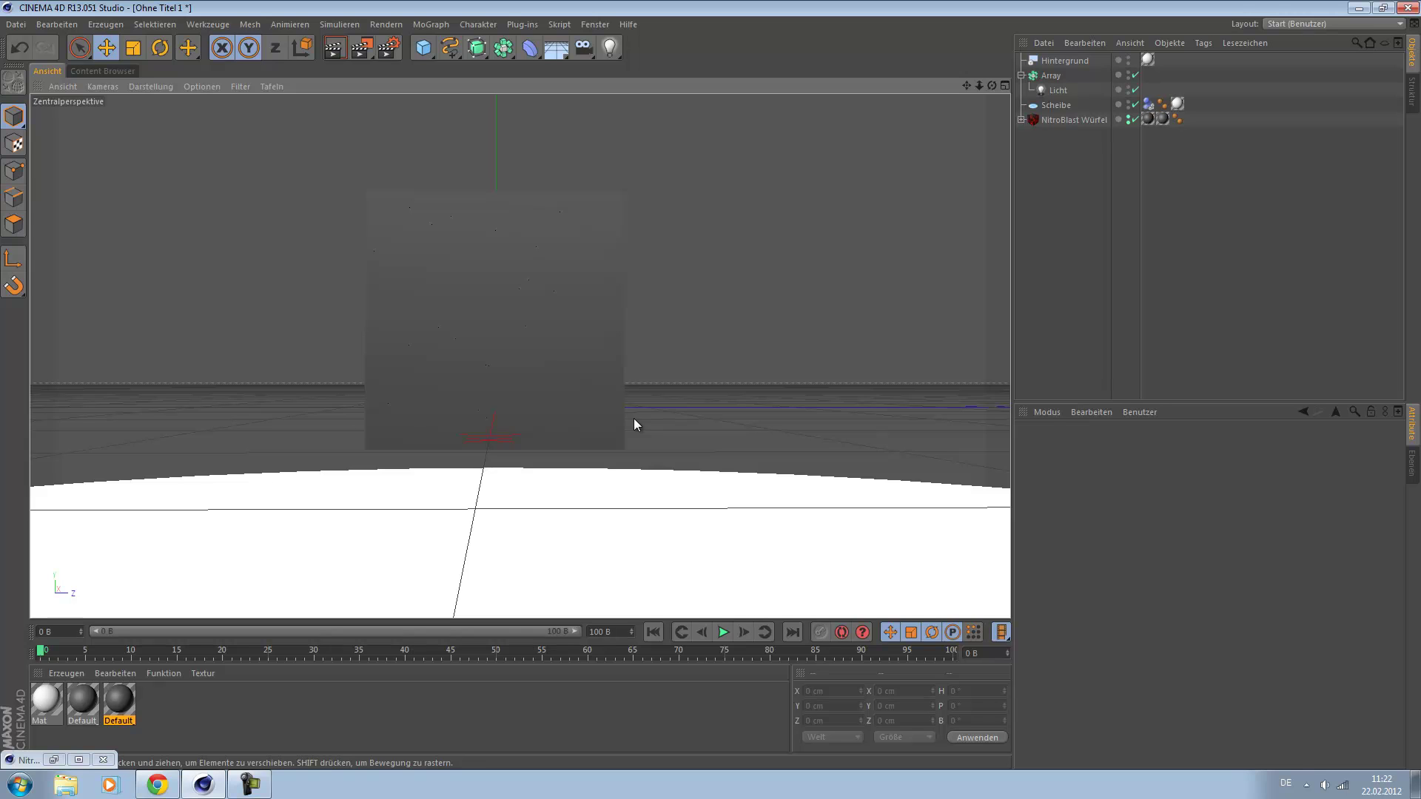
{"action": "key", "text": "F8"}
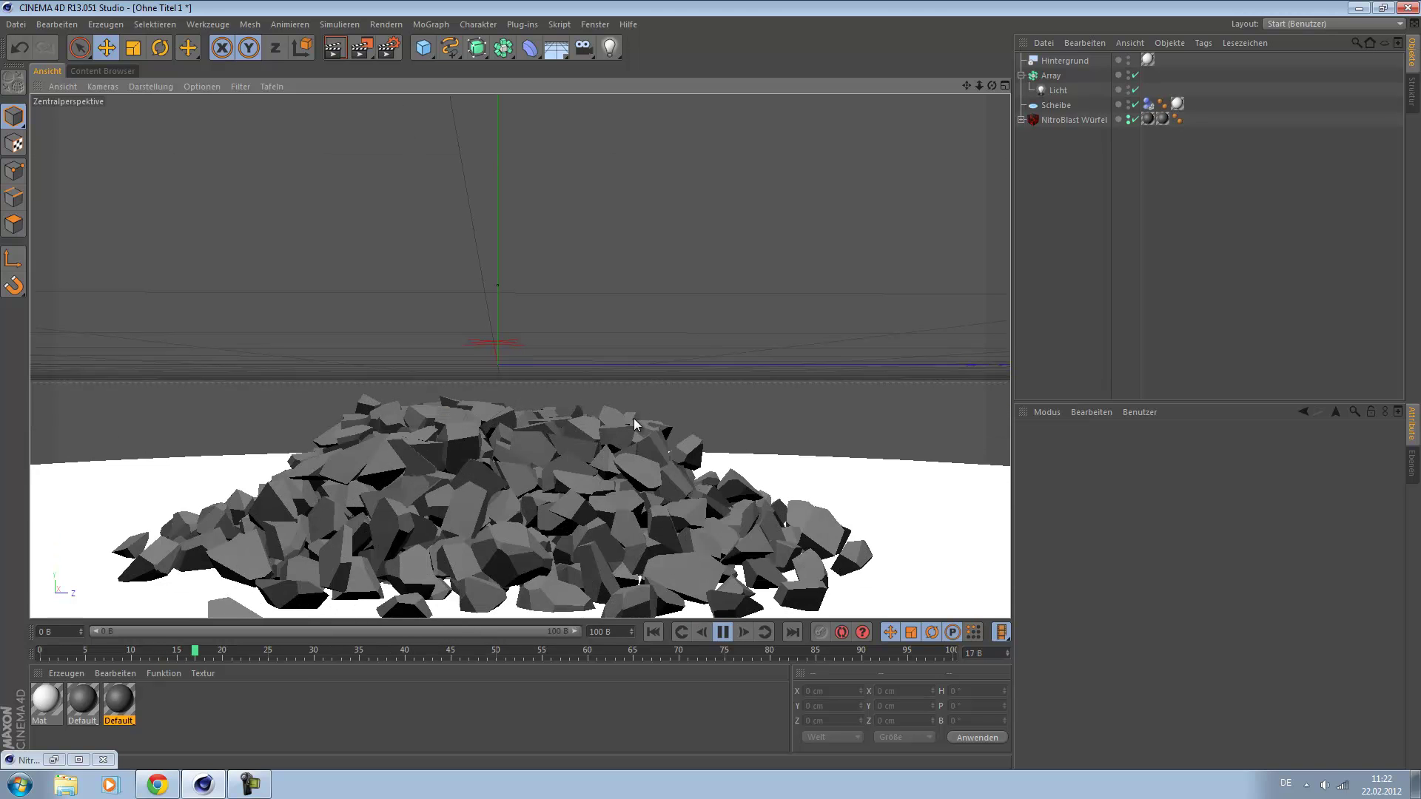
{"action": "key", "text": "F8"}
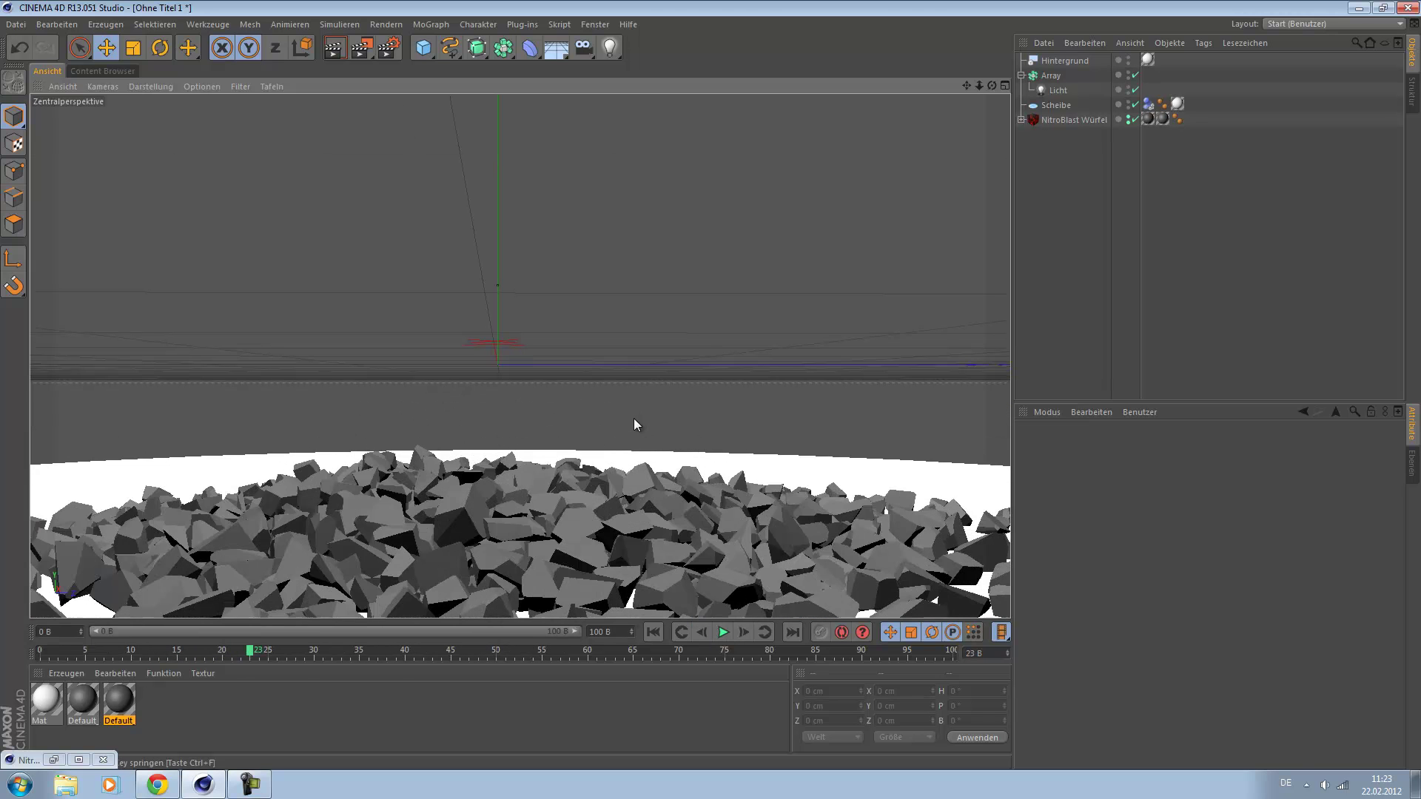
{"action": "key", "text": "shift+f"}
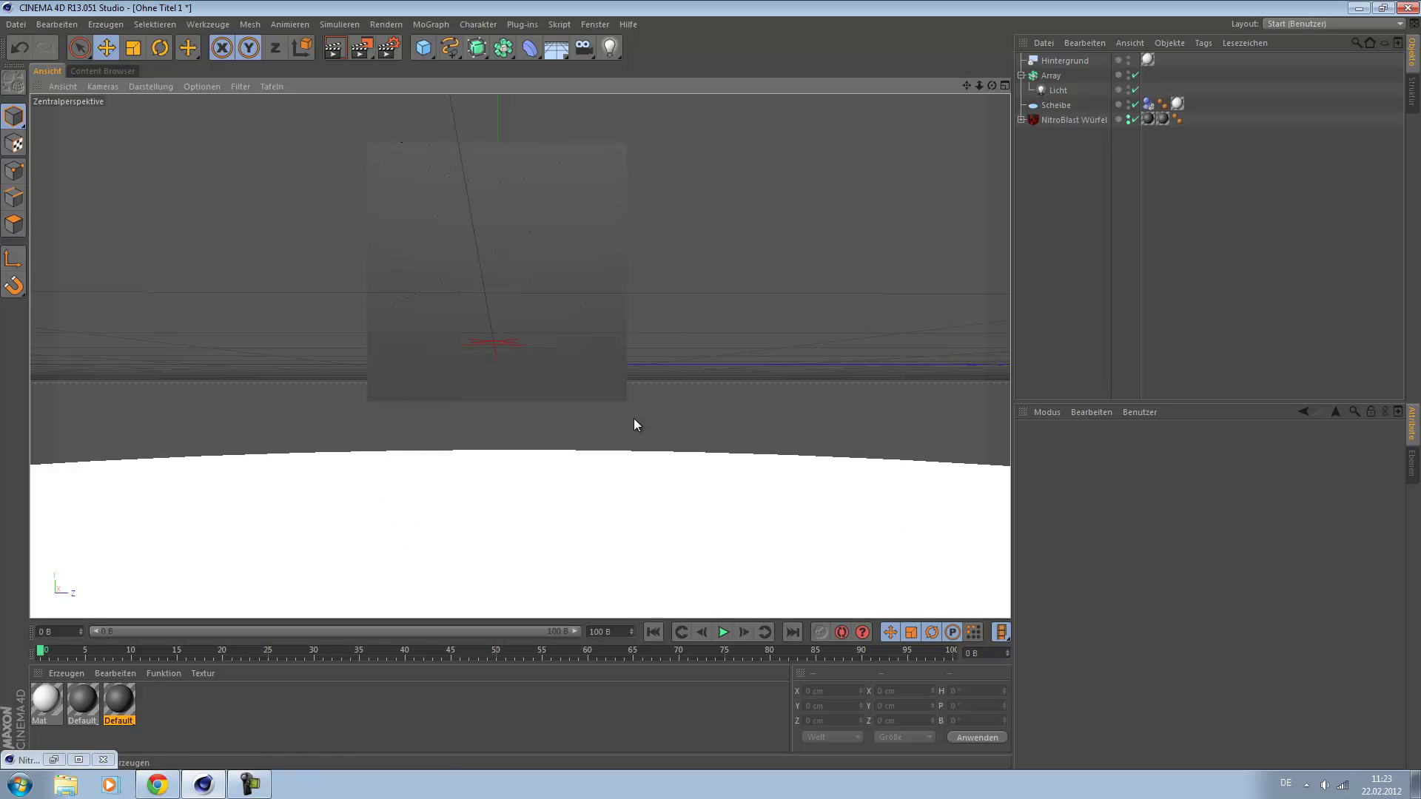
Step: Add a Kamera object and keyframe it at frame 0 with a close, low frontal view of the intact cube
{"action": "left_click", "coordinate": [584, 48]}
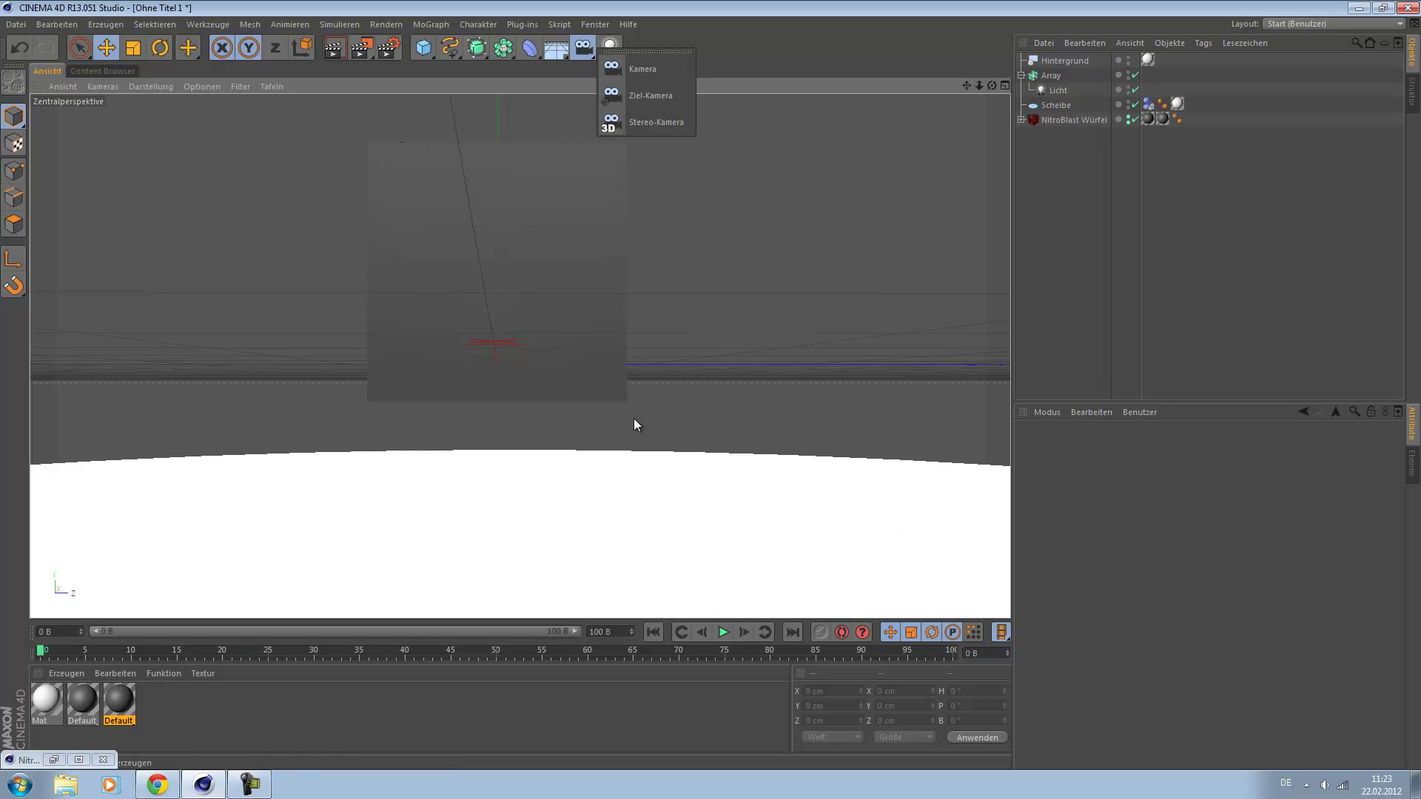
{"action": "left_click", "coordinate": [642, 68]}
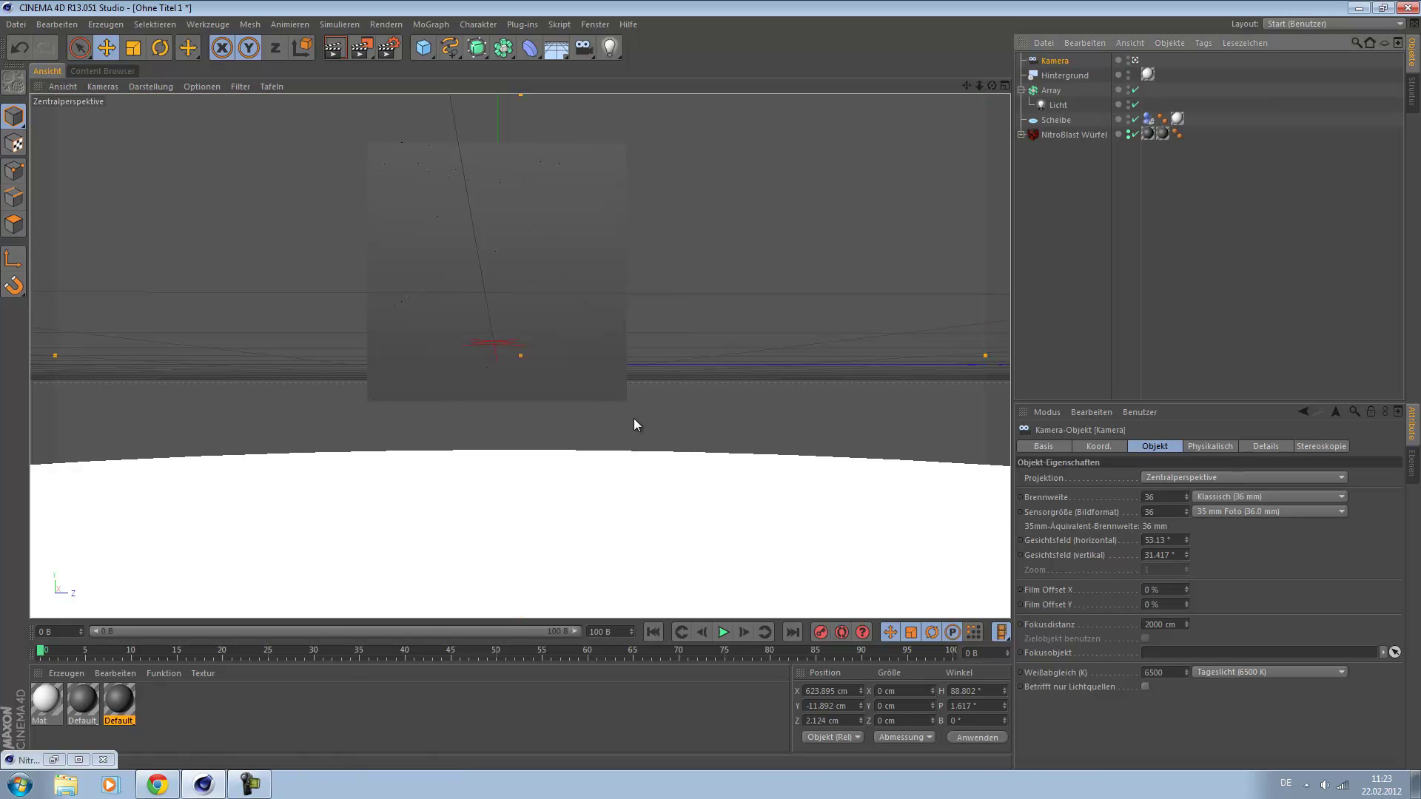
{"action": "left_click_drag", "start_coordinate": [635, 419], "coordinate": [634, 420], "text": "alt"}
{"action": "right_click_drag", "start_coordinate": [634, 420], "coordinate": [634, 419], "text": "alt"}
{"action": "middle_click_drag", "start_coordinate": [634, 420], "coordinate": [634, 419], "text": "alt"}
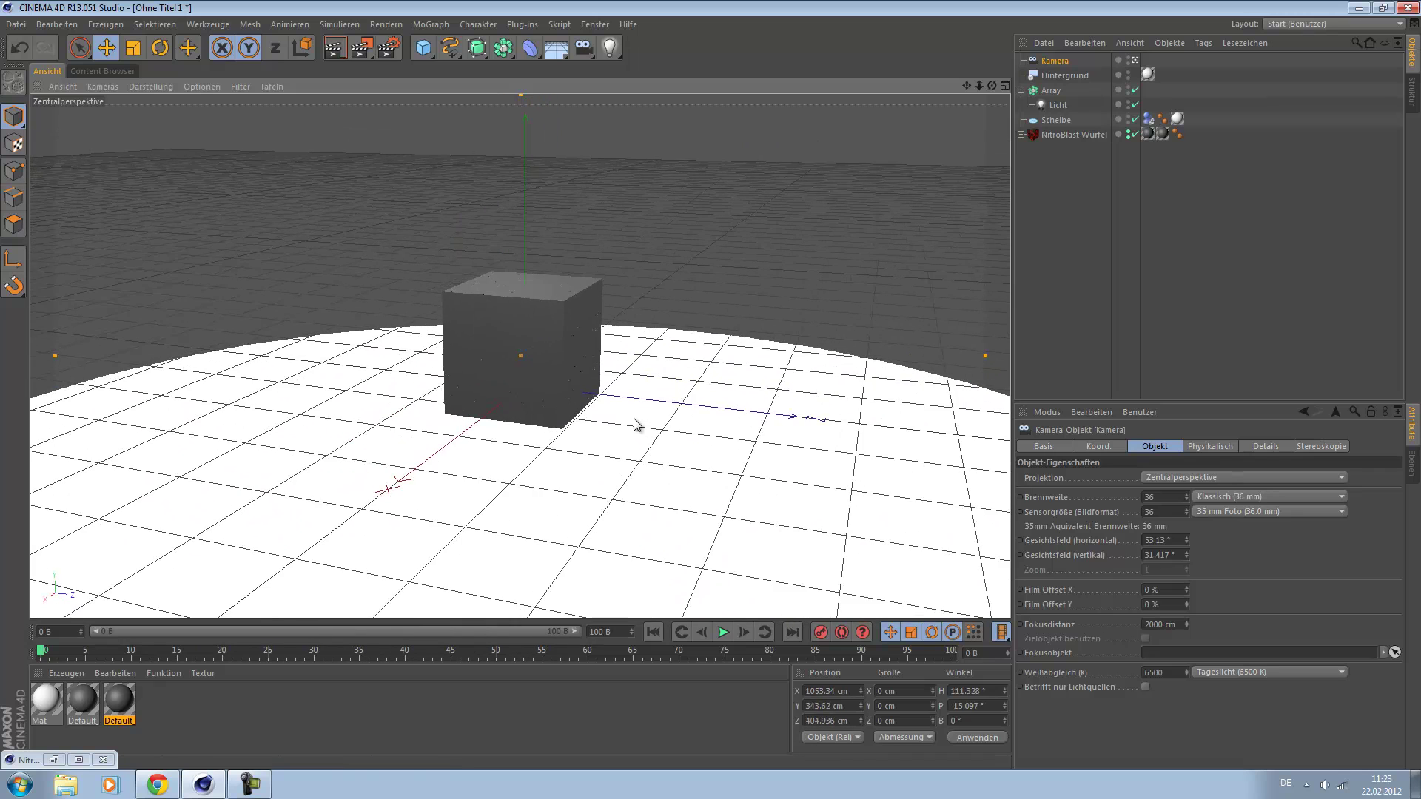
{"action": "left_click_drag", "start_coordinate": [634, 420], "coordinate": [634, 420], "text": "alt"}
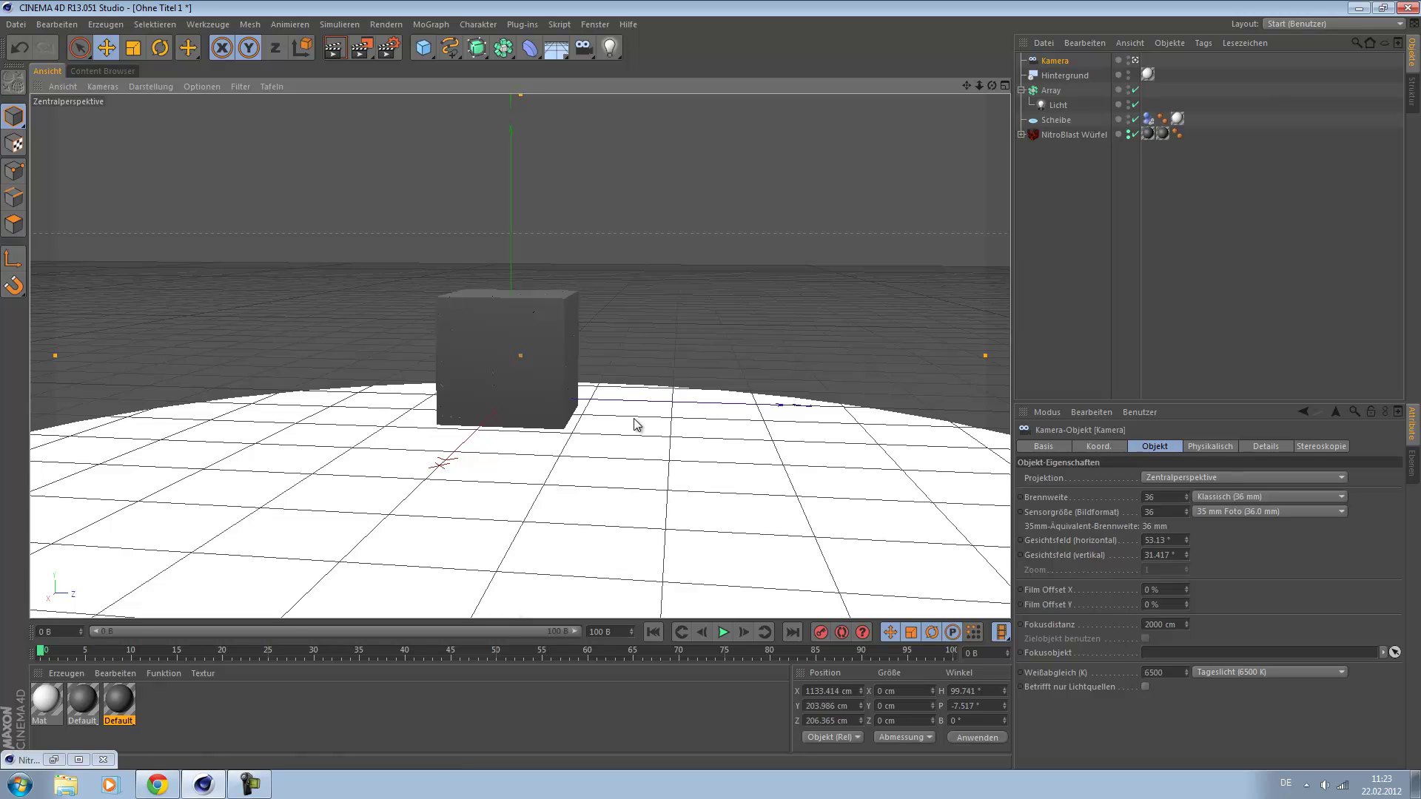
{"action": "scroll", "coordinate": [635, 419], "scroll_direction": "up", "scroll_amount": 5}
{"action": "scroll", "coordinate": [634, 420], "scroll_direction": "up", "scroll_amount": 2}
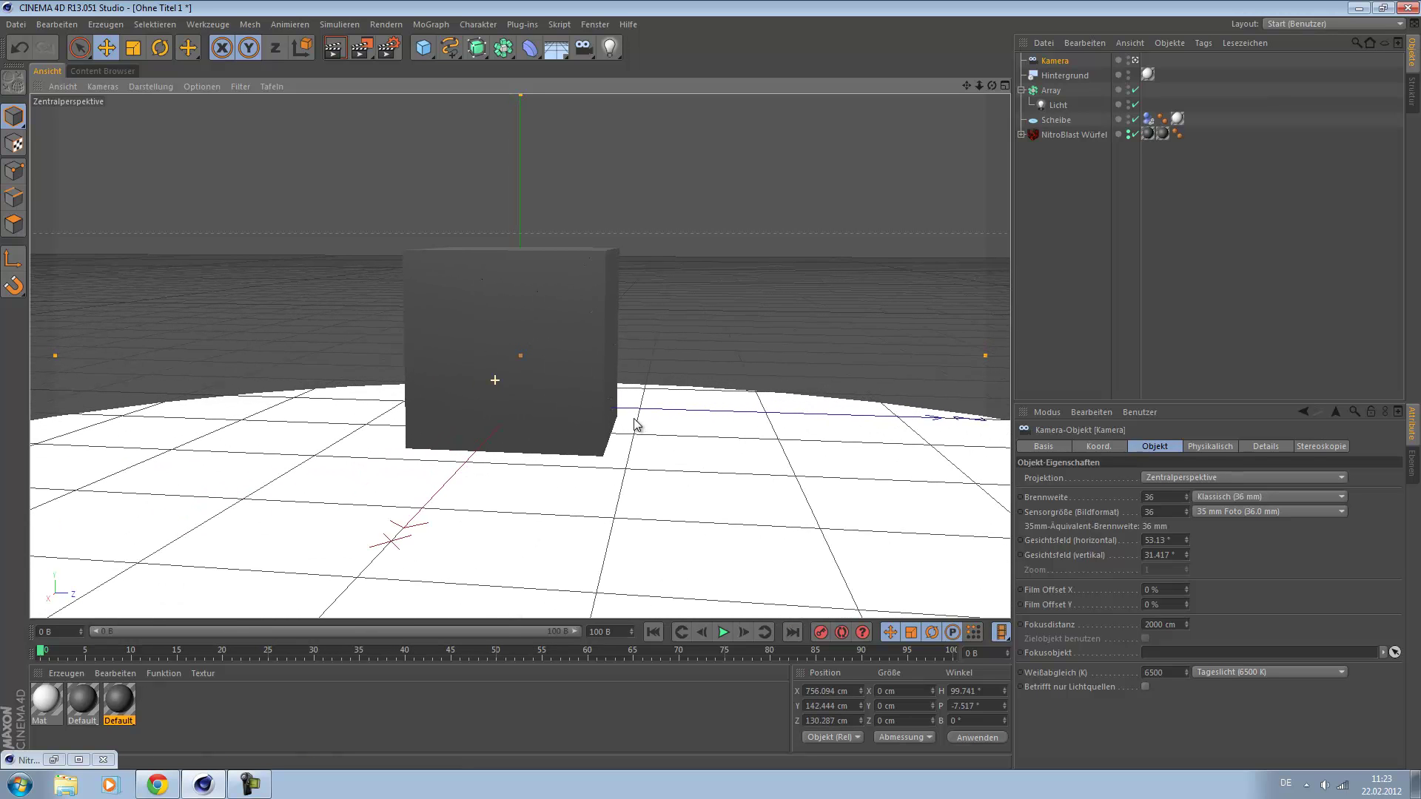
{"action": "scroll", "coordinate": [634, 420], "scroll_direction": "up", "scroll_amount": 3}
{"action": "mouse_move", "coordinate": [634, 420]}
{"action": "left_mouse_down", "text": "alt"}
{"action": "mouse_move", "coordinate": [654, 405]}
{"action": "mouse_move", "coordinate": [634, 424]}
{"action": "left_mouse_up", "text": "alt"}
{"action": "scroll", "coordinate": [635, 424], "scroll_direction": "up", "scroll_amount": 5}
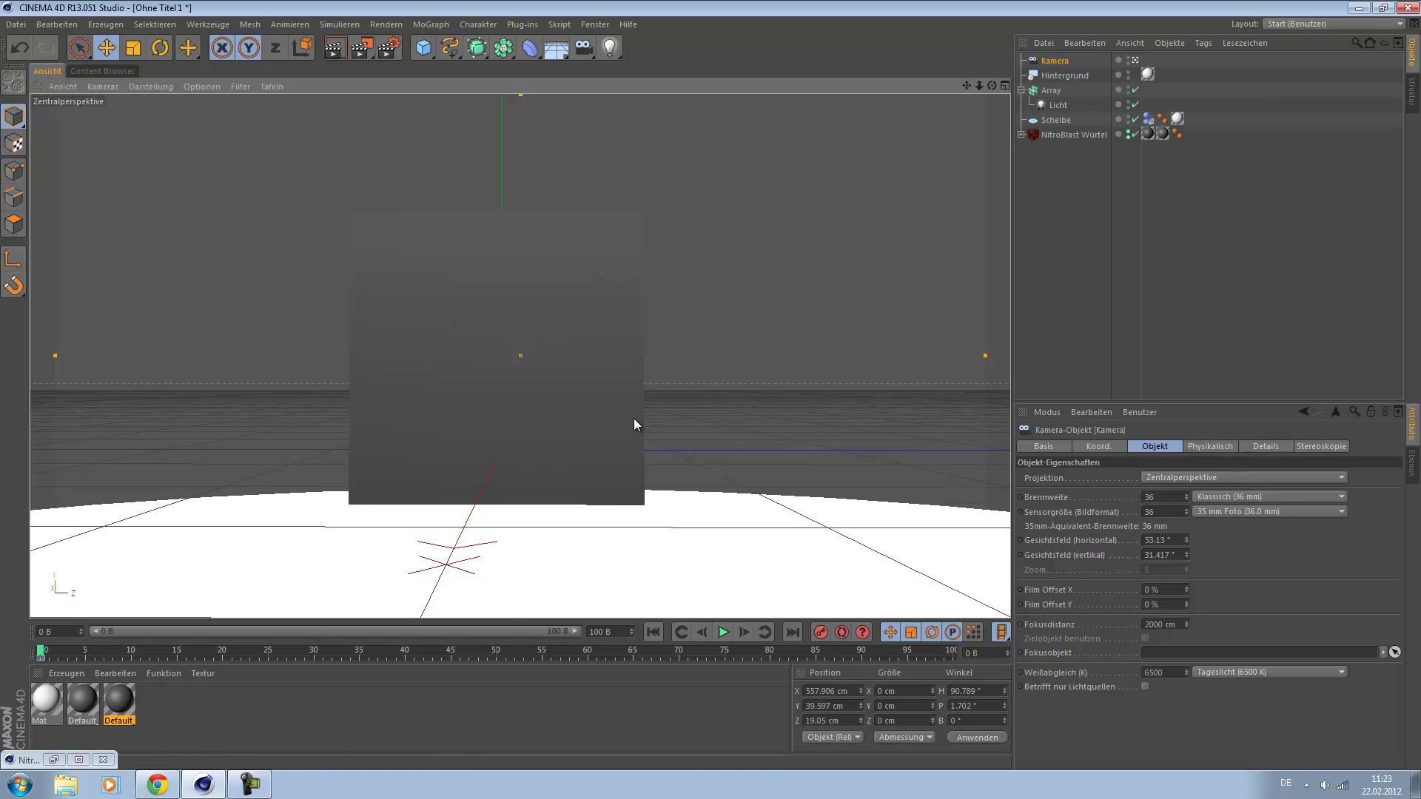
Step: Play the collapse to frame 25 and keyframe the camera there, pulled back to a higher, slightly angled view of the whole rubble
{"action": "key", "text": "F8"}
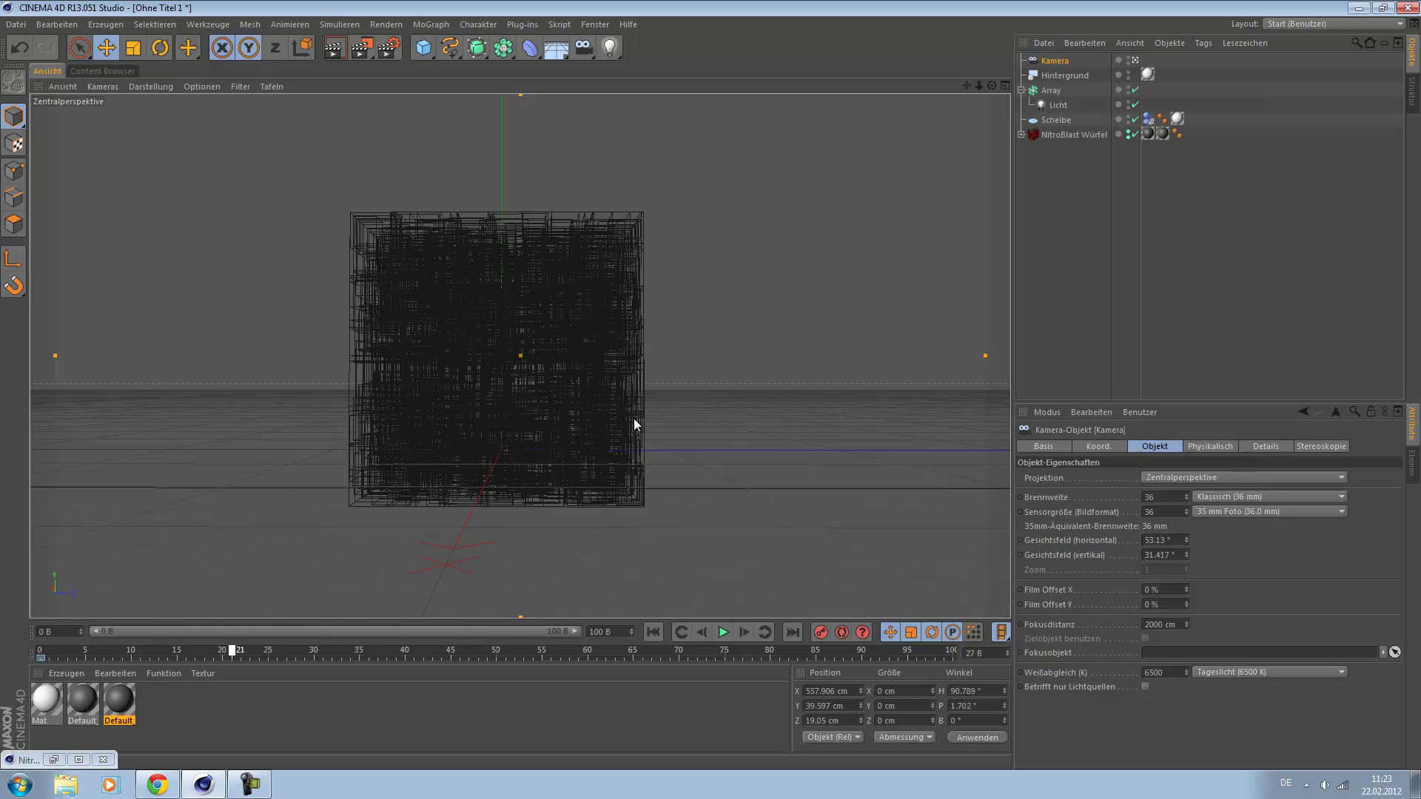
{"action": "key", "text": "F8"}
{"action": "key", "text": "F8"}
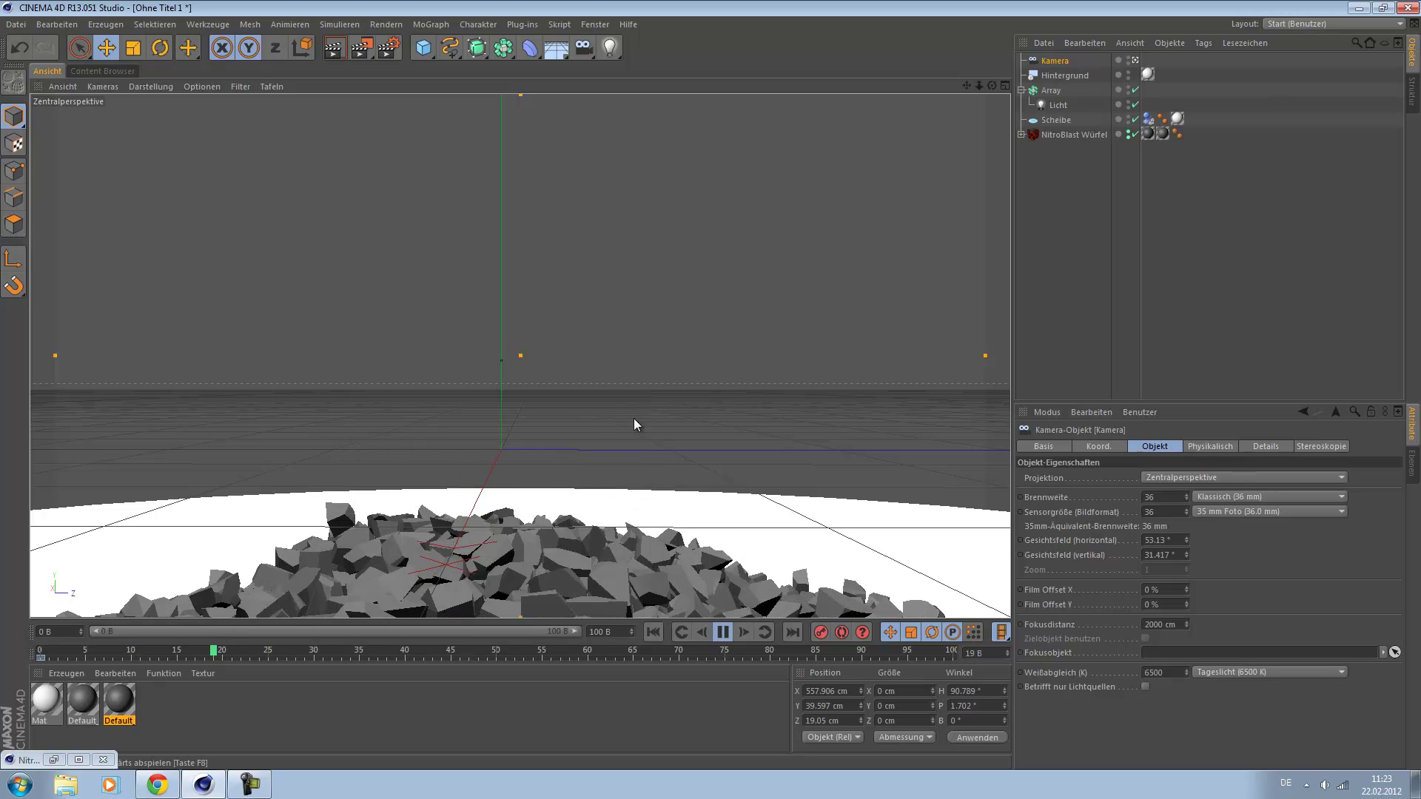
{"action": "key", "text": "F8"}
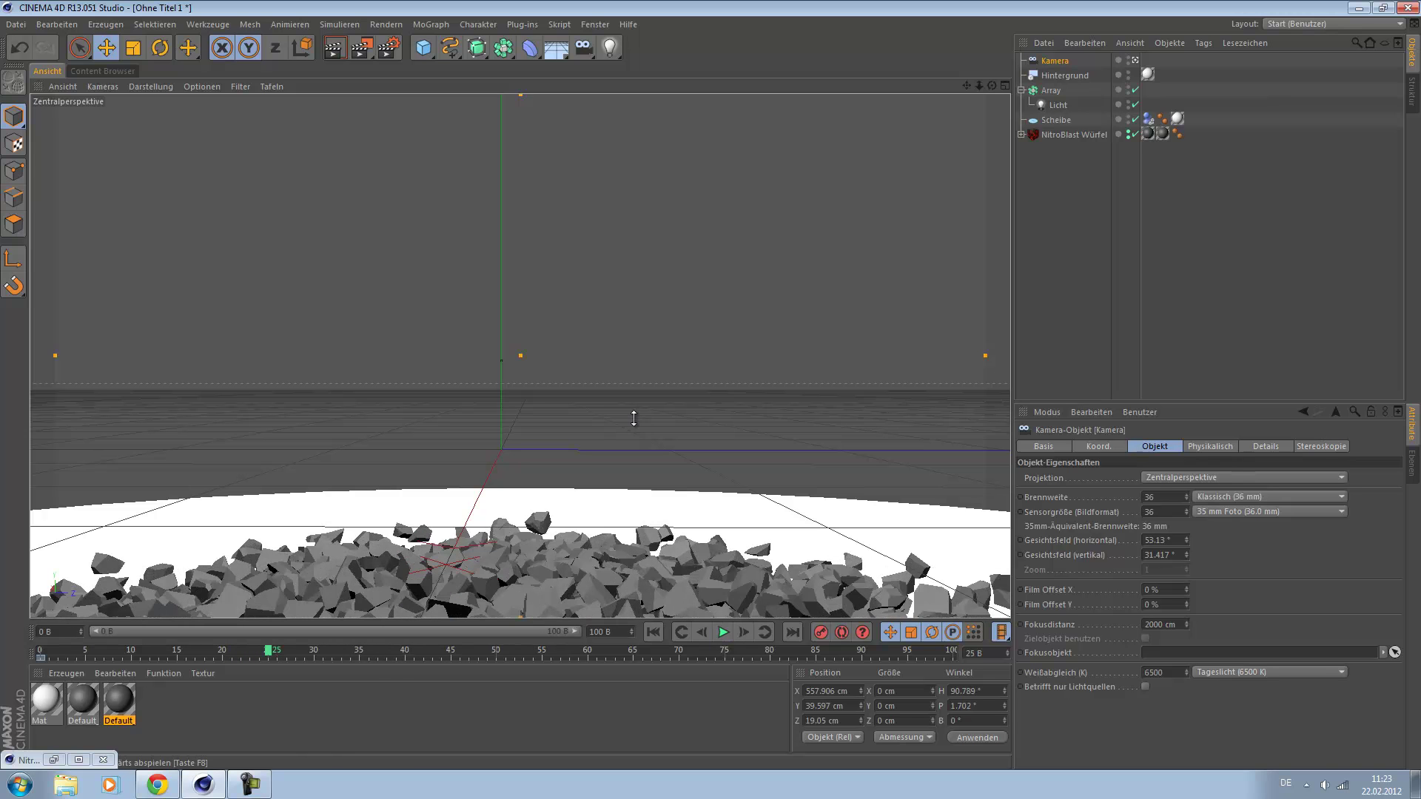
{"action": "scroll", "coordinate": [634, 424], "scroll_direction": "down", "scroll_amount": 8}
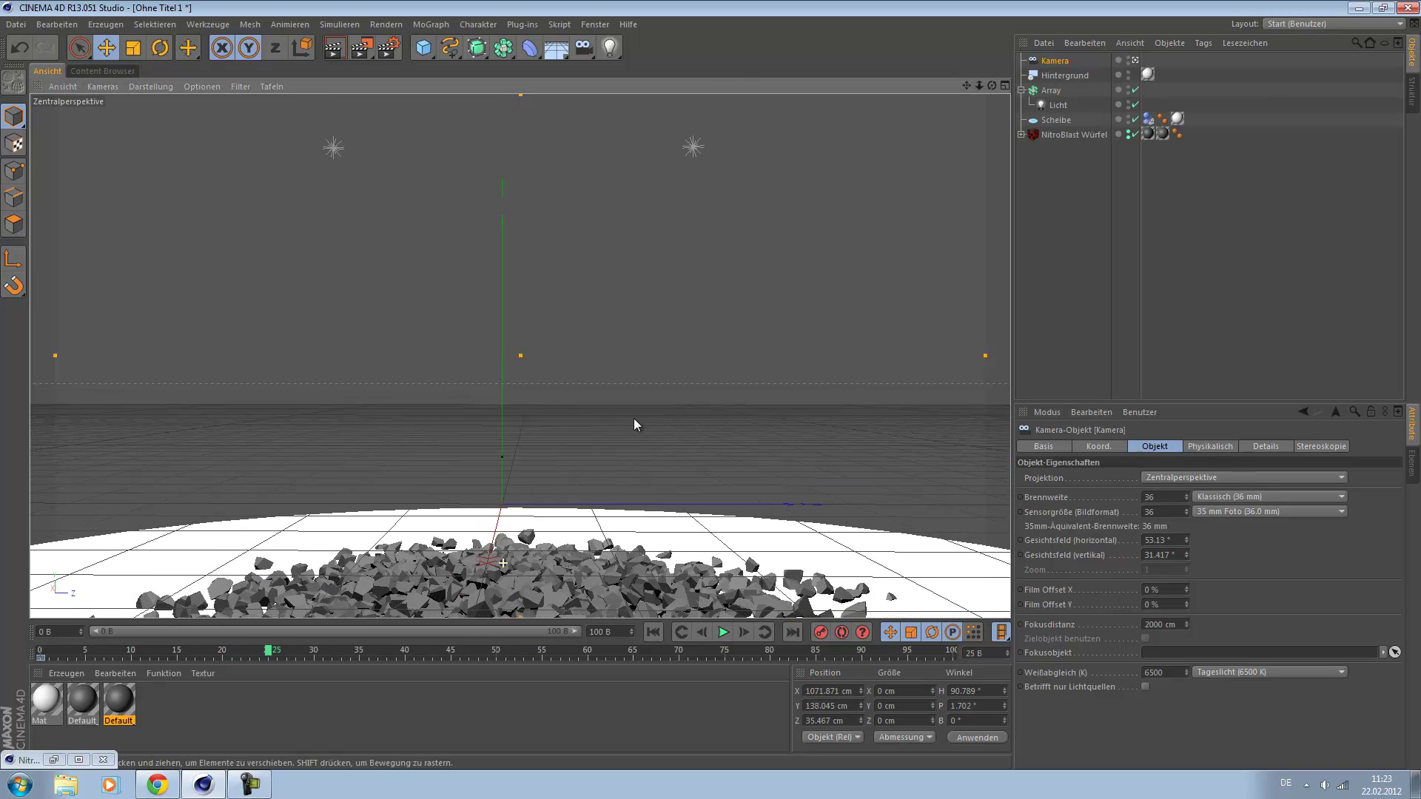
{"action": "left_click_drag", "start_coordinate": [633, 424], "coordinate": [608, 444], "text": "alt"}
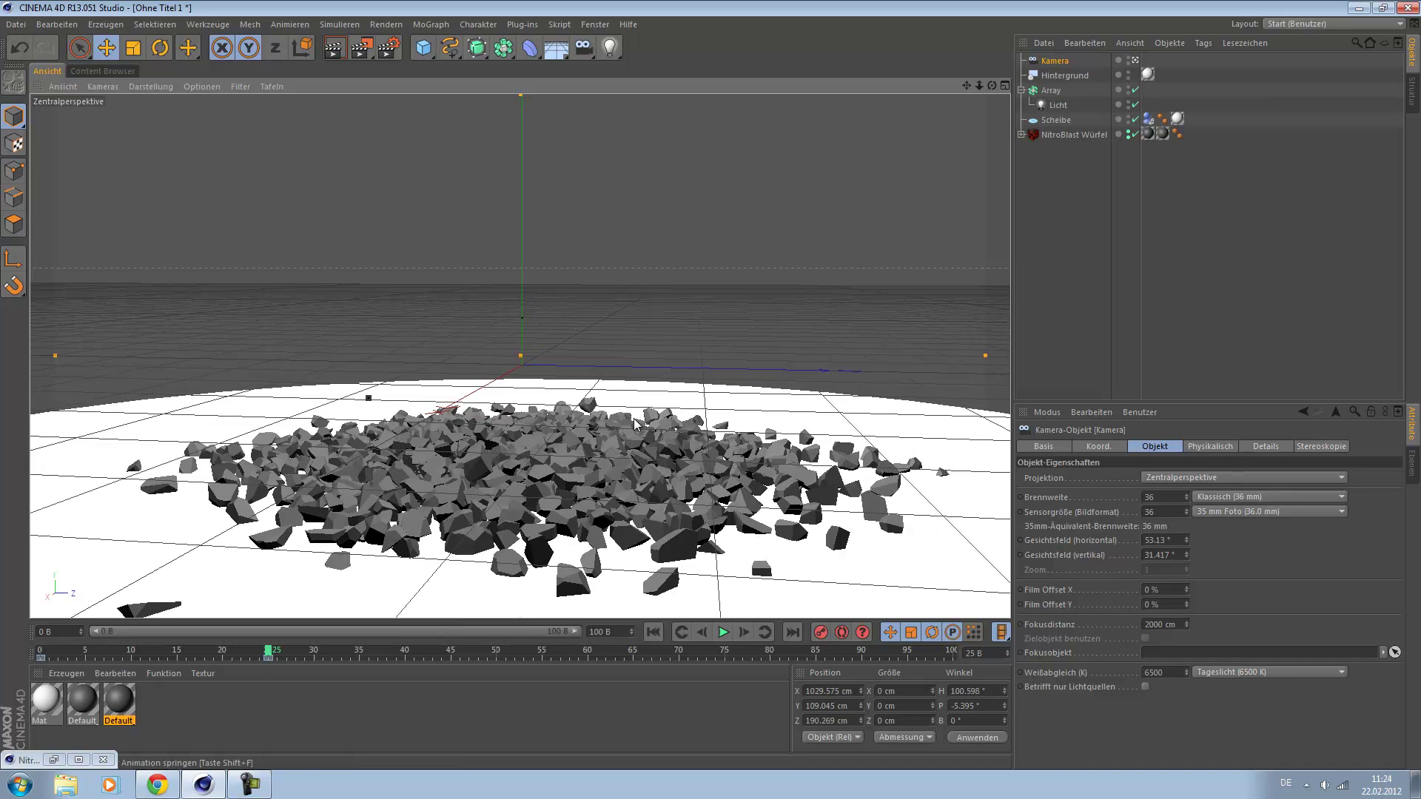
Step: Replay the collapse with the camera move from the start to frame 26 and render the view
{"action": "key", "text": "shift+f"}
{"action": "key", "text": "F8"}
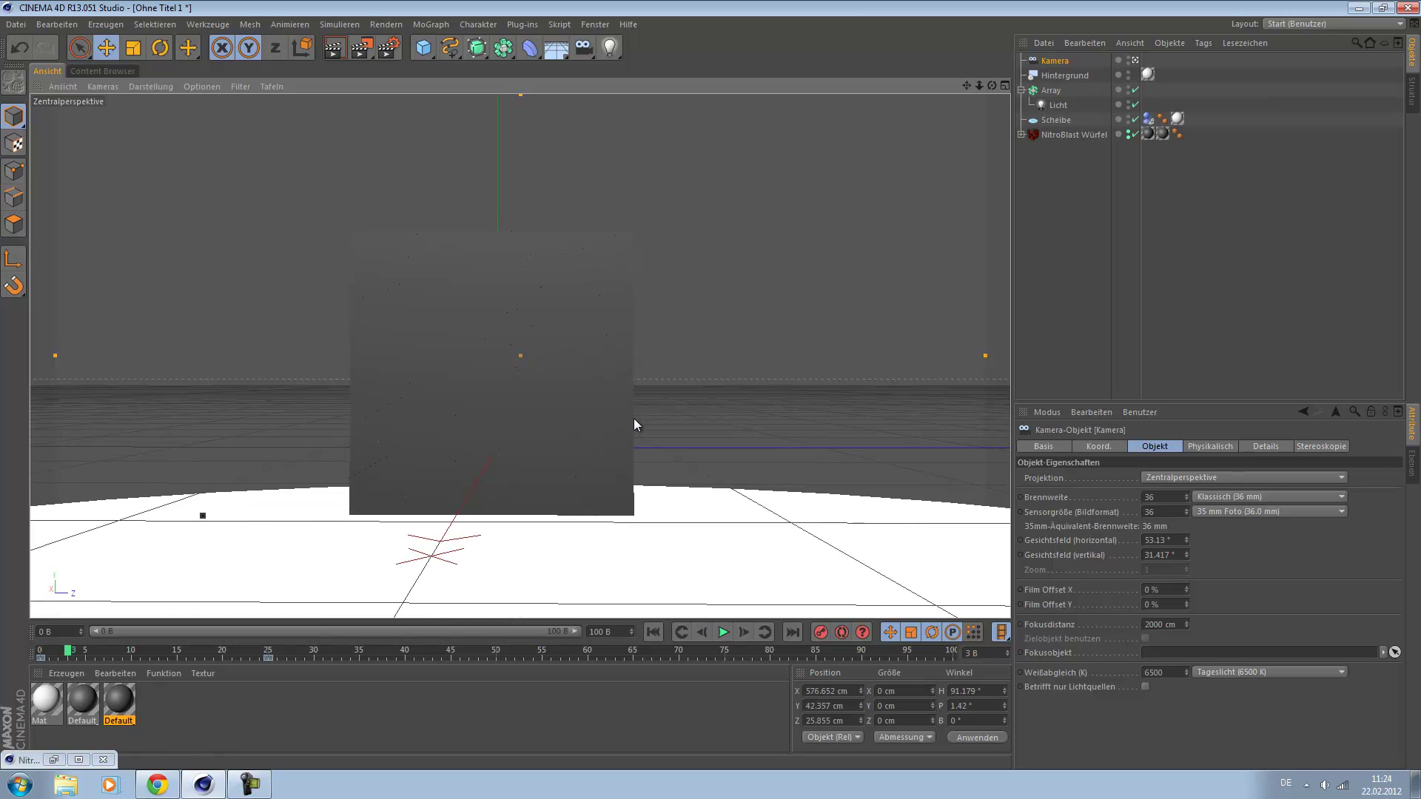
{"action": "key", "text": "F8"}
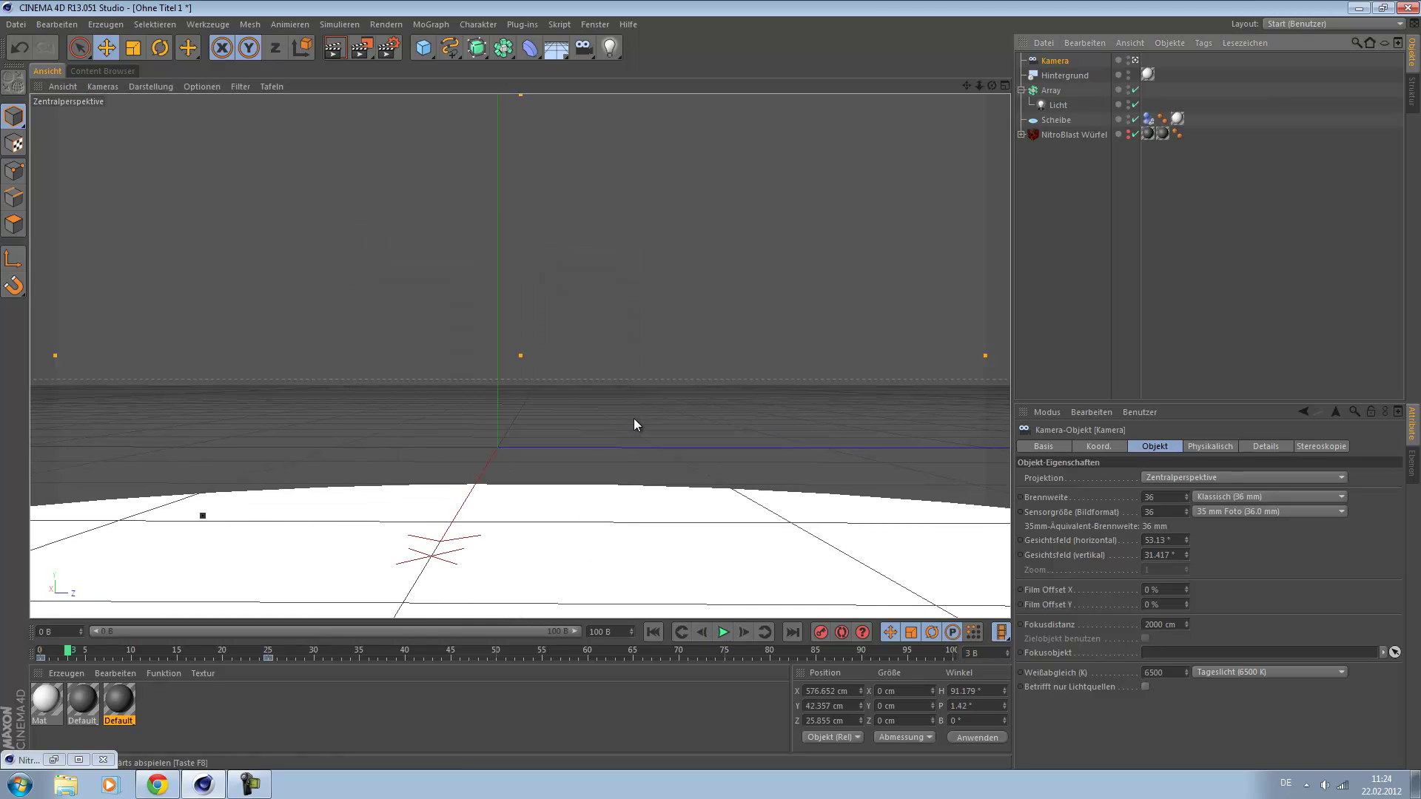
{"action": "key", "text": "F8"}
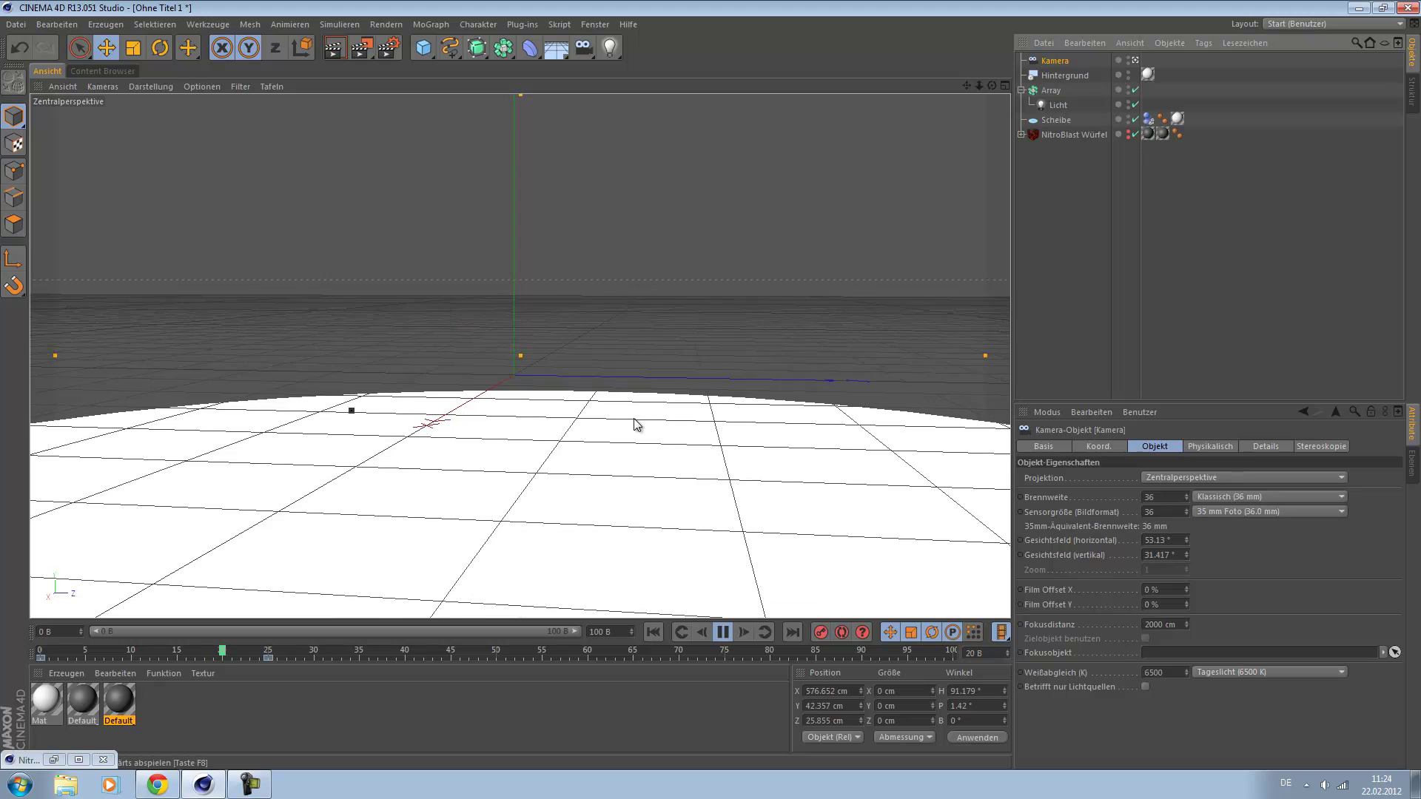
{"action": "key", "text": "F8"}
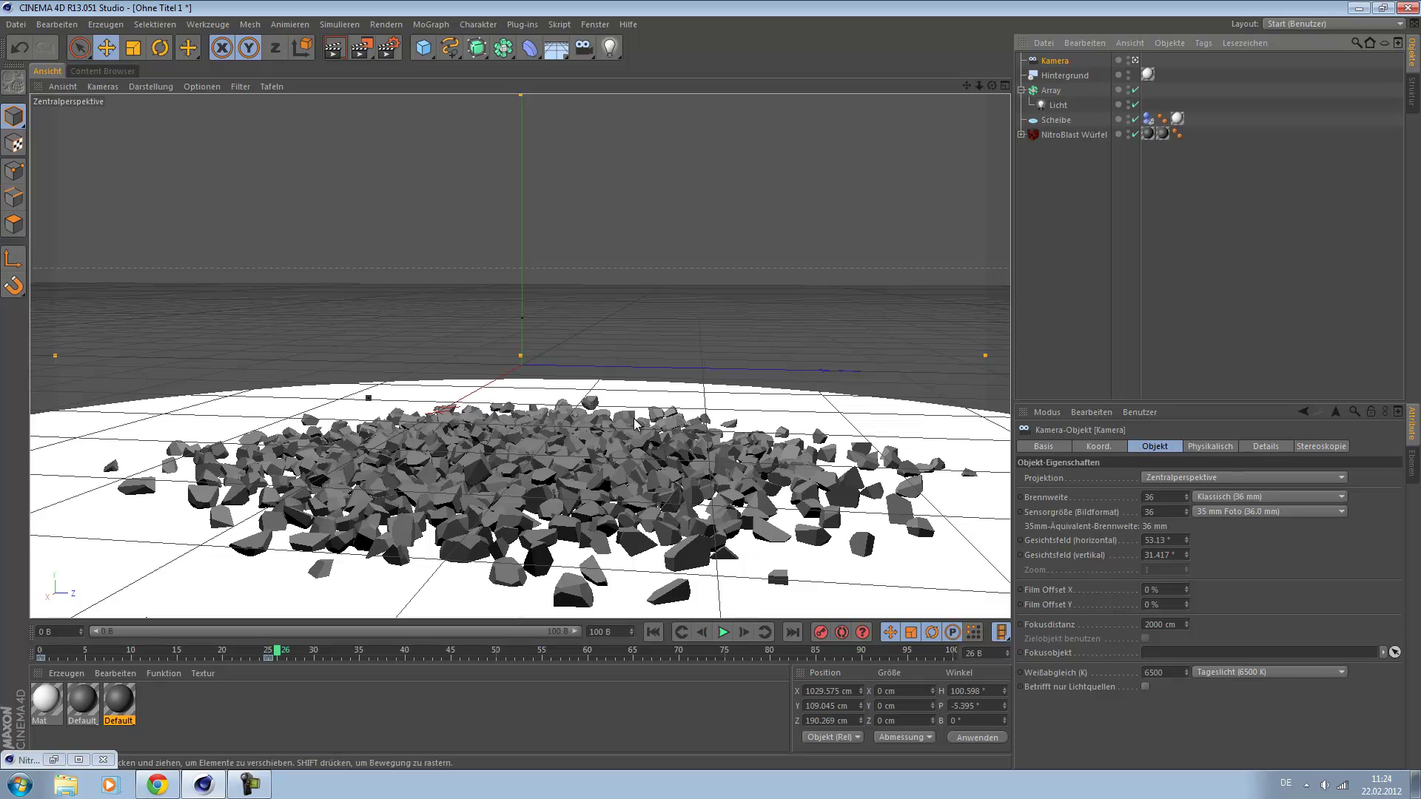
{"action": "key", "text": "ctrl+r"}
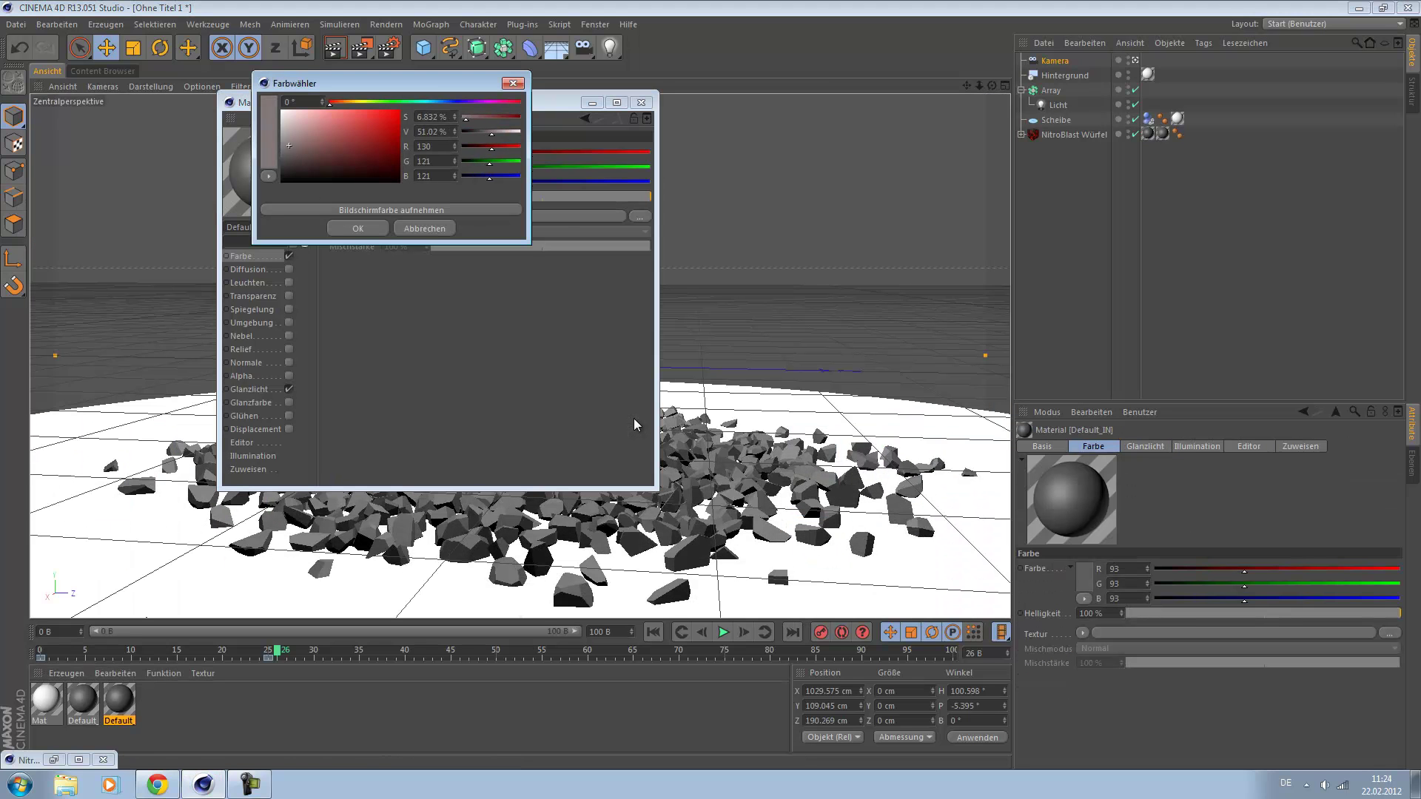
Step: Set the Default_IN material's colour to RGB 143, 143, 143
{"action": "key", "text": "Return"}
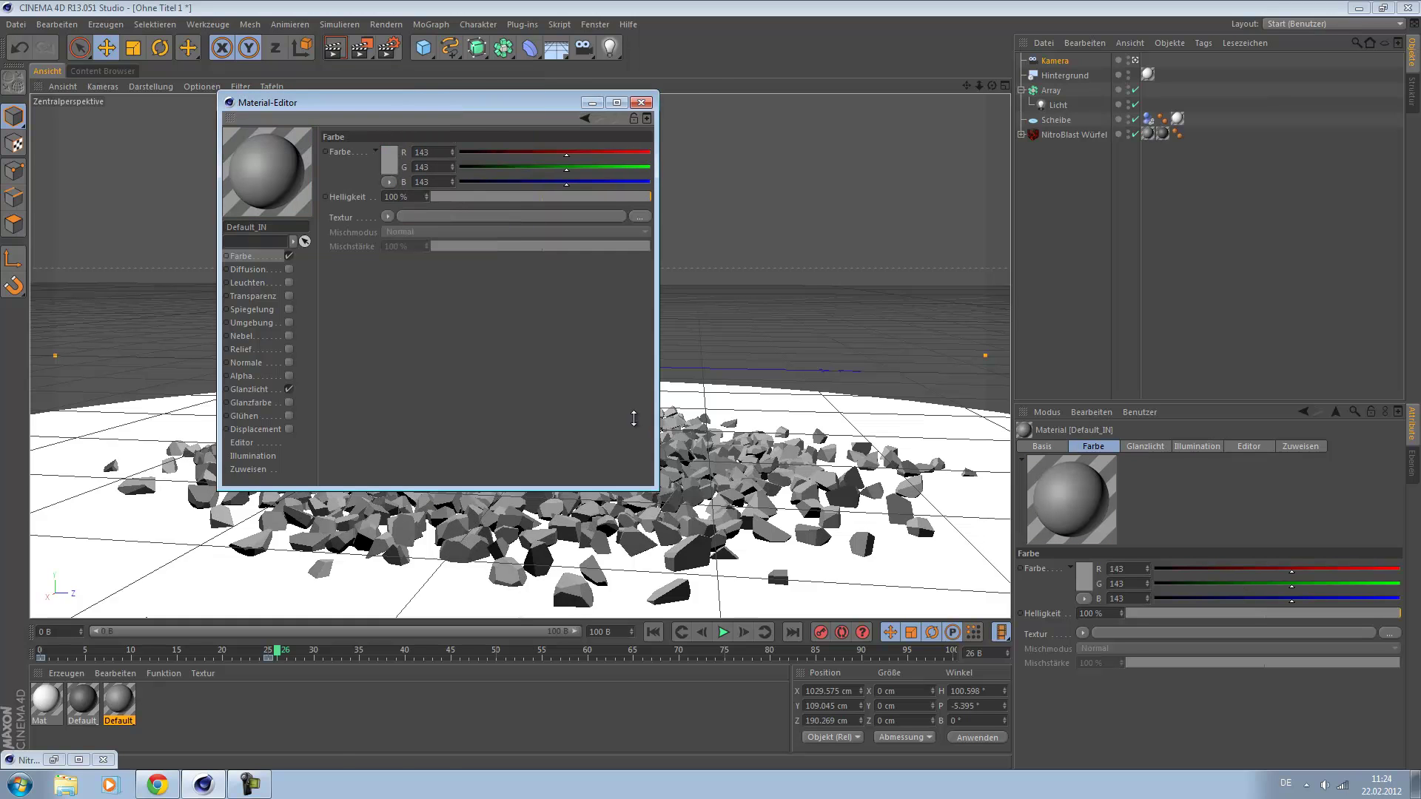
{"action": "key", "text": "alt+F4"}
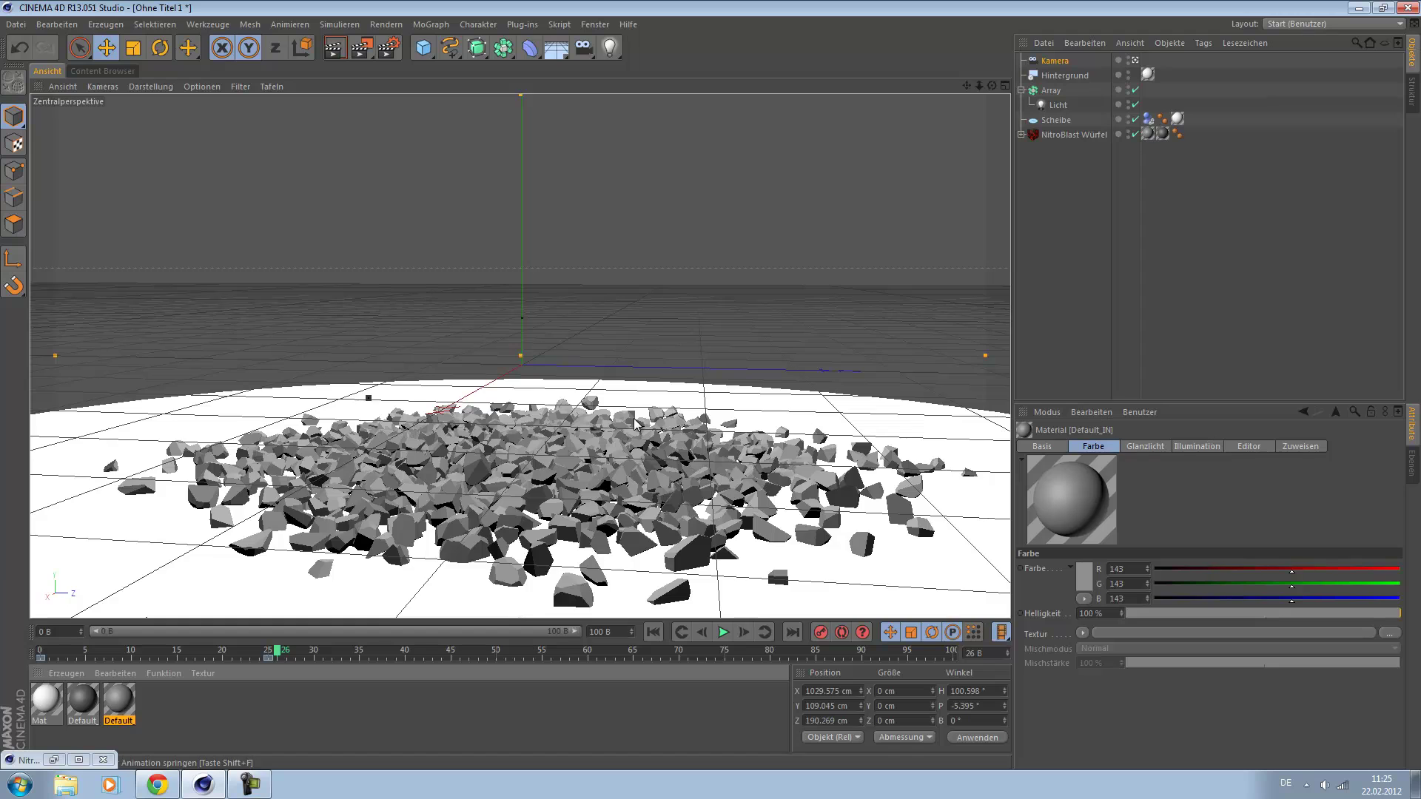
Step: Continue playing the simulation with the lighter rubble and stop it at frame 48
{"action": "key", "text": "F8"}
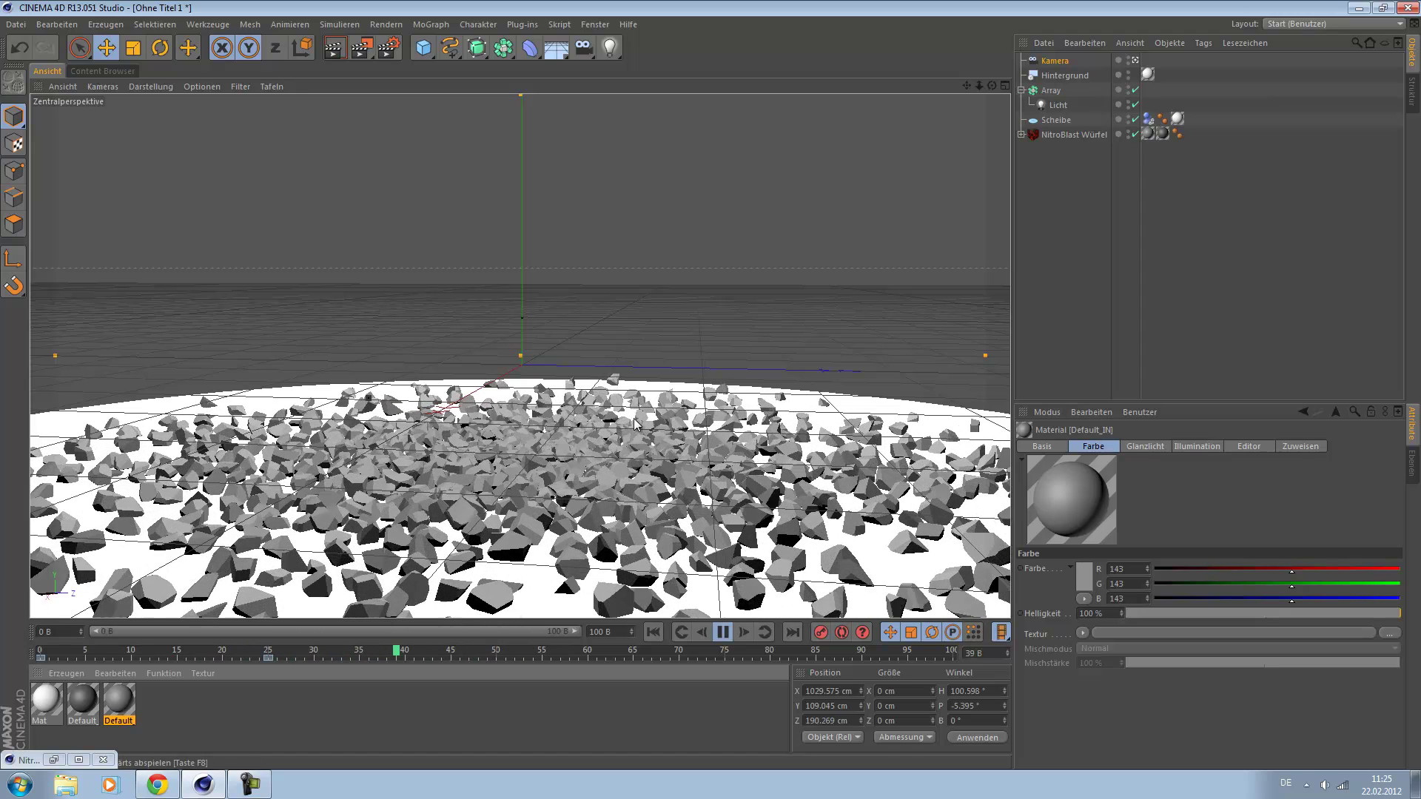
{"action": "key", "text": "F8"}
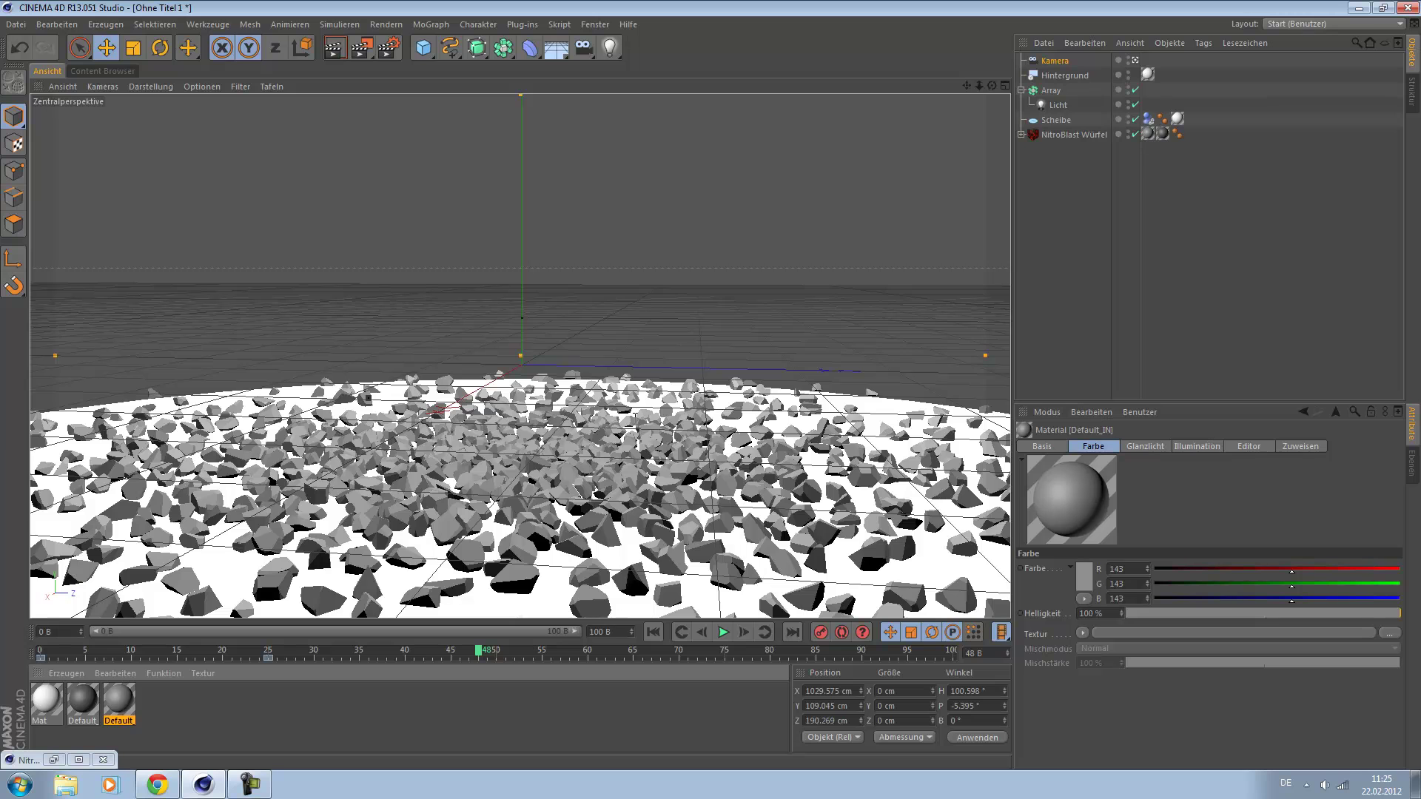
Step: Shorten the animation timeline by setting the project's end frame to 50
{"action": "double_click", "coordinate": [600, 632]}
{"action": "type", "text": "50"}
{"action": "key", "text": "Return"}
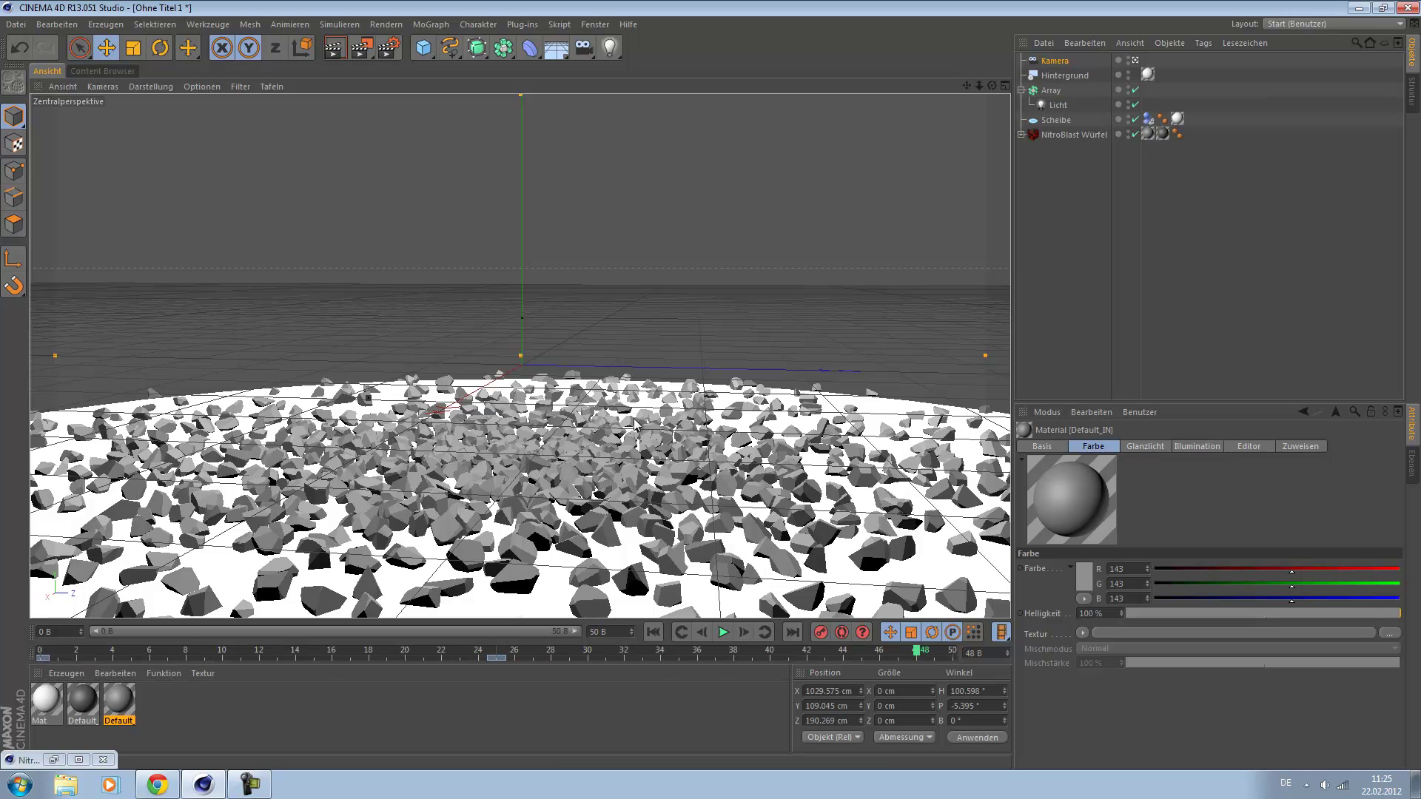
Step: In the render settings, set the save format of the normal image output to QuickTime-Film
{"action": "key", "text": "ctrl+b"}
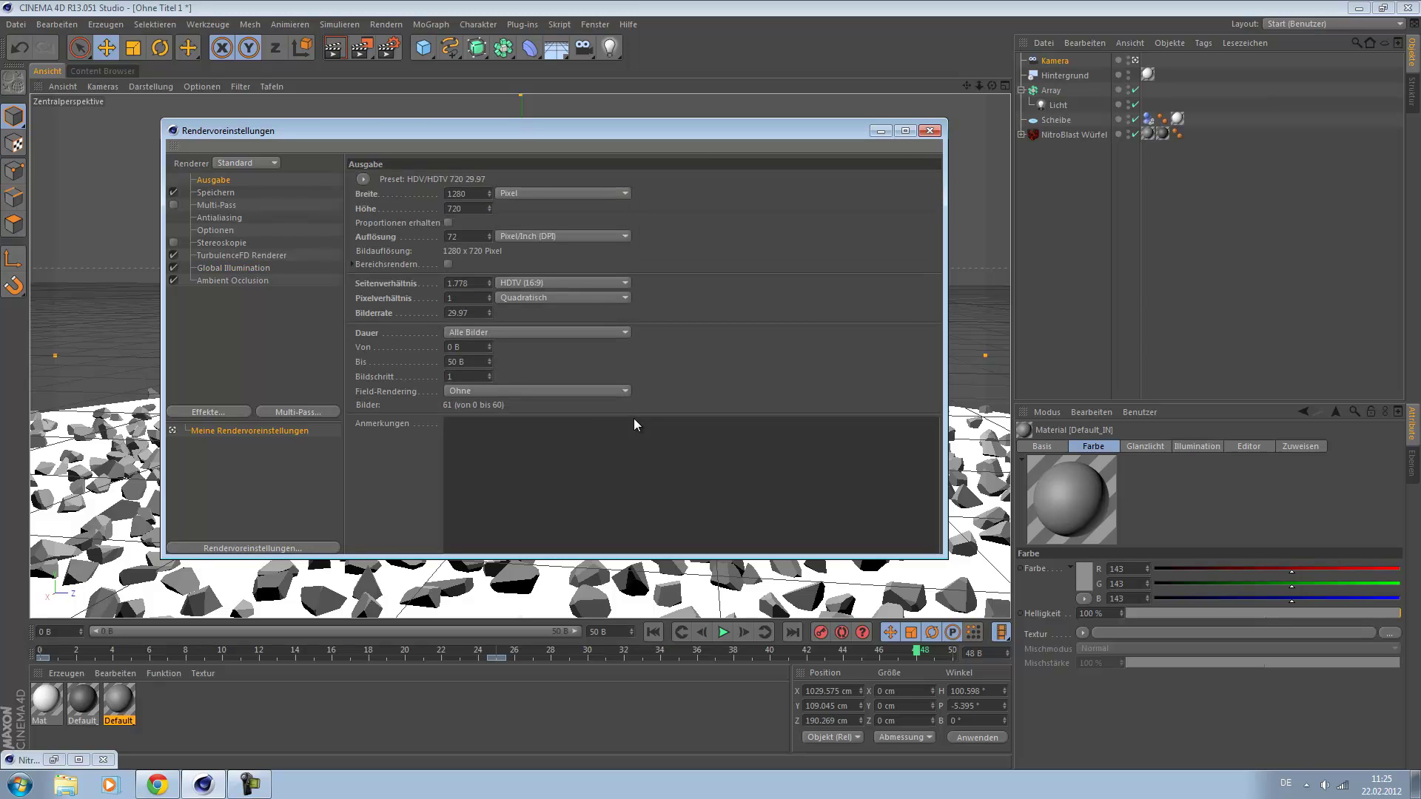
{"action": "key", "text": "Down"}
{"action": "left_click", "coordinate": [500, 221]}
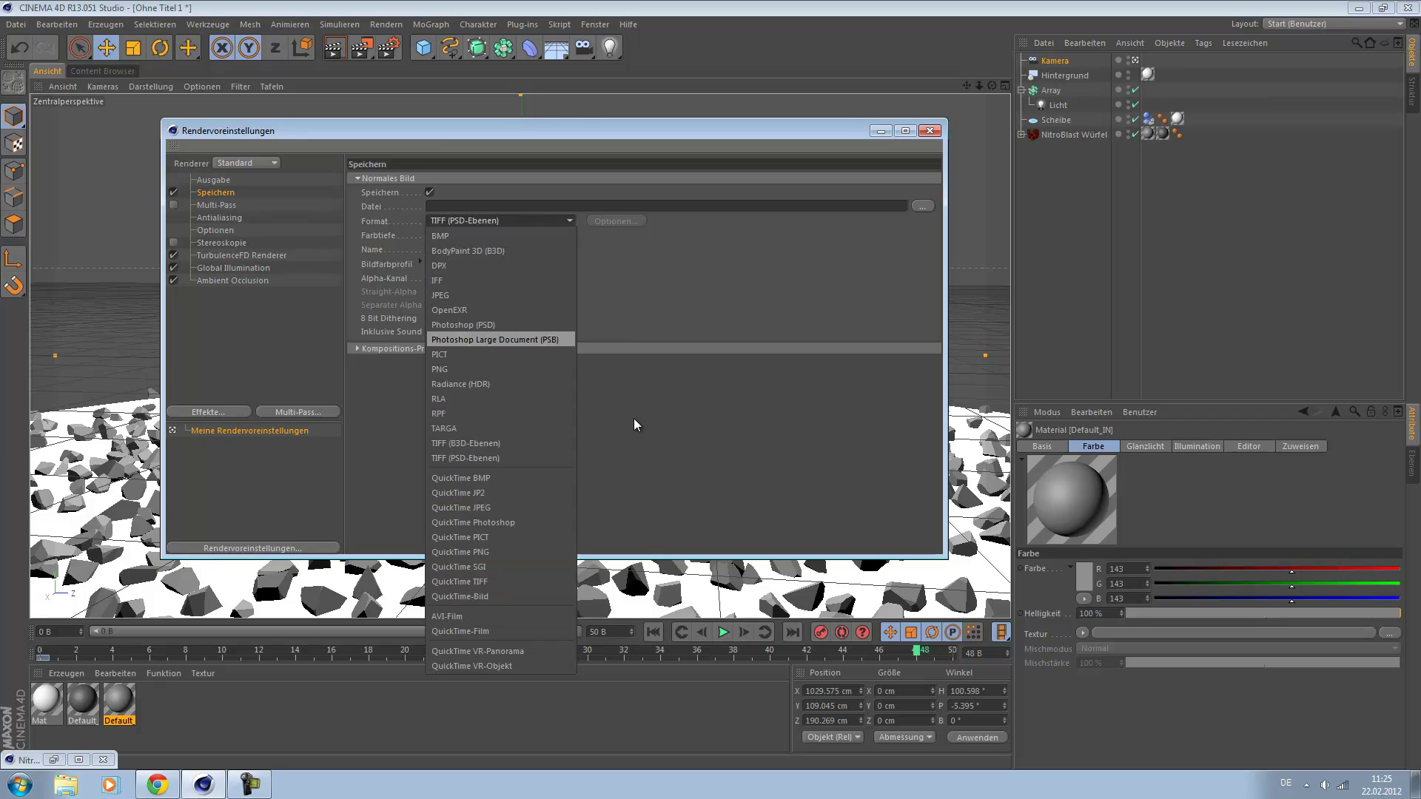
{"action": "left_click", "coordinate": [500, 631]}
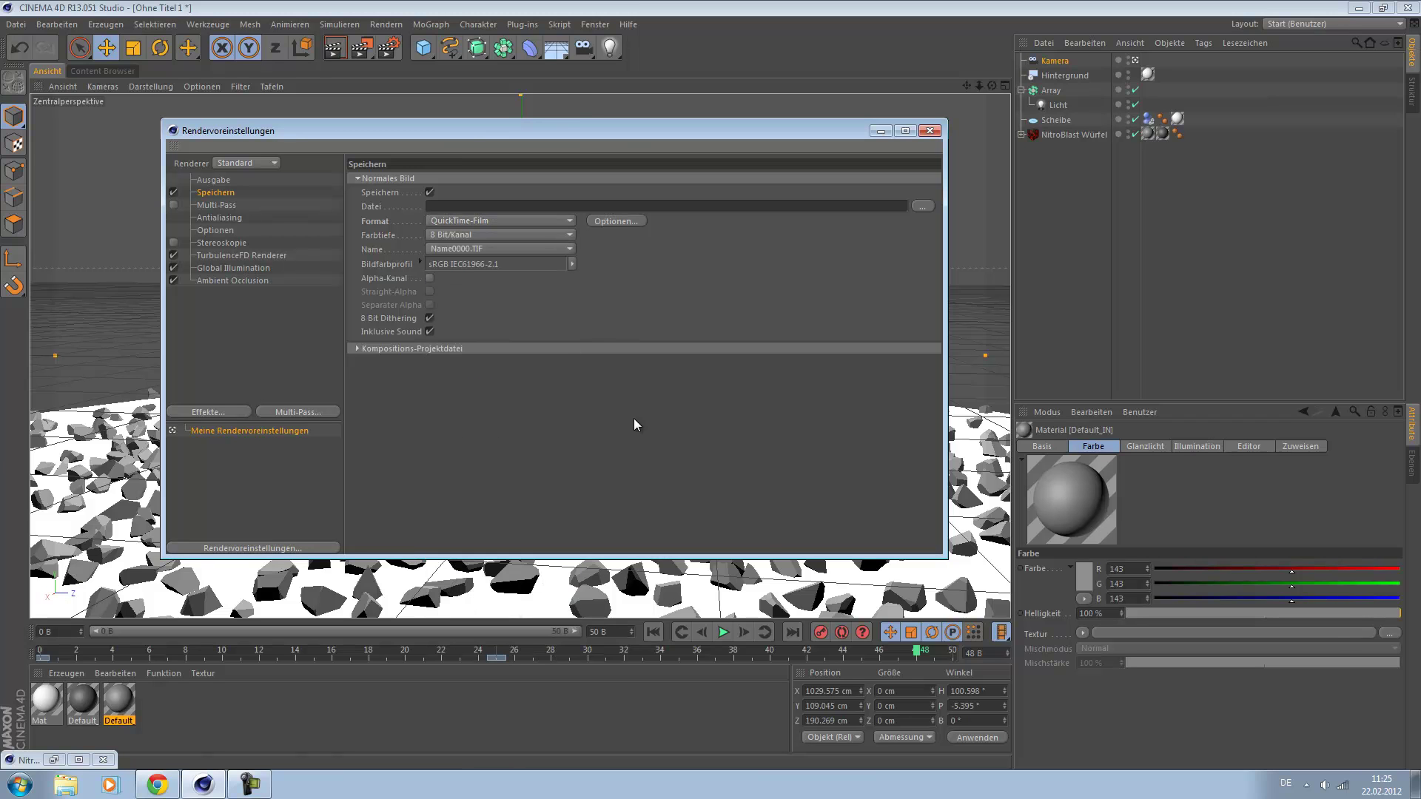
Step: Set the QuickTime film's compression type to Foto - JPEG and accept the compression options
{"action": "left_click", "coordinate": [616, 222]}
{"action": "left_click", "coordinate": [766, 157]}
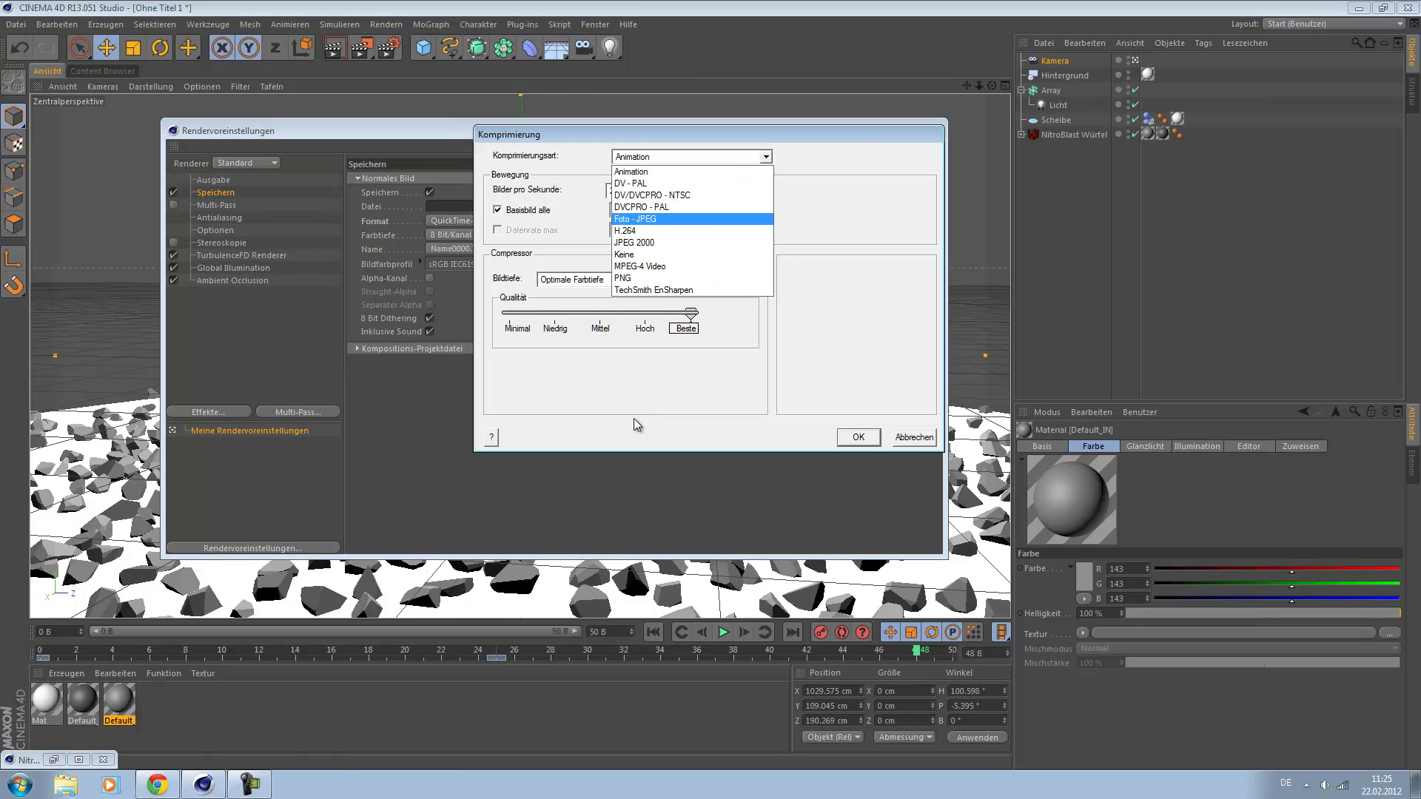
{"action": "key", "text": "Return"}
{"action": "key", "text": "Return"}
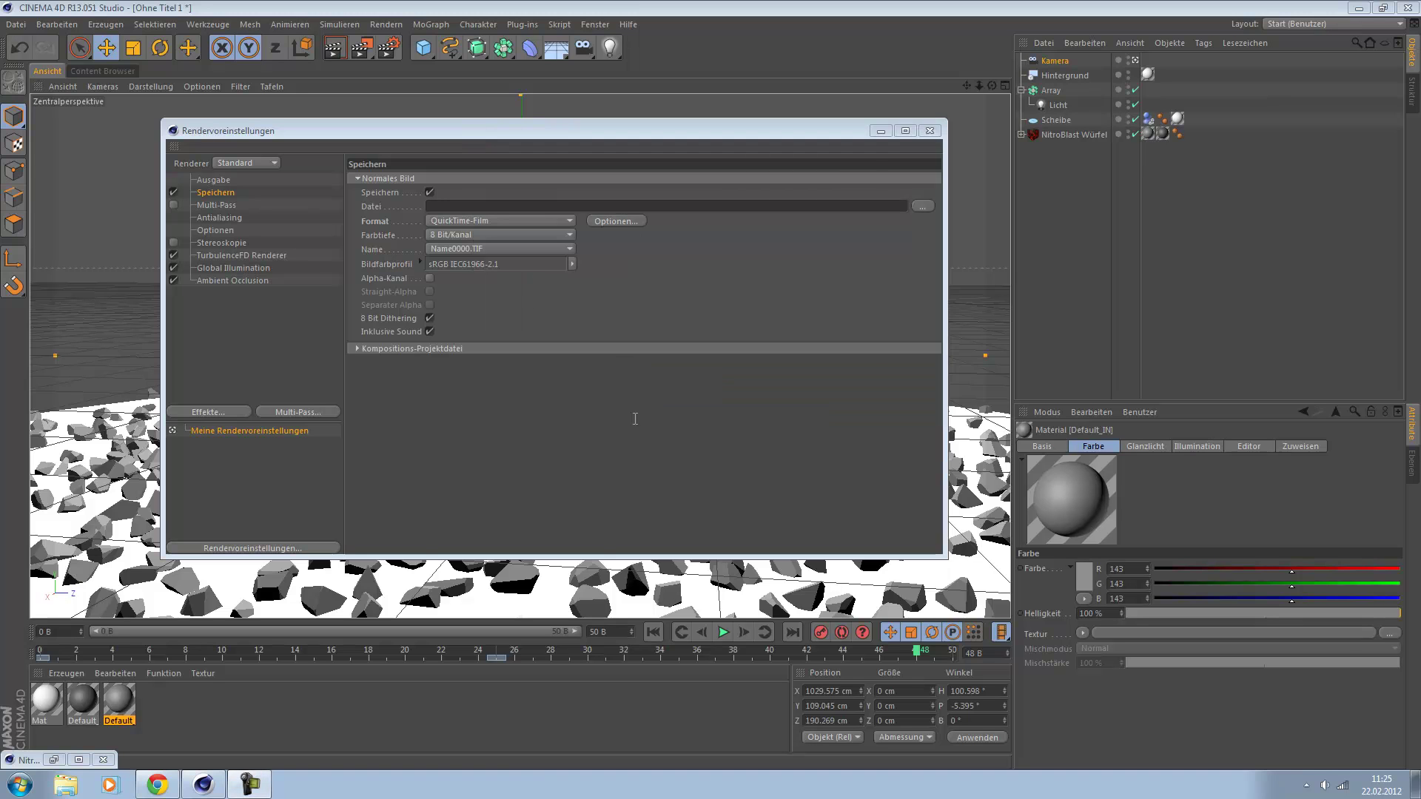
Step: Open the file browser for choosing where the rendered film is saved
{"action": "left_click", "coordinate": [922, 206]}
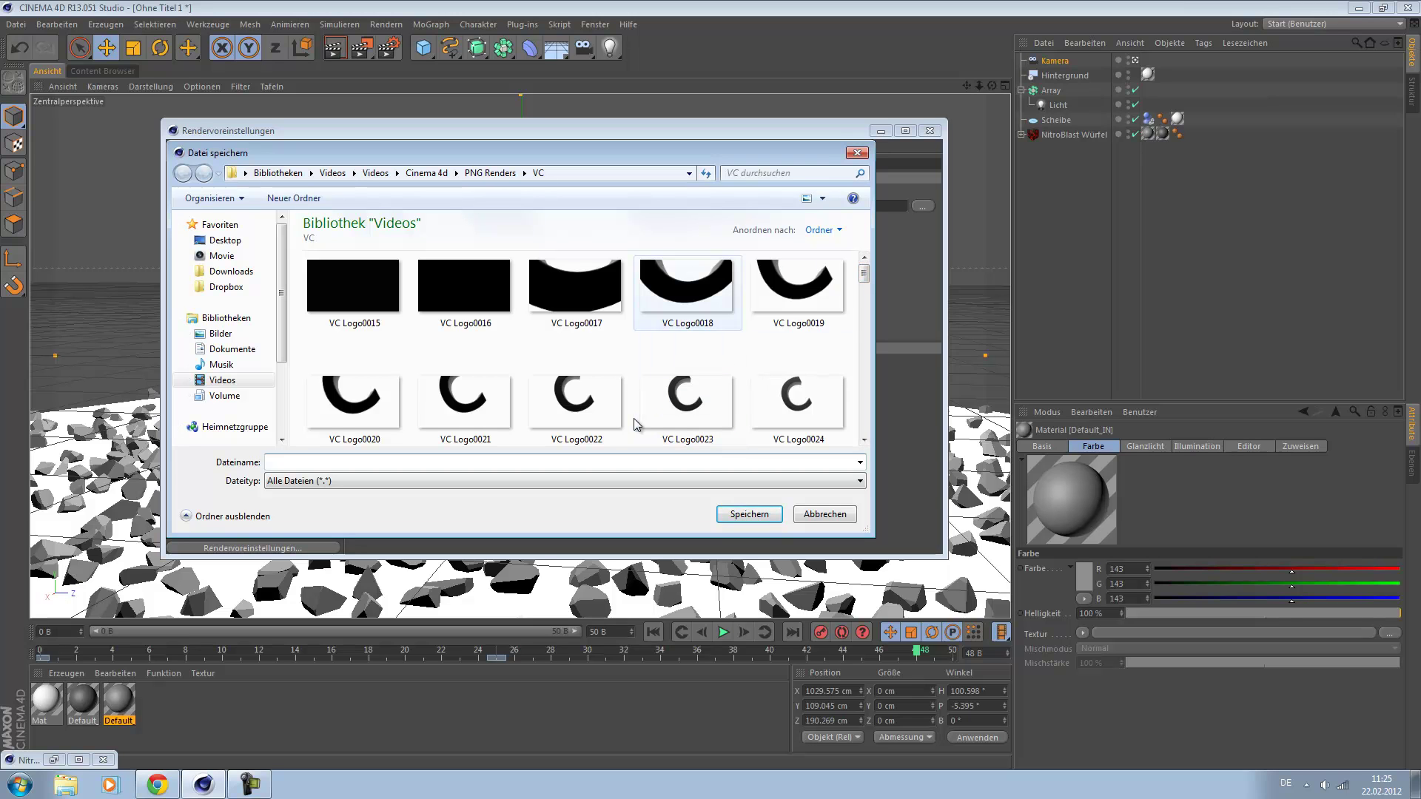
{"action": "left_click", "coordinate": [249, 785]}
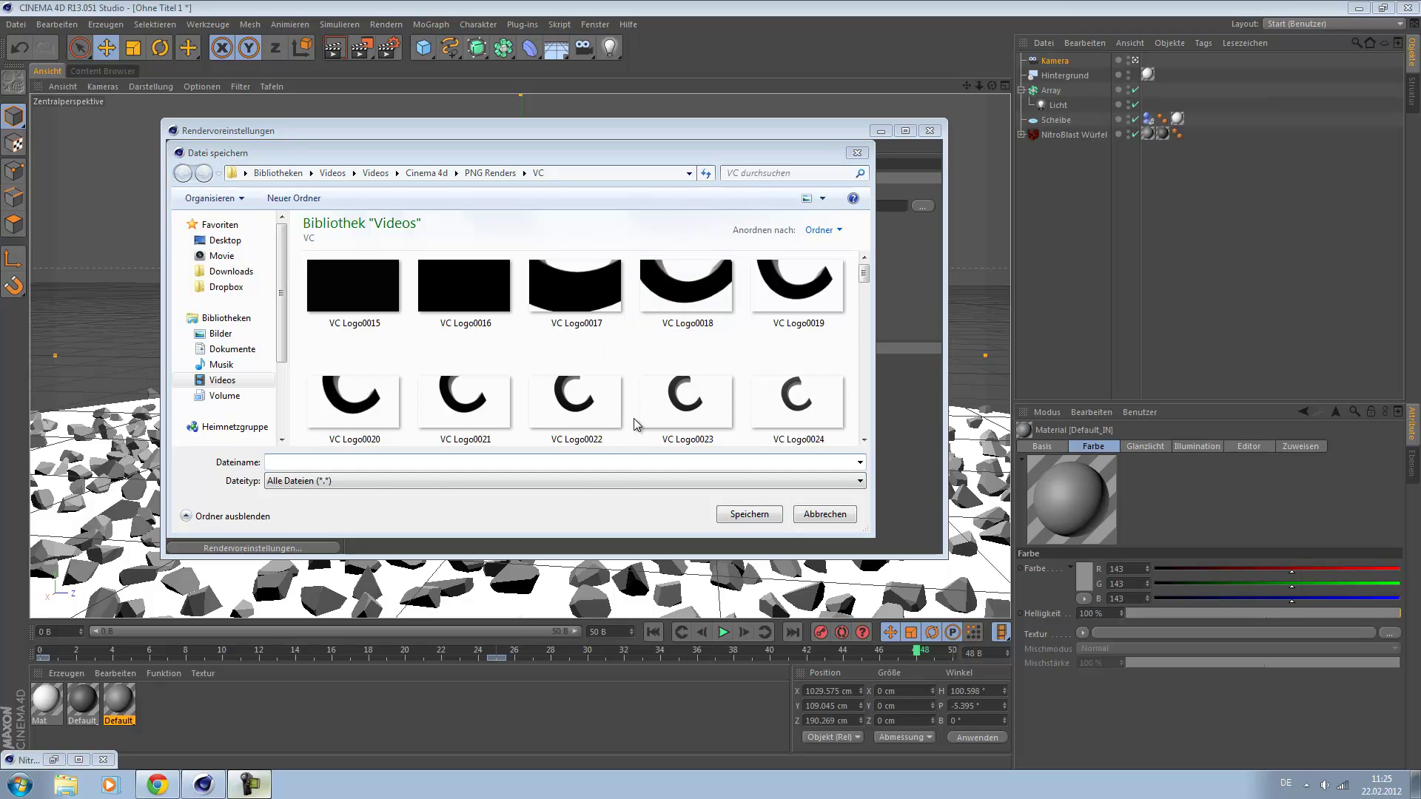